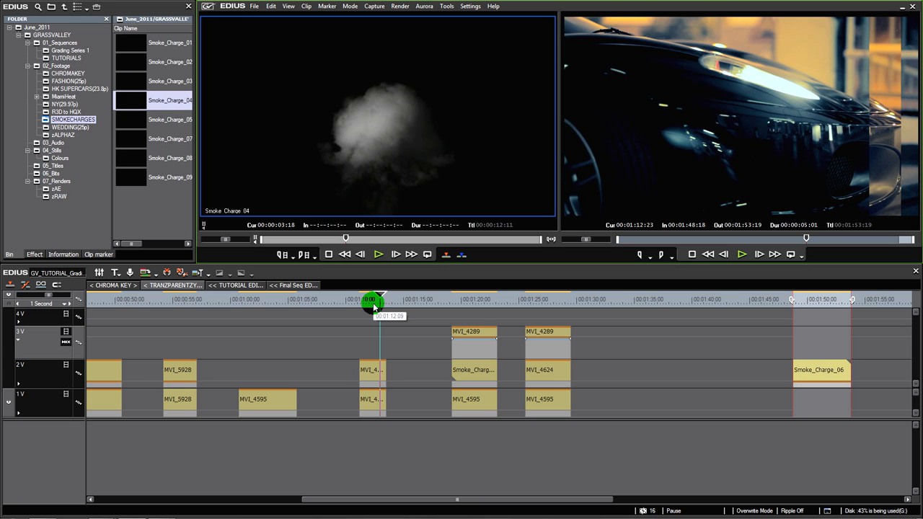
# Scrub through the blended clips on tracks 1V and 2V around 00:01:11 and select the upper clip
pyautogui.moveTo(373, 306); pyautogui.dragTo(377, 306)
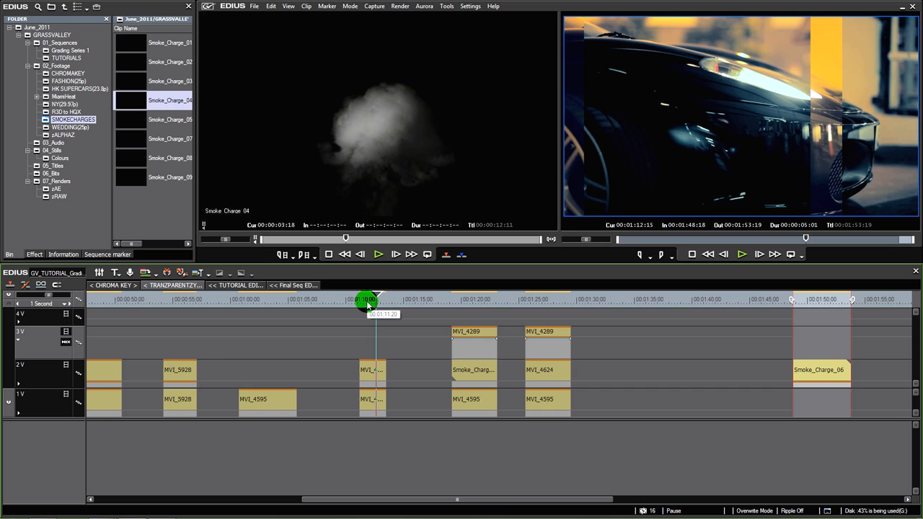
pyautogui.moveTo(367, 306)
pyautogui.mouseDown()
pyautogui.moveTo(378, 306)
pyautogui.moveTo(366, 306)
pyautogui.mouseUp()
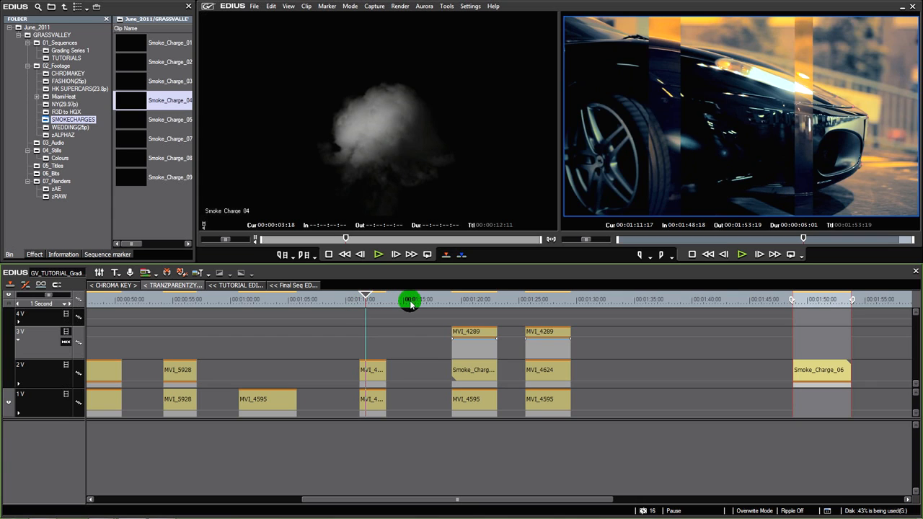
pyautogui.click(368, 373)
pyautogui.click(369, 309)
# Expand the mixer area of track 2V to inspect the clip's transparency line, and collapse it again
pyautogui.click(92, 409)
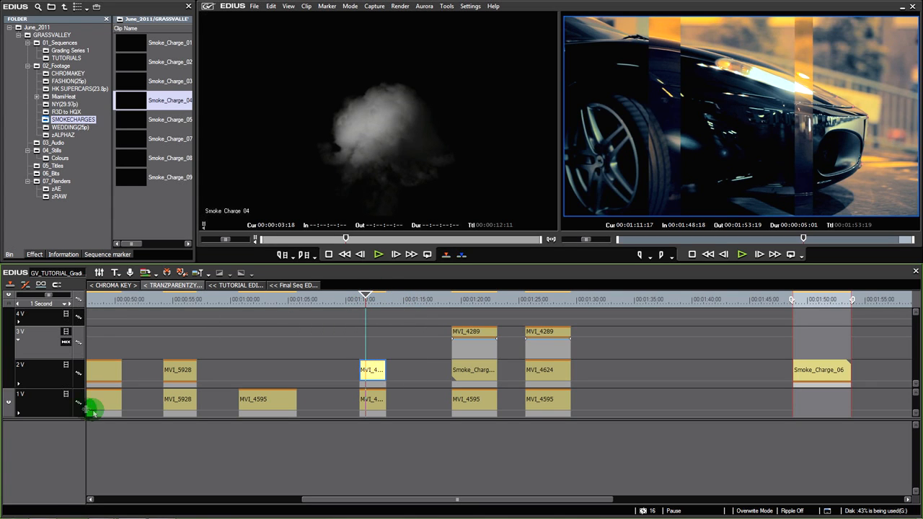
pyautogui.click(18, 385)
pyautogui.click(383, 385)
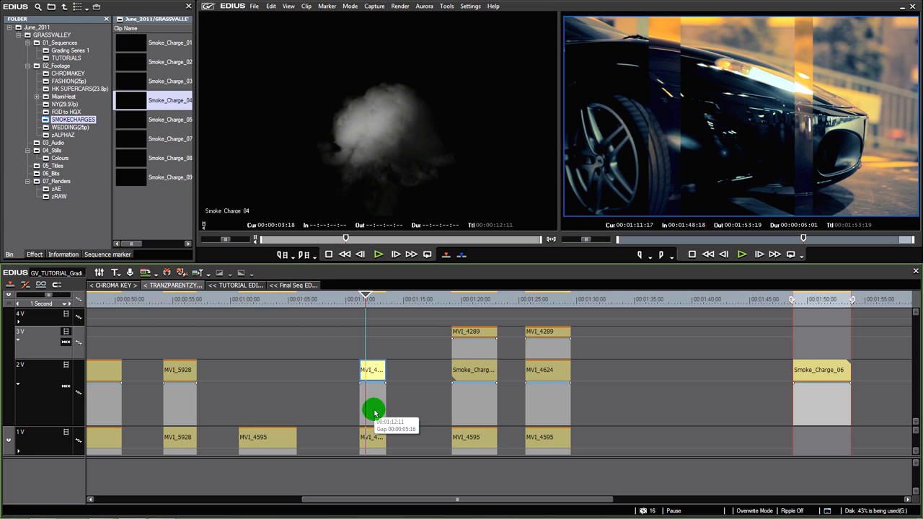
pyautogui.click(20, 389)
# Preview Smoke_Charge_04 in the player, and switch to After Effects to scrub through the Smoke_Charge_06 composition
pyautogui.click(380, 186)
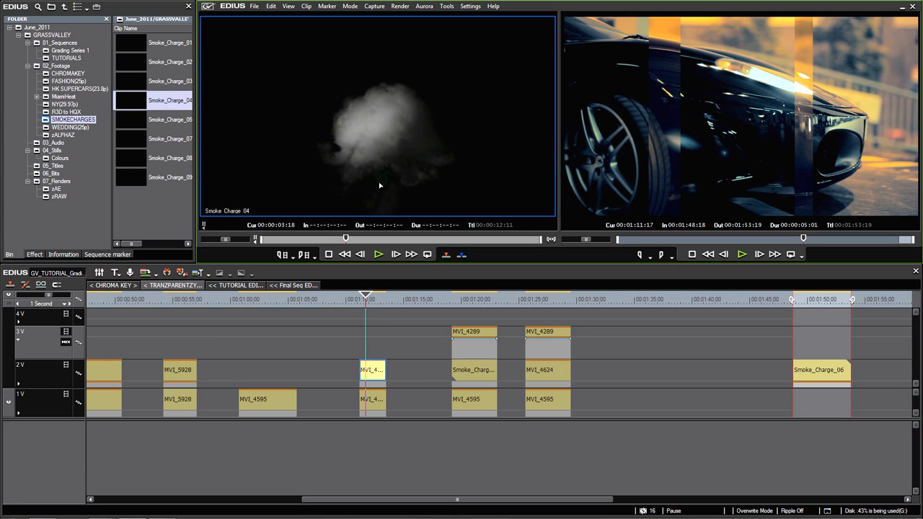
pyautogui.moveTo(327, 243); pyautogui.dragTo(356, 252)
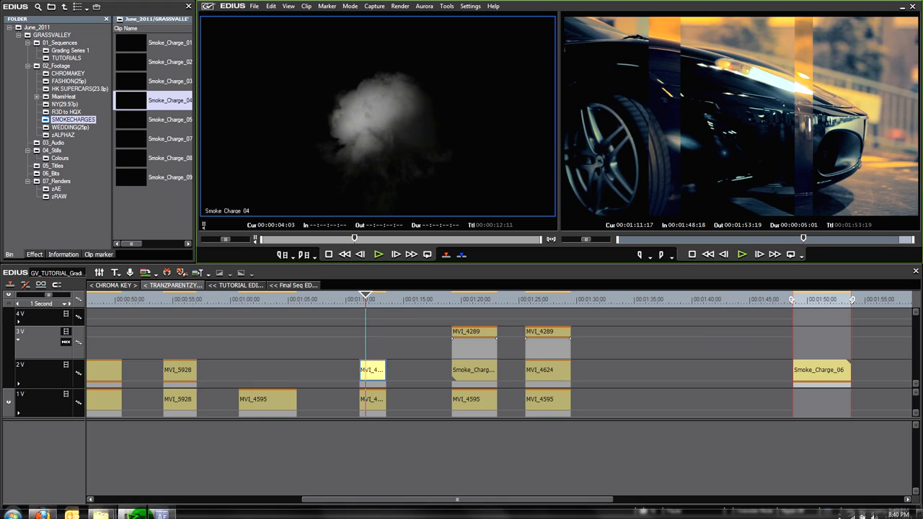
pyautogui.click(161, 510)
pyautogui.moveTo(362, 426); pyautogui.dragTo(452, 438)
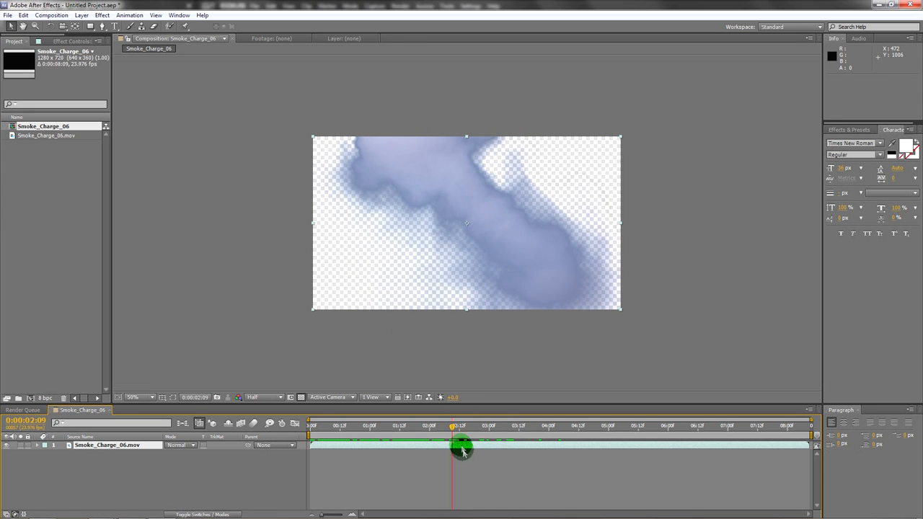
pyautogui.moveTo(451, 429); pyautogui.dragTo(393, 439)
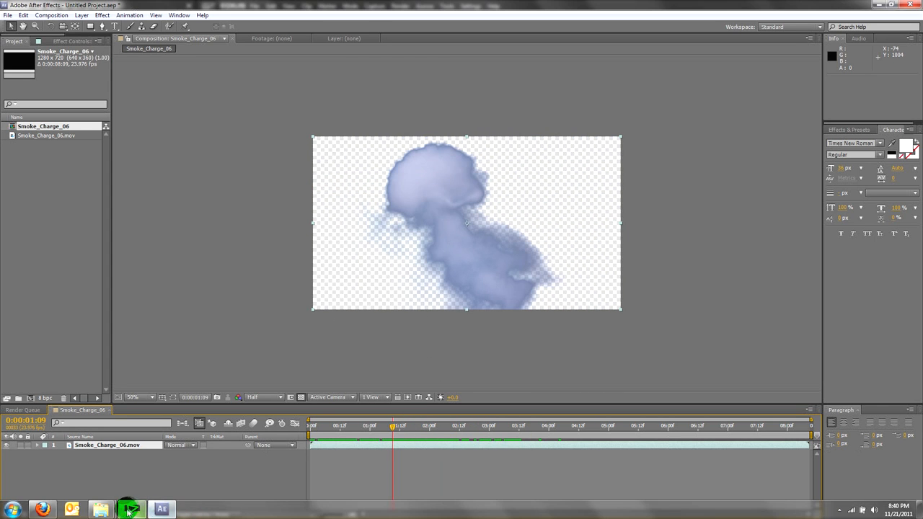
# Switch back to EDIUS and scrub through the opening seconds of Smoke_Charge_09 in the player
pyautogui.click(130, 509)
pyautogui.moveTo(332, 241); pyautogui.dragTo(300, 245)
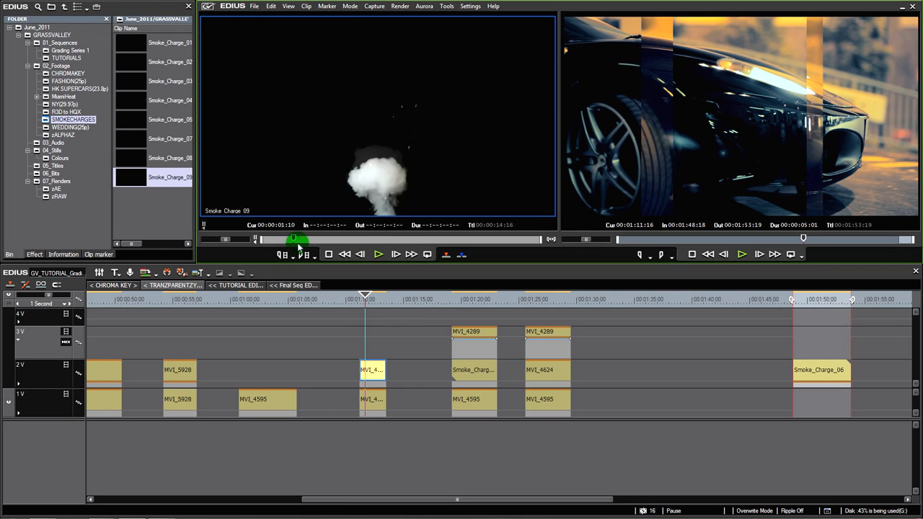
pyautogui.moveTo(333, 248); pyautogui.dragTo(284, 252)
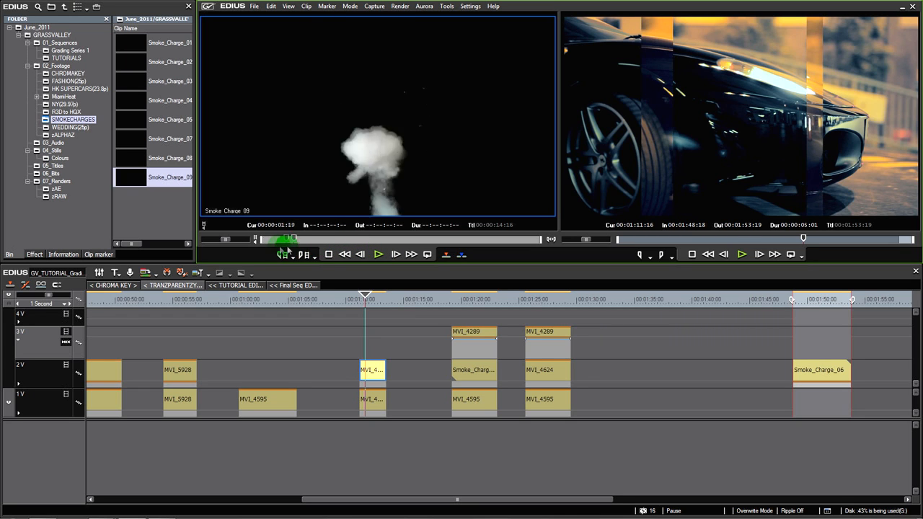
pyautogui.moveTo(300, 248); pyautogui.dragTo(389, 136)
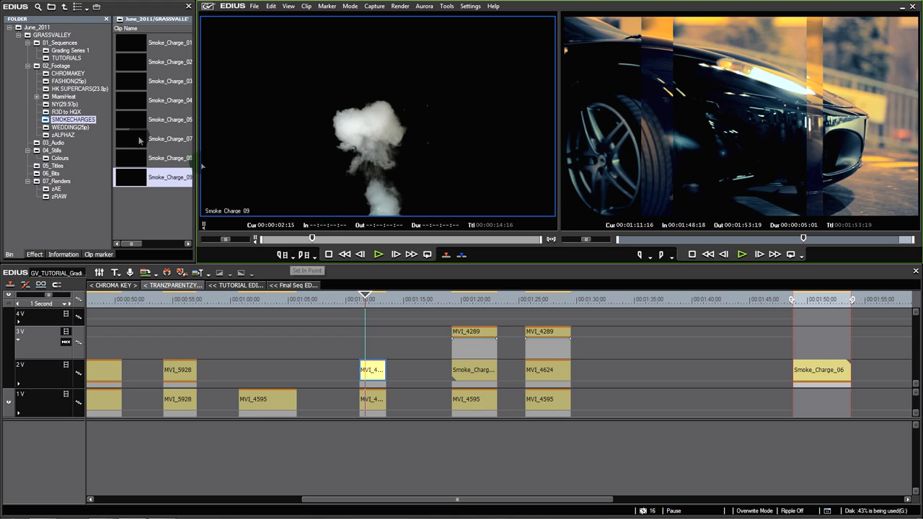
pyautogui.click(140, 210)
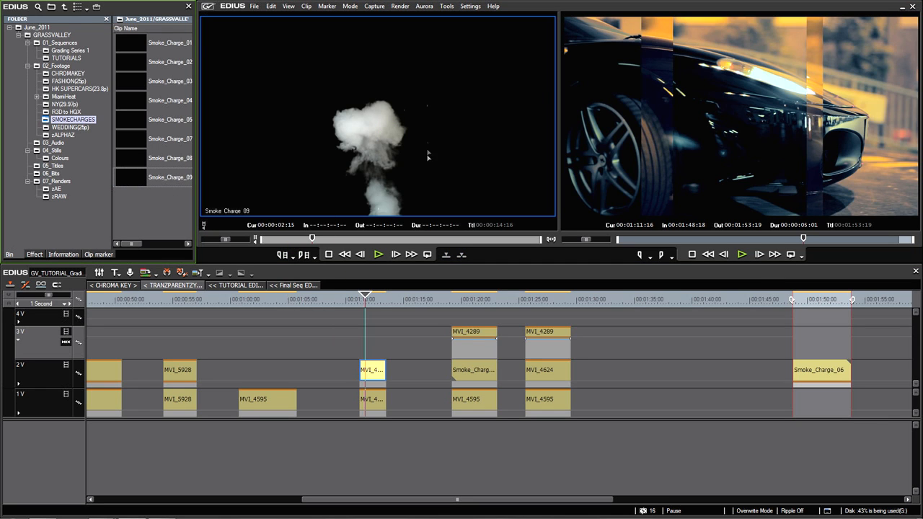
# Expand the mixer area of track 2V, select the MVI_4595 clip's transparency section, and scrub the sequence to about 00:01:12:04
pyautogui.click(19, 386)
pyautogui.click(386, 389)
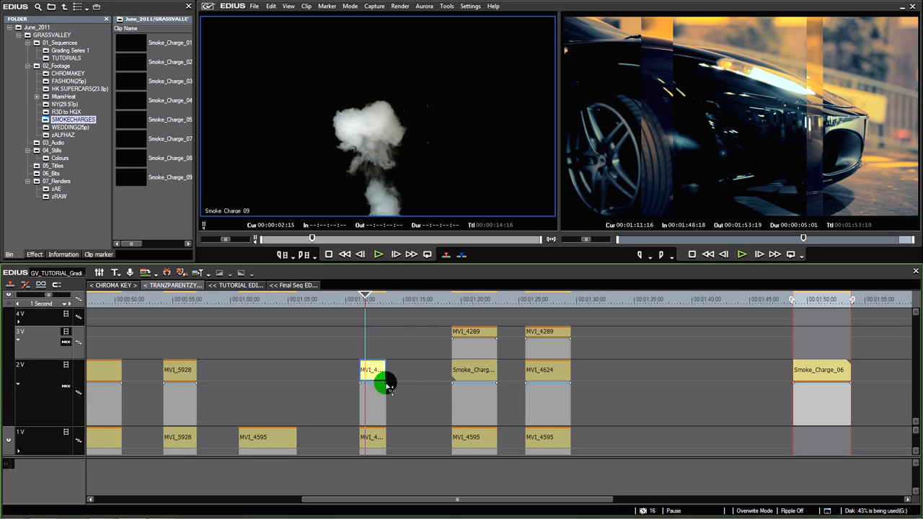
pyautogui.click(385, 386)
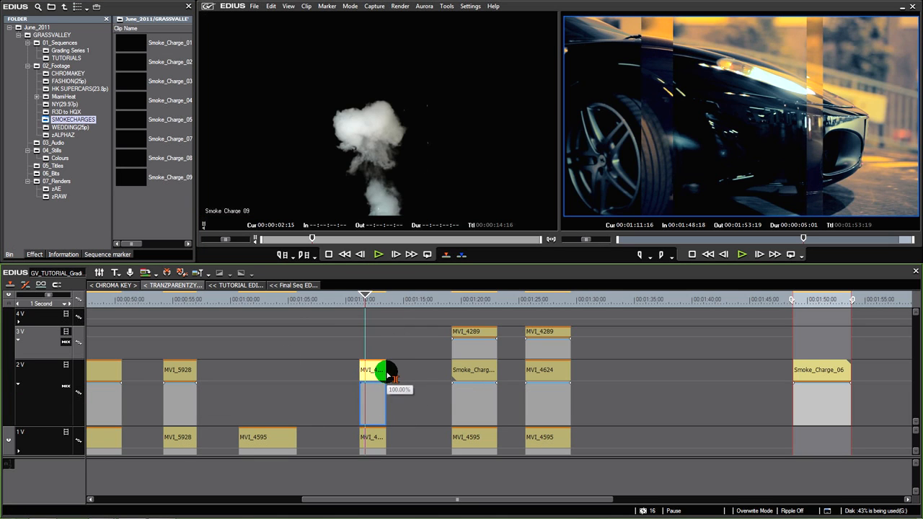
pyautogui.moveTo(368, 304); pyautogui.dragTo(375, 306)
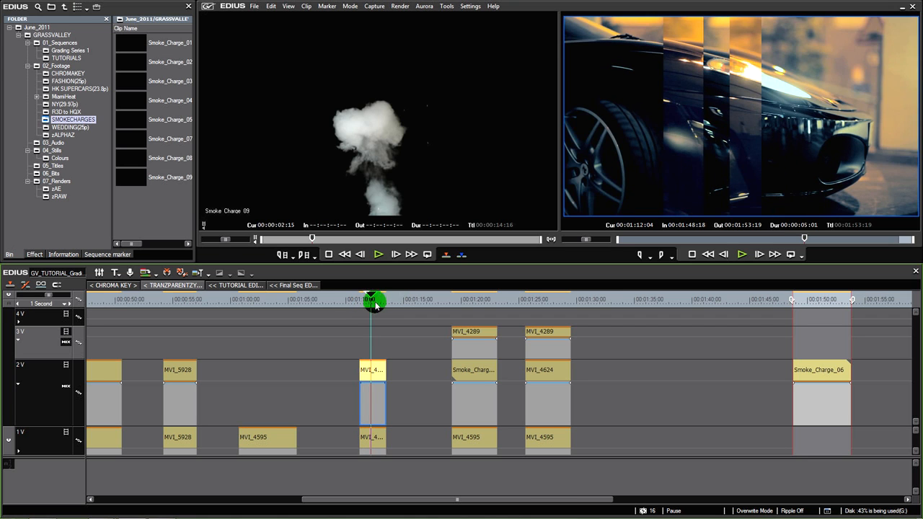
# Place the Smoke_Charge_09 clip on track 3V so that it overlaps the MVI_4595 clip near 00:01:00
pyautogui.click(415, 191)
pyautogui.moveTo(321, 243)
pyautogui.mouseDown()
pyautogui.moveTo(381, 245)
pyautogui.moveTo(291, 253)
pyautogui.moveTo(361, 250)
pyautogui.moveTo(371, 144)
pyautogui.moveTo(389, 157)
pyautogui.moveTo(346, 255)
pyautogui.mouseUp()
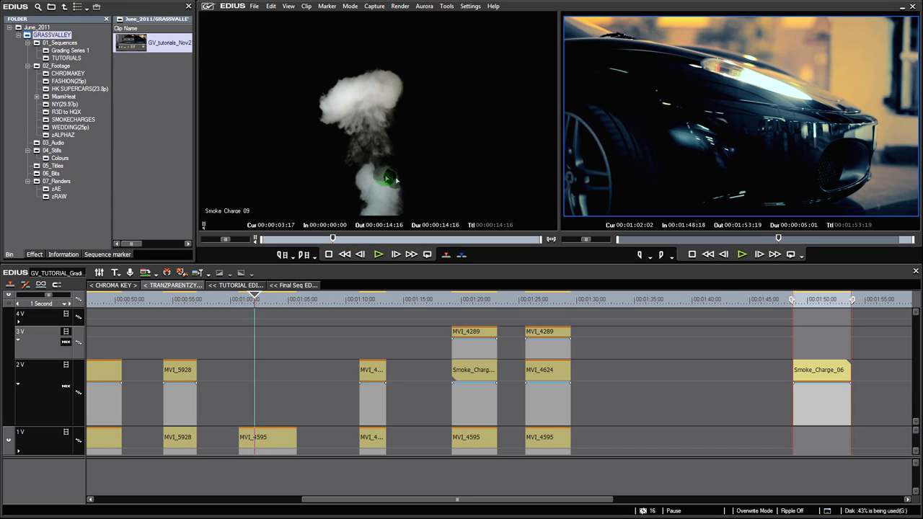
pyautogui.moveTo(382, 173); pyautogui.dragTo(228, 344)
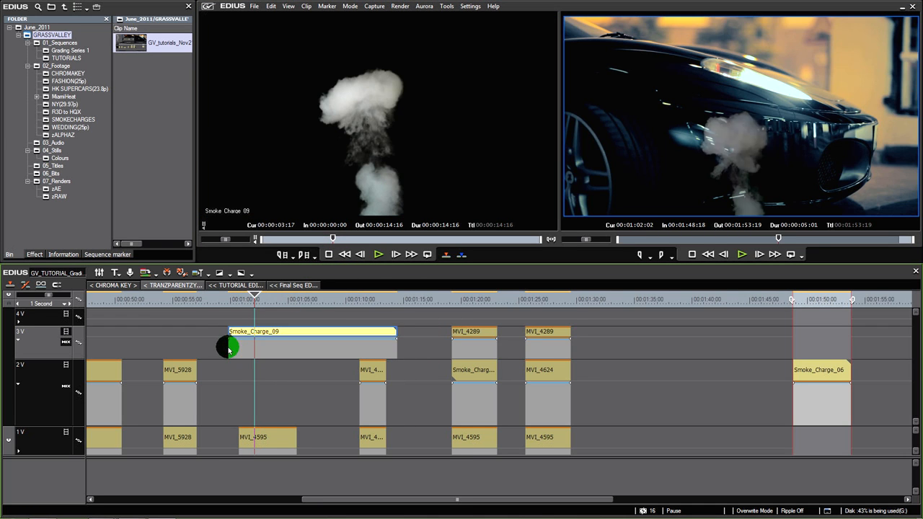
# Scrub through the smoke overlaid on the car footage and remove Smoke_Charge_09 from track 3V
pyautogui.moveTo(251, 300); pyautogui.dragTo(276, 333)
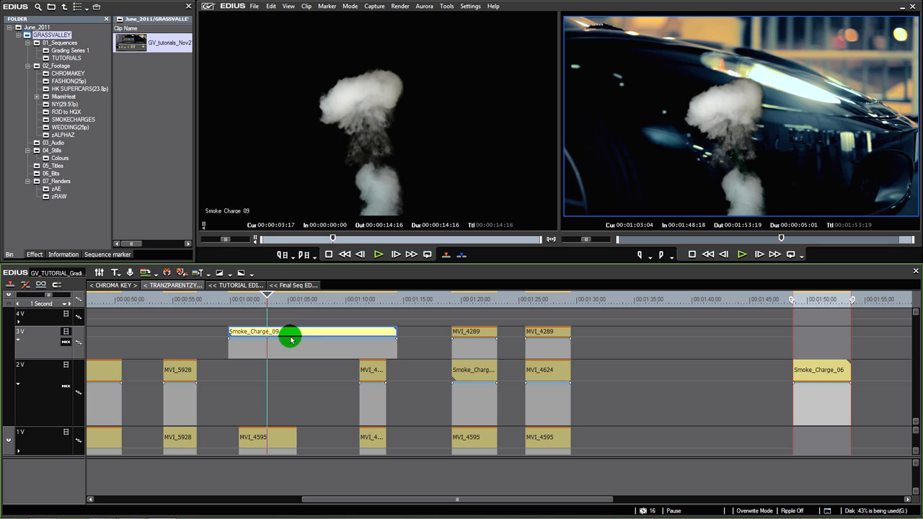
pyautogui.moveTo(272, 305); pyautogui.dragTo(291, 332)
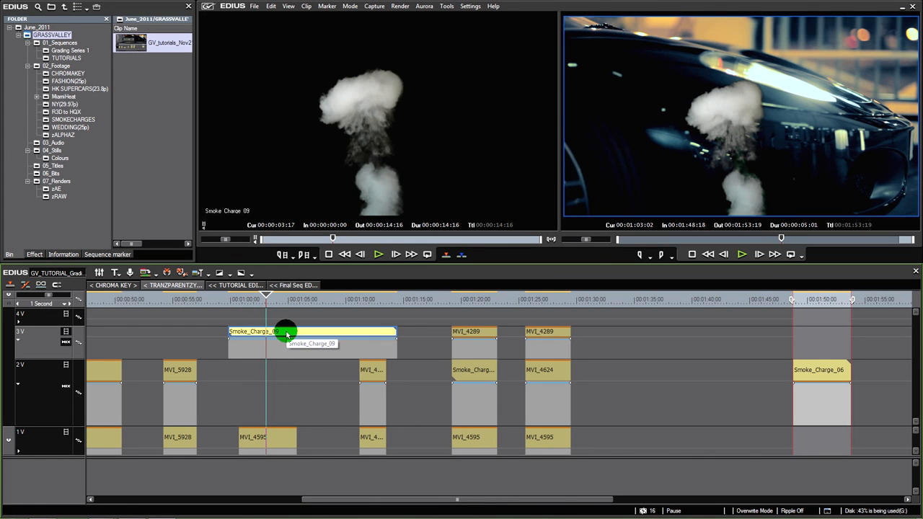
pyautogui.moveTo(286, 333); pyautogui.dragTo(410, 300)
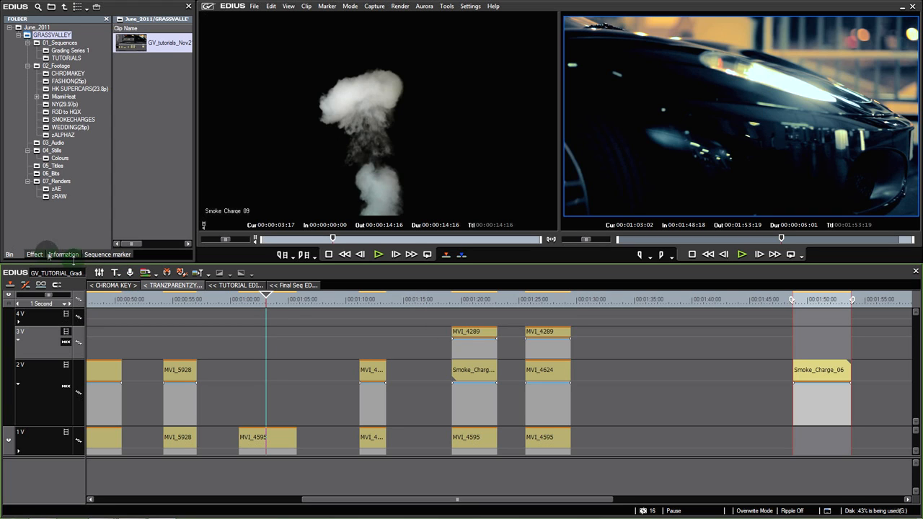
pyautogui.click(52, 150)
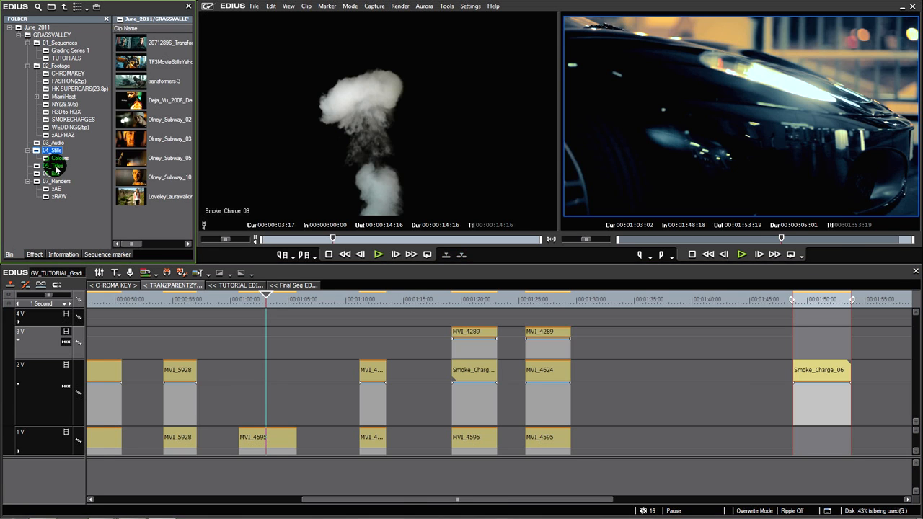
pyautogui.click(55, 169)
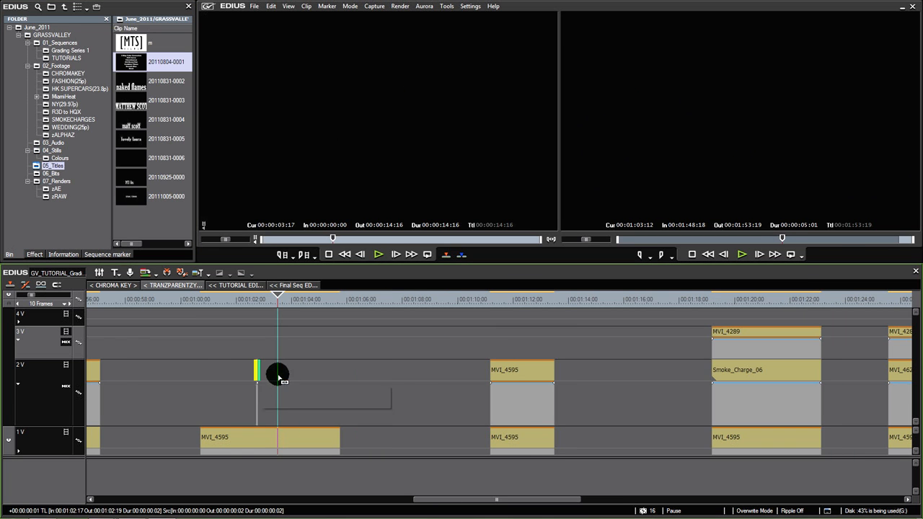
pyautogui.moveTo(276, 382); pyautogui.dragTo(313, 380)
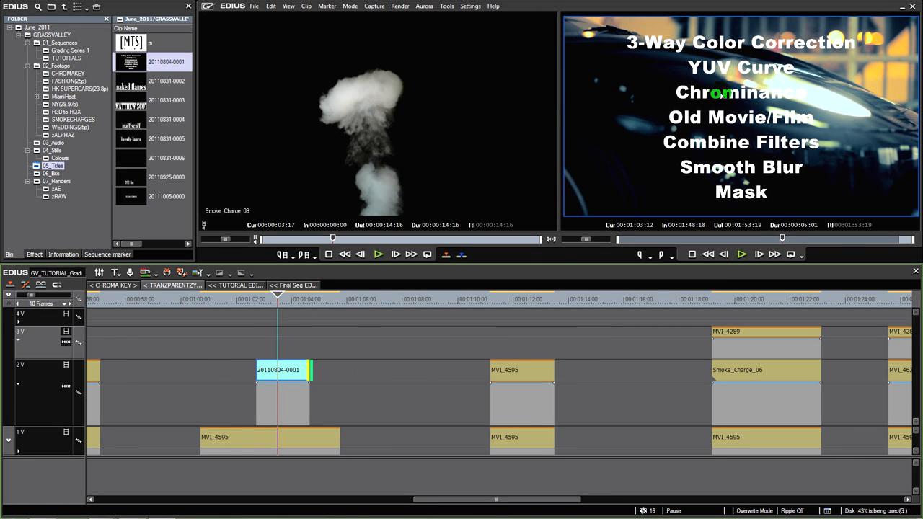
# Scrub through the title overlaid on the car footage and delete the title from track 2V
pyautogui.click(294, 370)
pyautogui.click(288, 371)
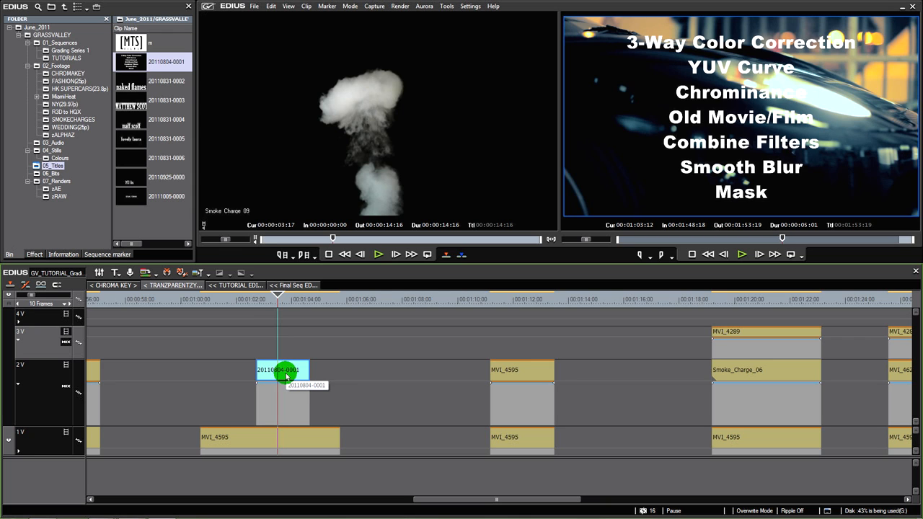
pyautogui.moveTo(277, 297); pyautogui.dragTo(288, 304)
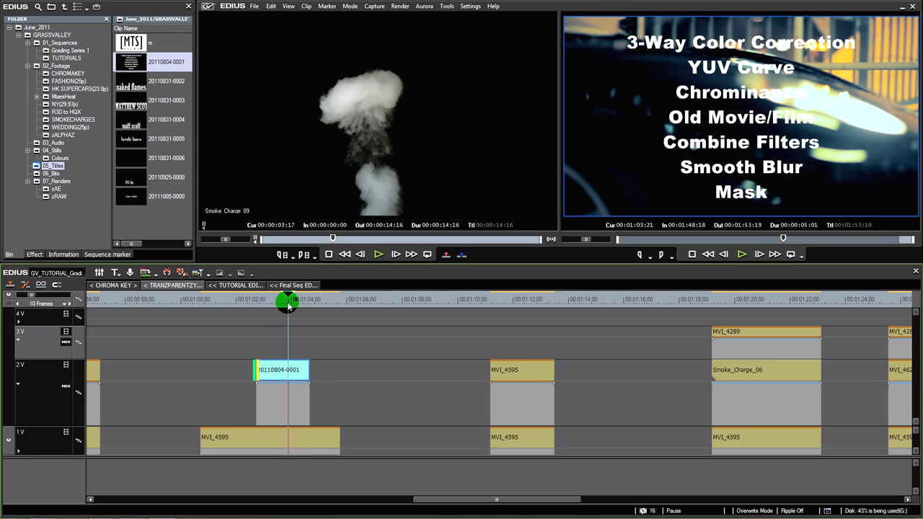
pyautogui.click(281, 377)
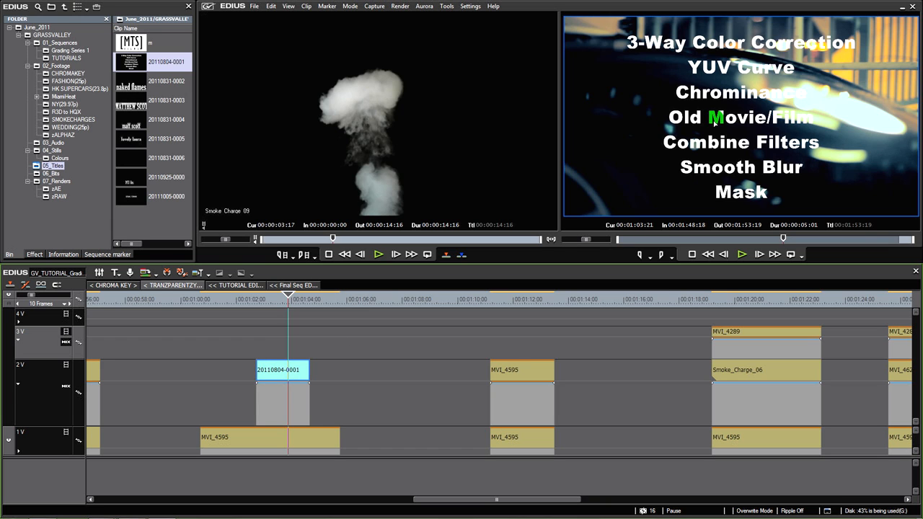
pyautogui.moveTo(286, 305); pyautogui.dragTo(265, 305)
pyautogui.click(791, 85)
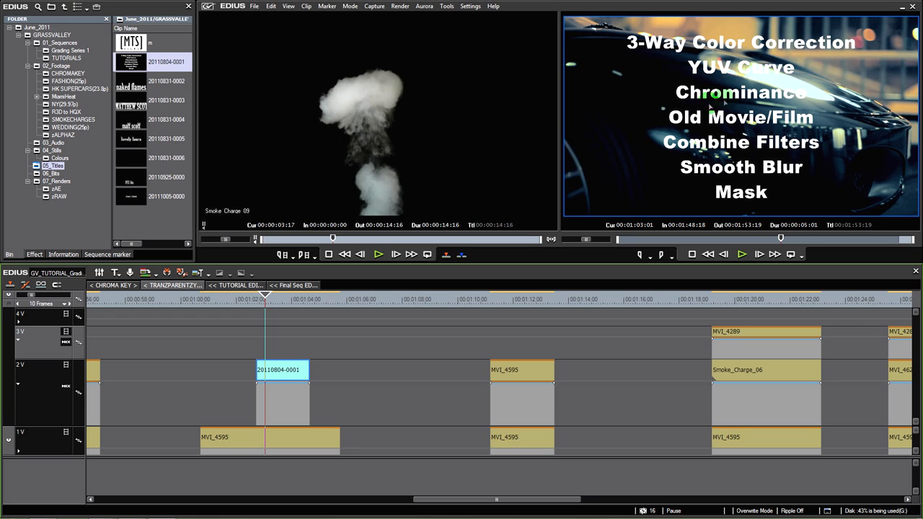
pyautogui.moveTo(289, 306); pyautogui.dragTo(268, 309)
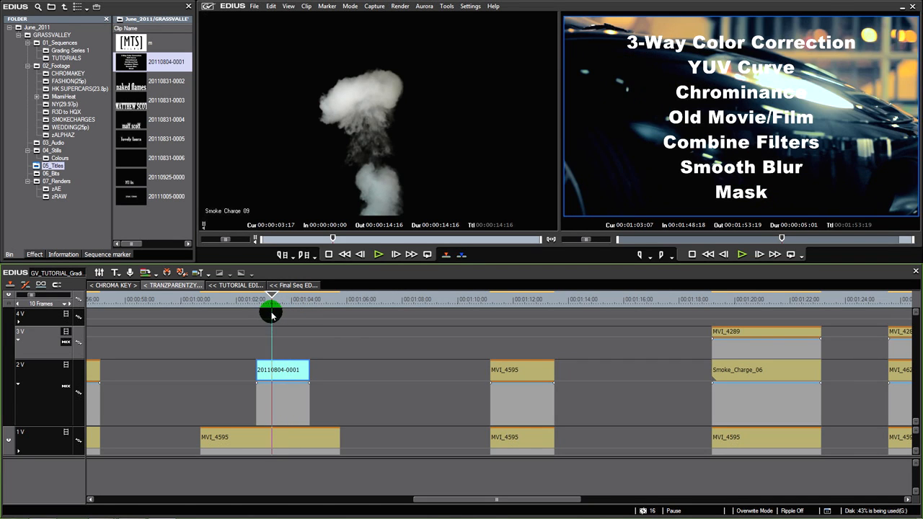
pyautogui.click(281, 372)
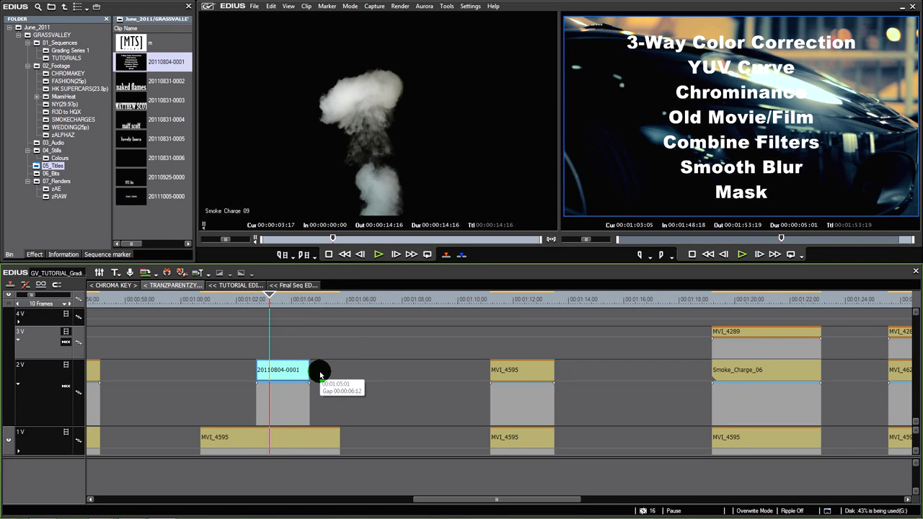
pyautogui.press('Delete')
# Place MVI_4624 from the HK SUPERCARS folder on track 2V, aligned with the start of the MVI_4595 clip below
pyautogui.click(262, 433)
pyautogui.click(130, 218)
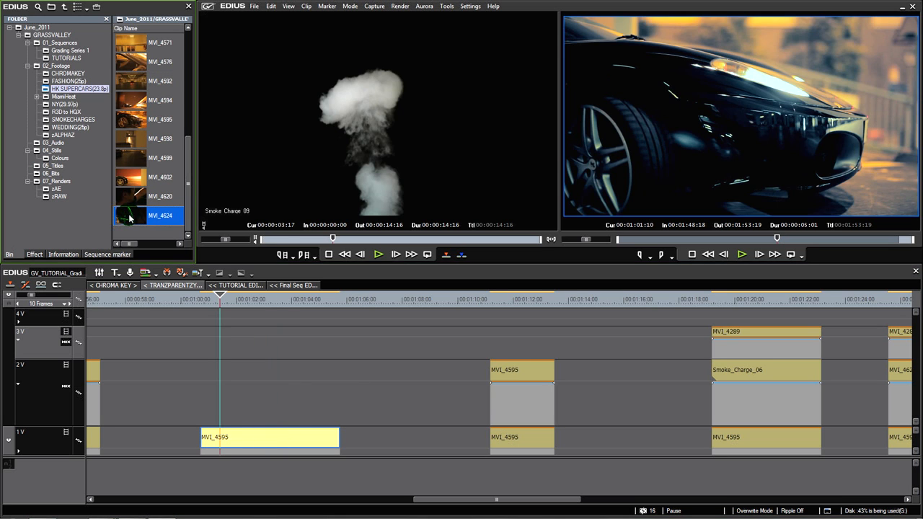
pyautogui.doubleClick(130, 218)
pyautogui.moveTo(313, 173); pyautogui.dragTo(201, 384)
pyautogui.moveTo(236, 298); pyautogui.dragTo(262, 299)
pyautogui.click(255, 363)
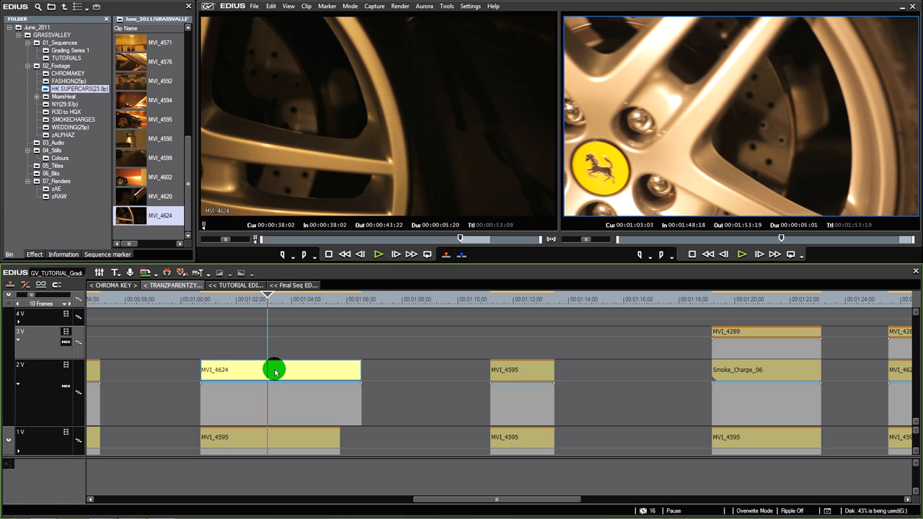
# Compare the stacked clips around 00:01:03:12 and select the mixer area of MVI_4624 on track 2V
pyautogui.click(264, 436)
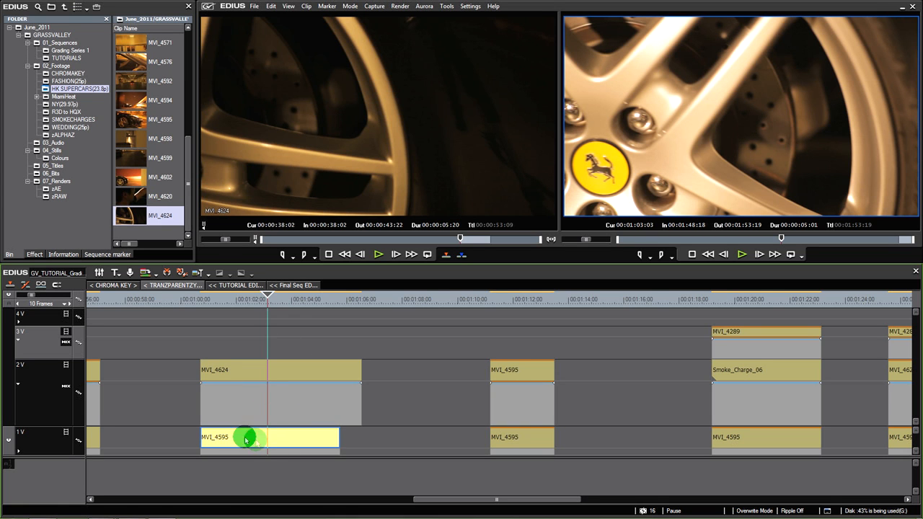
pyautogui.moveTo(264, 303)
pyautogui.mouseDown()
pyautogui.moveTo(304, 309)
pyautogui.moveTo(278, 307)
pyautogui.mouseUp()
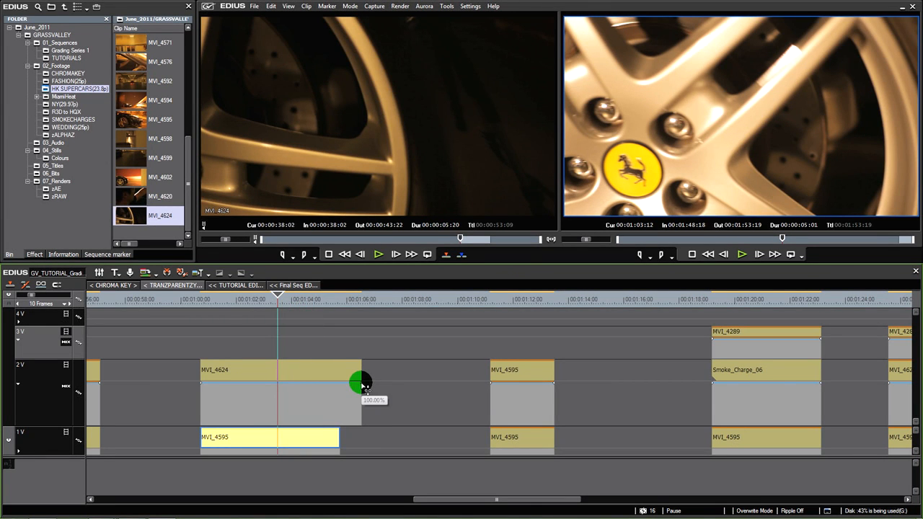
pyautogui.moveTo(361, 382); pyautogui.dragTo(373, 365)
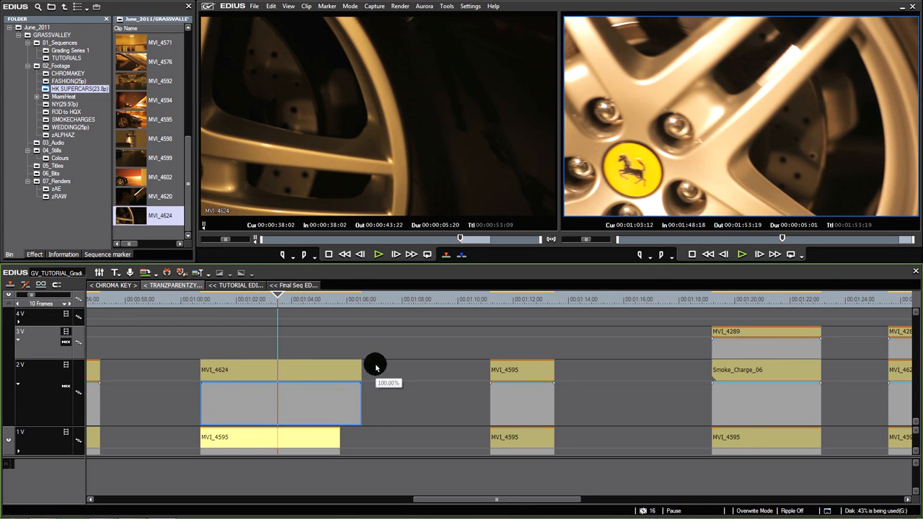
pyautogui.click(288, 409)
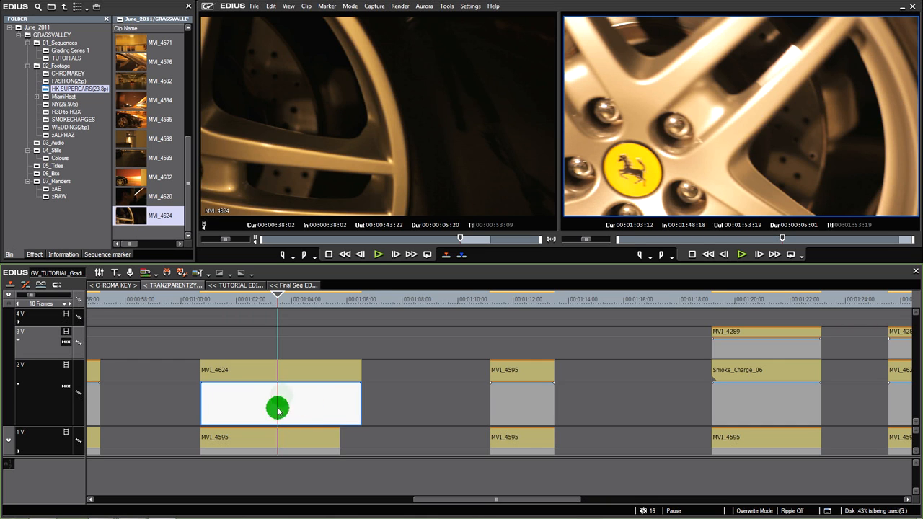
pyautogui.moveTo(137, 83)
pyautogui.mouseDown()
pyautogui.moveTo(153, 147)
pyautogui.moveTo(248, 344)
pyautogui.moveTo(264, 334)
pyautogui.moveTo(324, 342)
pyautogui.mouseUp()
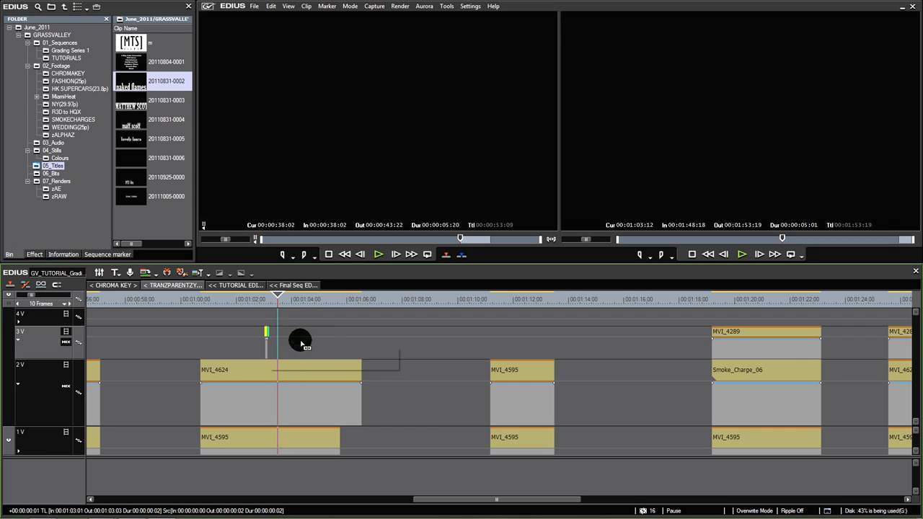
pyautogui.click(286, 299)
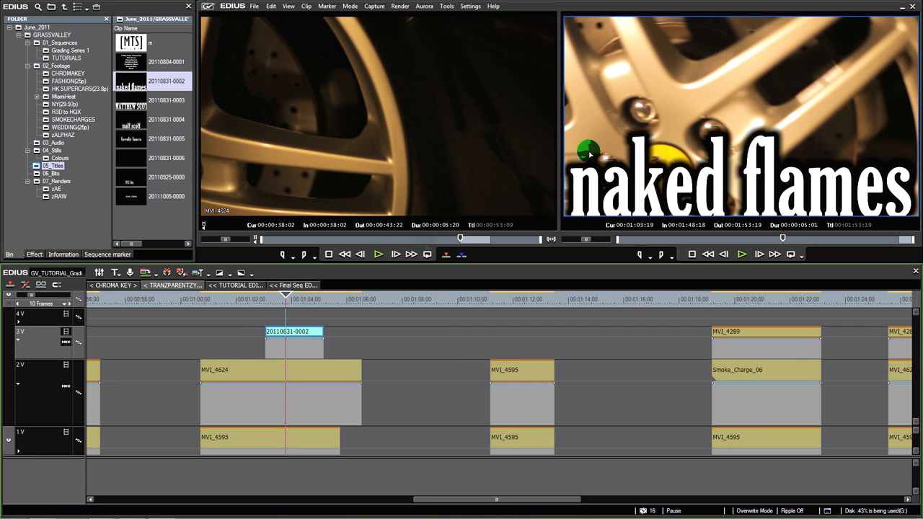
# Compare MVI_4595 on track 1V with the mixer areas of MVI_4624 and the second MVI_4595 on track 2V
pyautogui.click(308, 402)
pyautogui.click(305, 437)
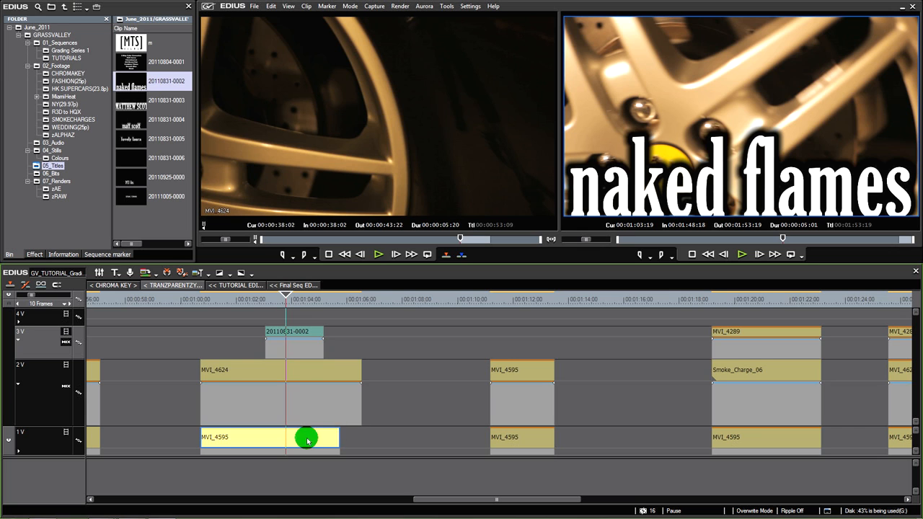
pyautogui.click(306, 398)
pyautogui.click(505, 406)
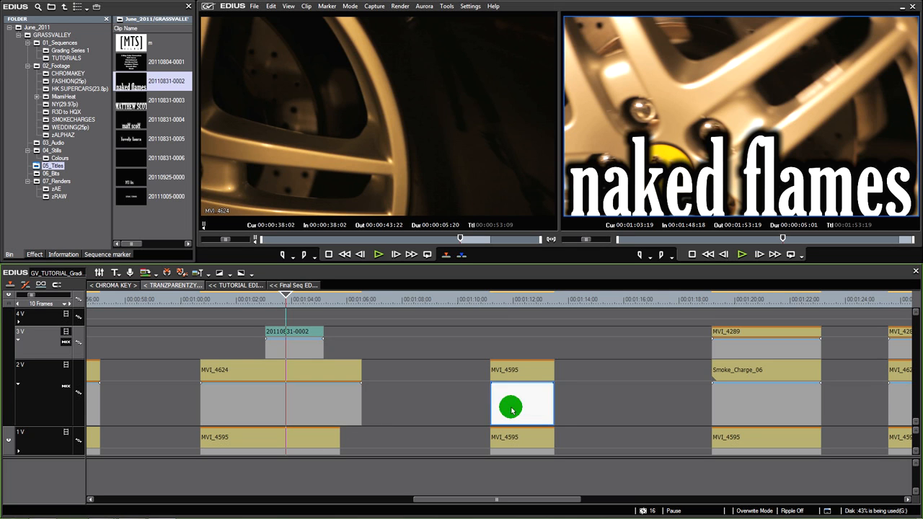
# Scrub through the "naked flames" title between 00:01:04:01 and 00:01:03:17 and delete it from track 3V
pyautogui.click(294, 331)
pyautogui.click(292, 300)
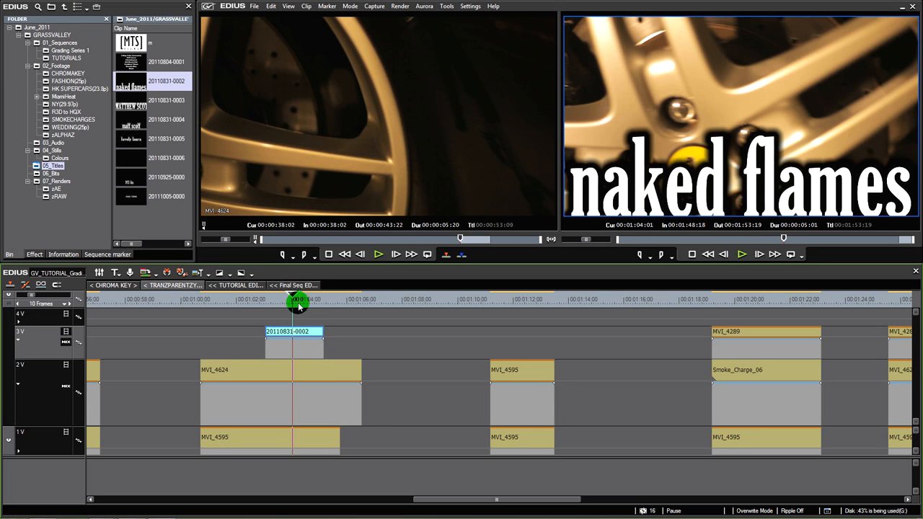
pyautogui.moveTo(291, 299); pyautogui.dragTo(284, 298)
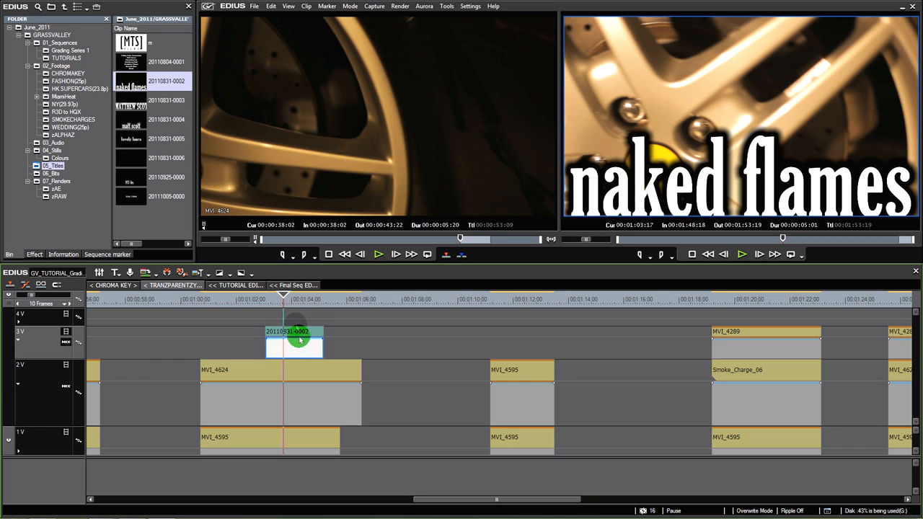
pyautogui.click(298, 350)
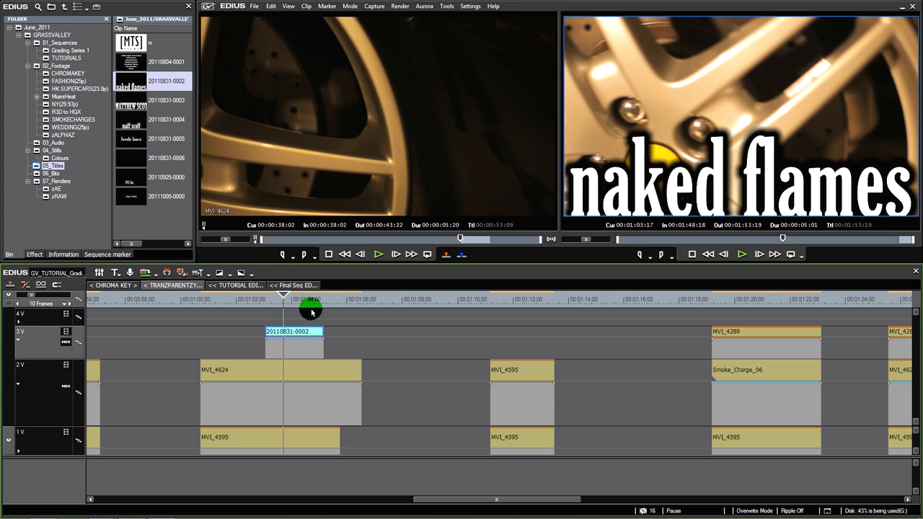
pyautogui.press('Delete')
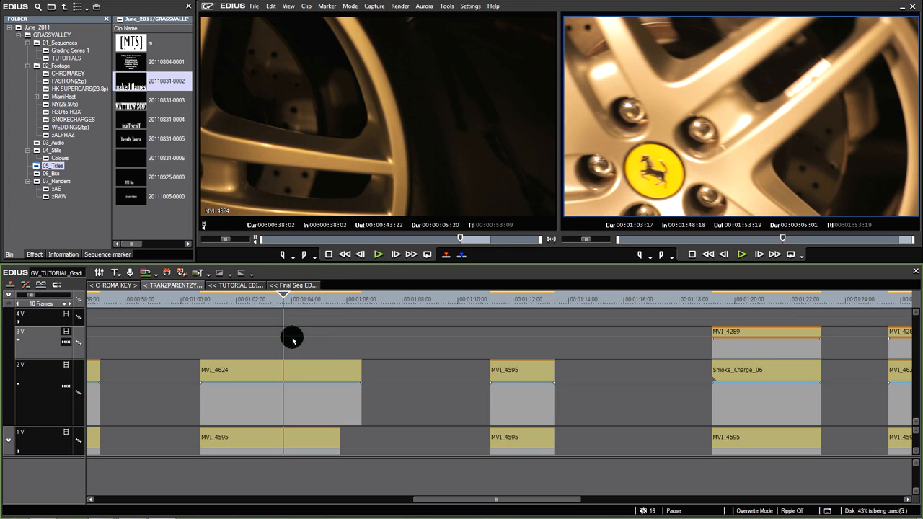
# Lower the opacity of MVI_4624 on track 2V to fully transparent, scrub through the composite and restore the clip to full opacity
pyautogui.moveTo(264, 301)
pyautogui.mouseDown()
pyautogui.moveTo(252, 303)
pyautogui.moveTo(270, 308)
pyautogui.mouseUp()
pyautogui.click(301, 373)
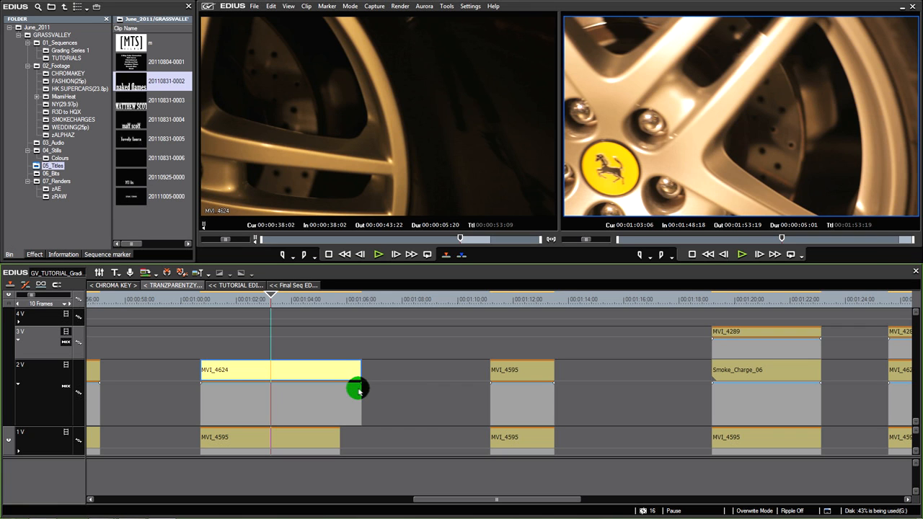
pyautogui.moveTo(360, 386); pyautogui.dragTo(369, 431)
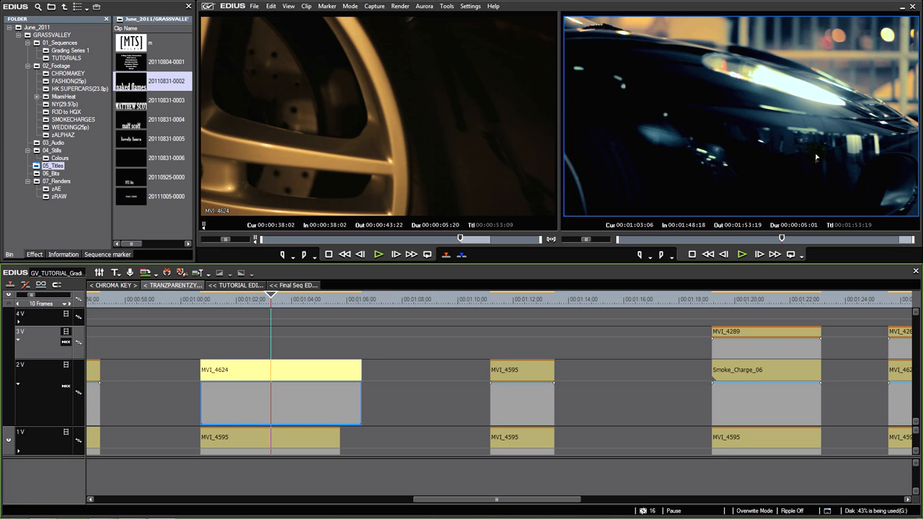
pyautogui.moveTo(255, 299); pyautogui.dragTo(235, 316)
pyautogui.click(363, 419)
pyautogui.moveTo(362, 426); pyautogui.dragTo(367, 366)
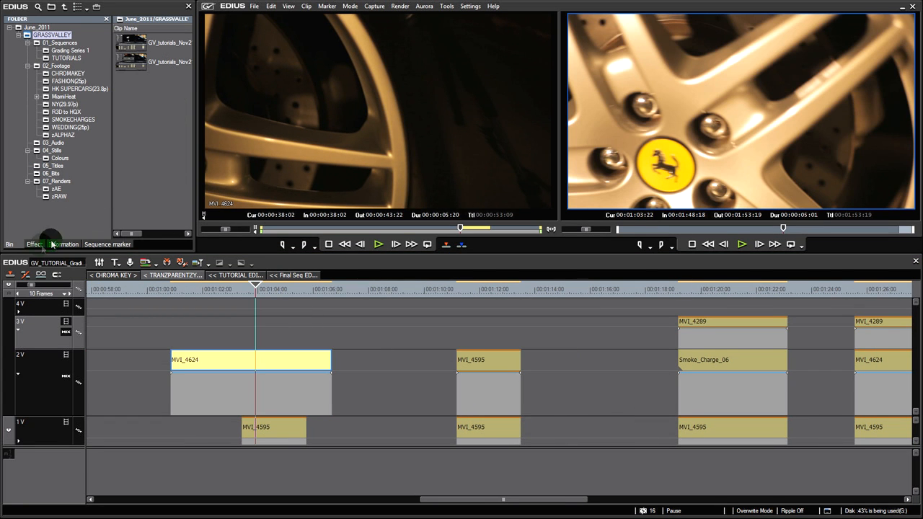
# Apply the Mask video filter to MVI_4624 on track 2V
pyautogui.click(137, 181)
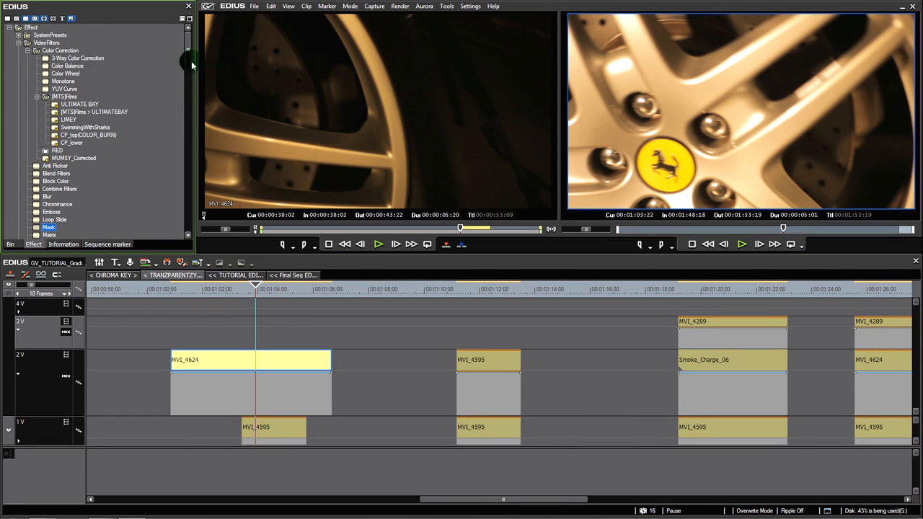
pyautogui.moveTo(191, 60); pyautogui.dragTo(186, 78)
pyautogui.click(45, 112)
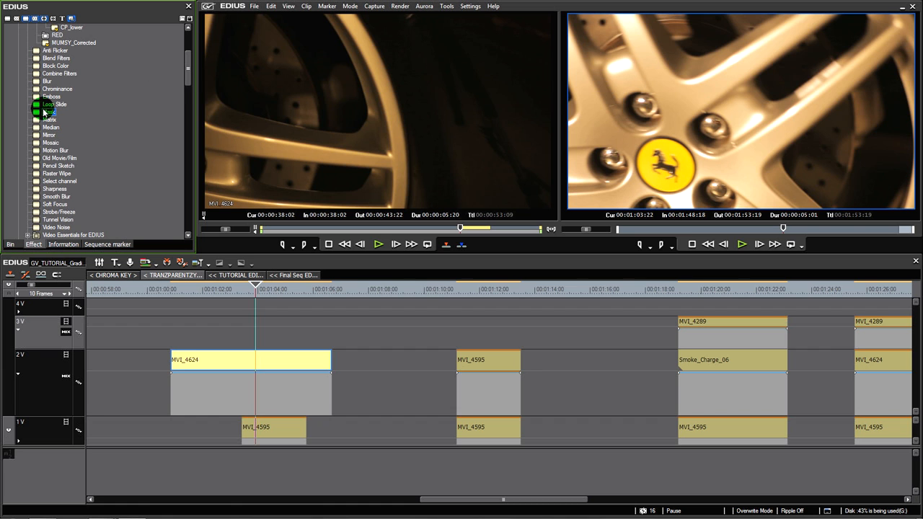
pyautogui.moveTo(46, 111); pyautogui.dragTo(259, 355)
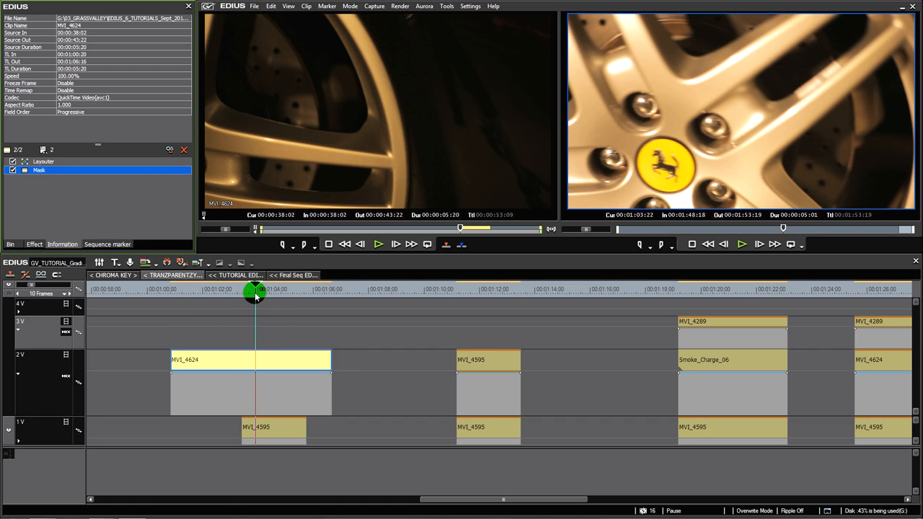
# Display the frame at 00:01:04:01 and compare MVI_4624 on track 2V with MVI_4595 on track 1V
pyautogui.moveTo(255, 294); pyautogui.dragTo(259, 291)
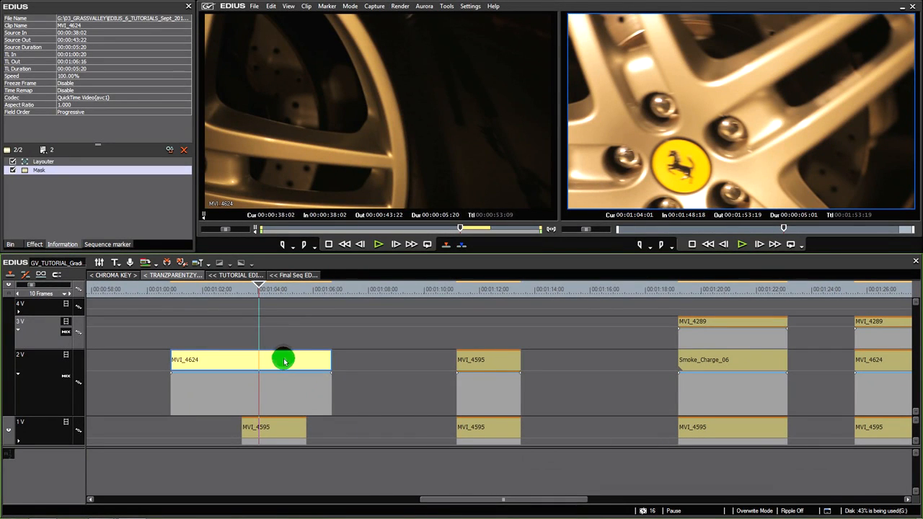
pyautogui.click(280, 427)
pyautogui.click(288, 364)
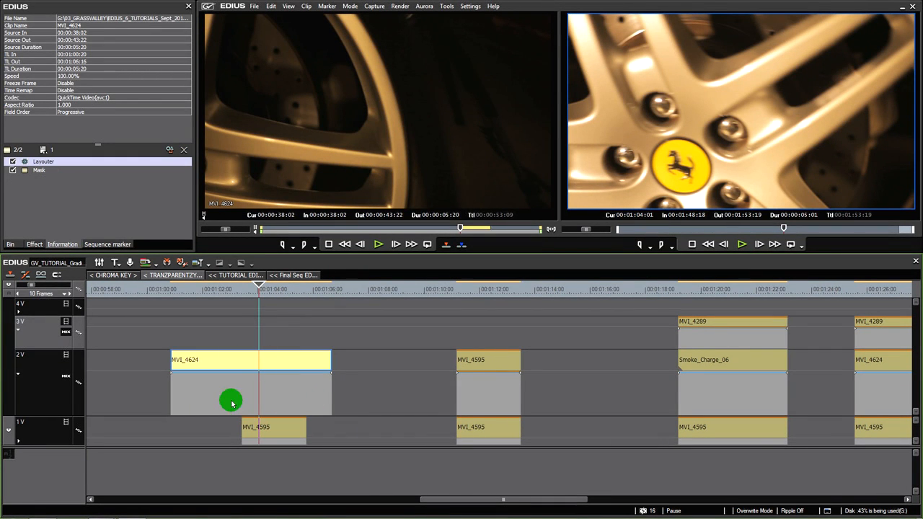
pyautogui.click(44, 431)
pyautogui.click(40, 380)
pyautogui.click(41, 435)
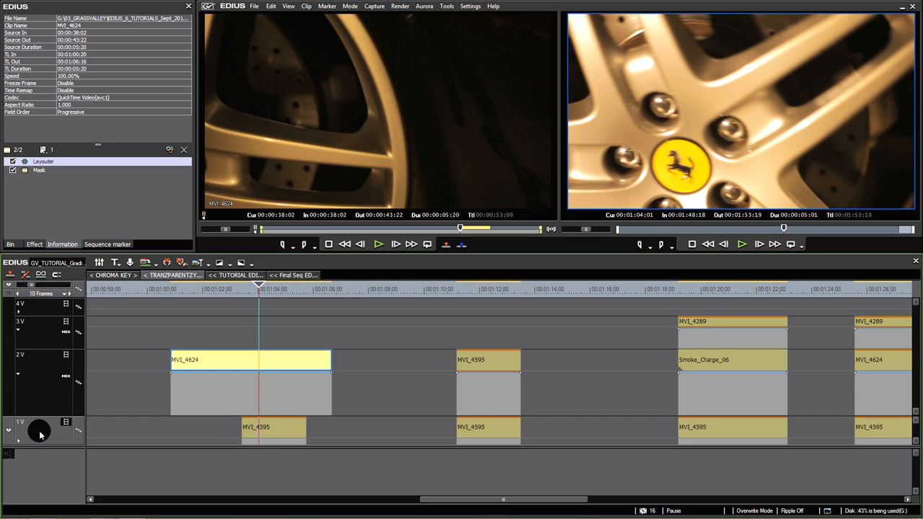
pyautogui.click(293, 434)
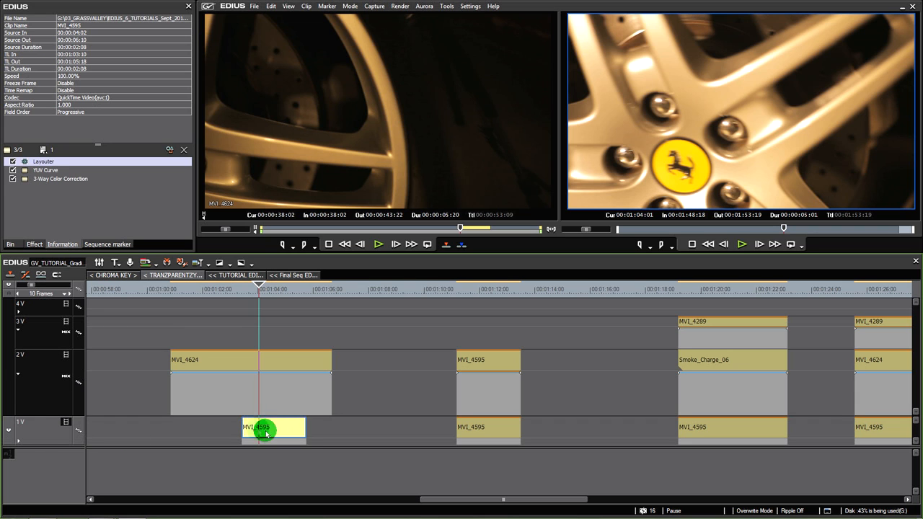
# Mute the video of track 2V to view MVI_4595 underneath, and unmute it again
pyautogui.click(66, 357)
pyautogui.click(265, 407)
pyautogui.click(779, 79)
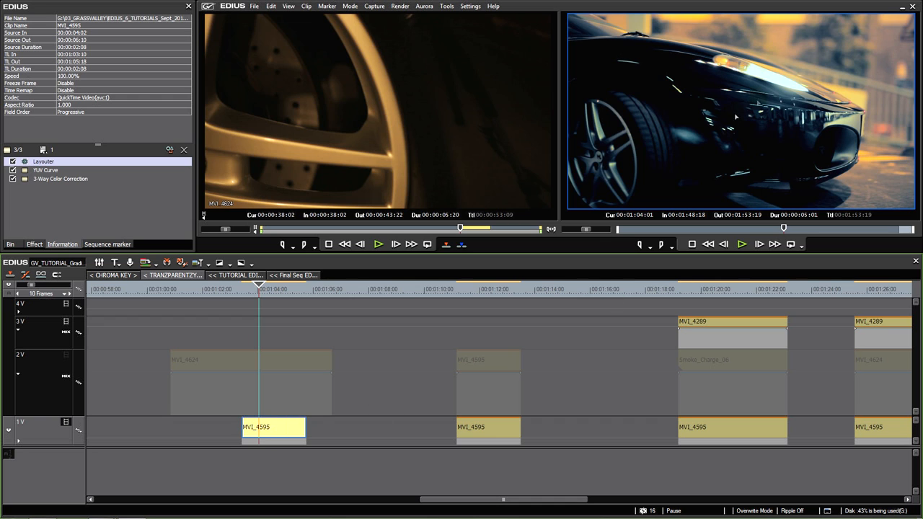
pyautogui.click(291, 359)
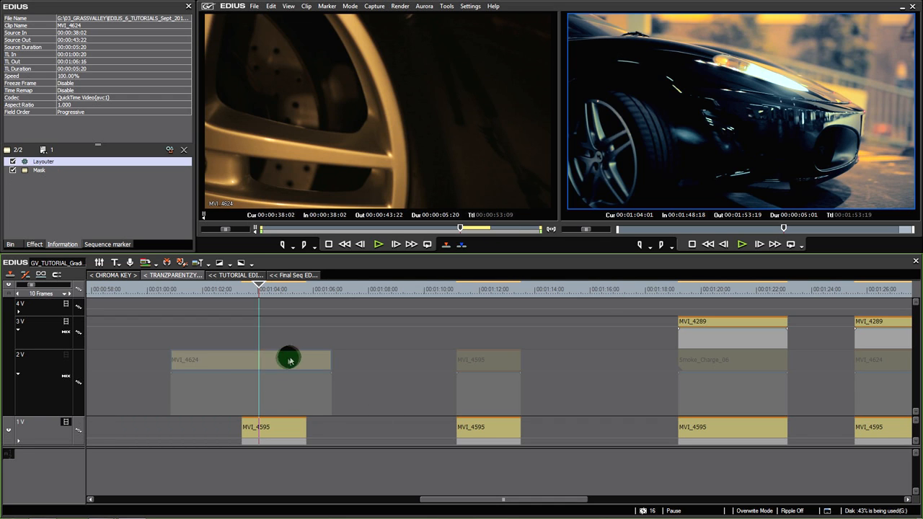
pyautogui.click(63, 359)
pyautogui.click(740, 115)
pyautogui.click(258, 355)
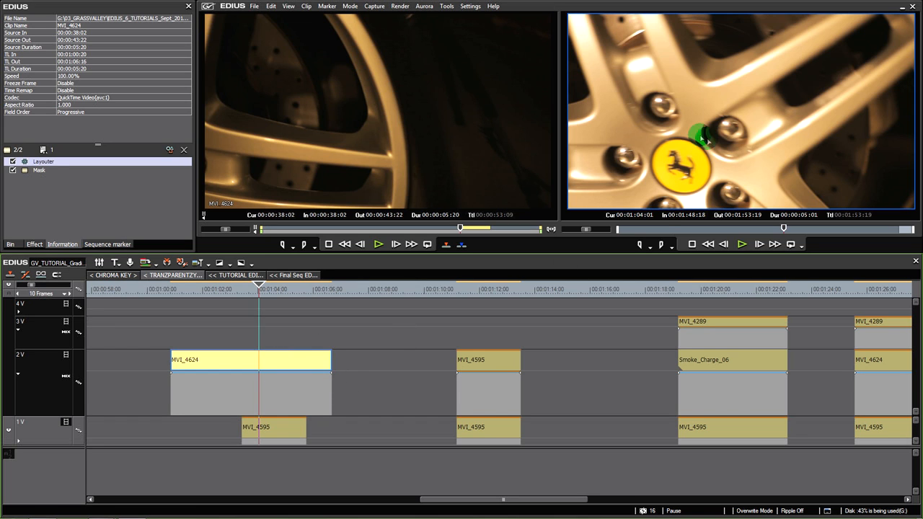
# In the Mask filter of MVI_4624 at 00:01:03:21, draw a tall rectangle around the wheel badge, centred at about X -473, Y 19 px
pyautogui.click(254, 422)
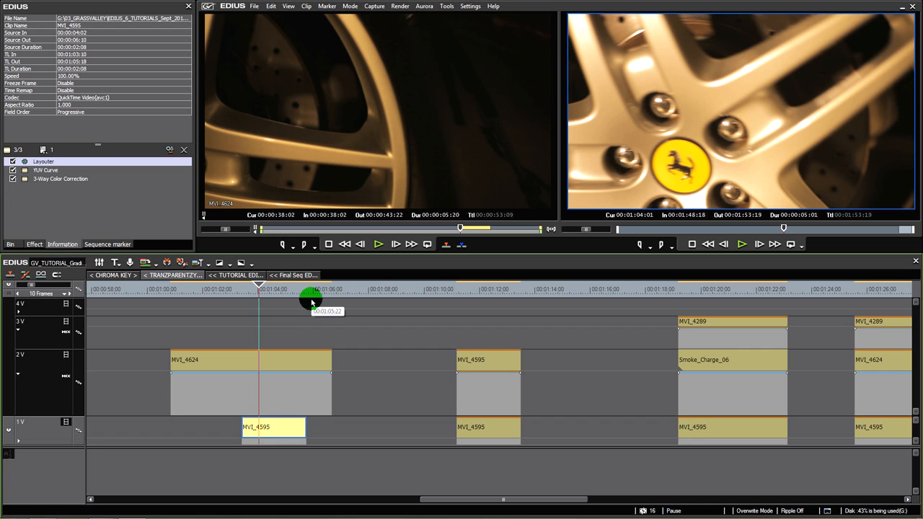
pyautogui.moveTo(262, 296); pyautogui.dragTo(256, 297)
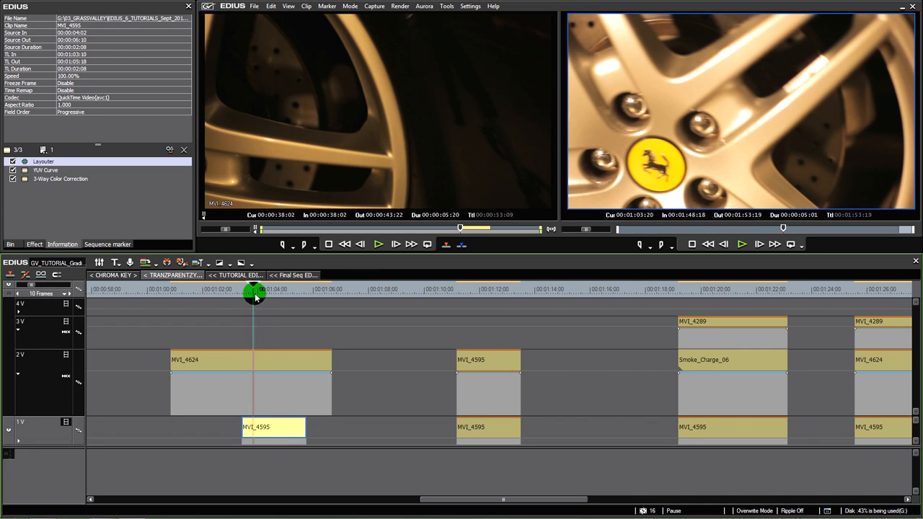
pyautogui.click(256, 354)
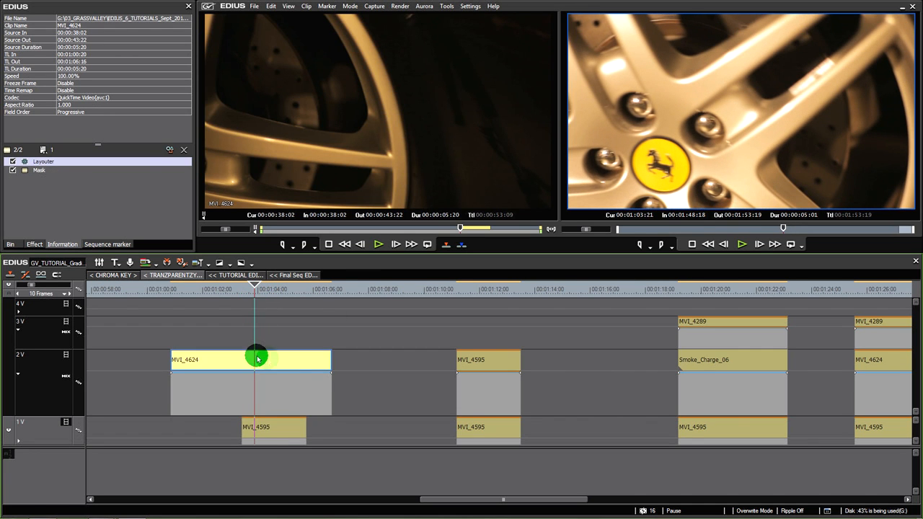
pyautogui.doubleClick(38, 171)
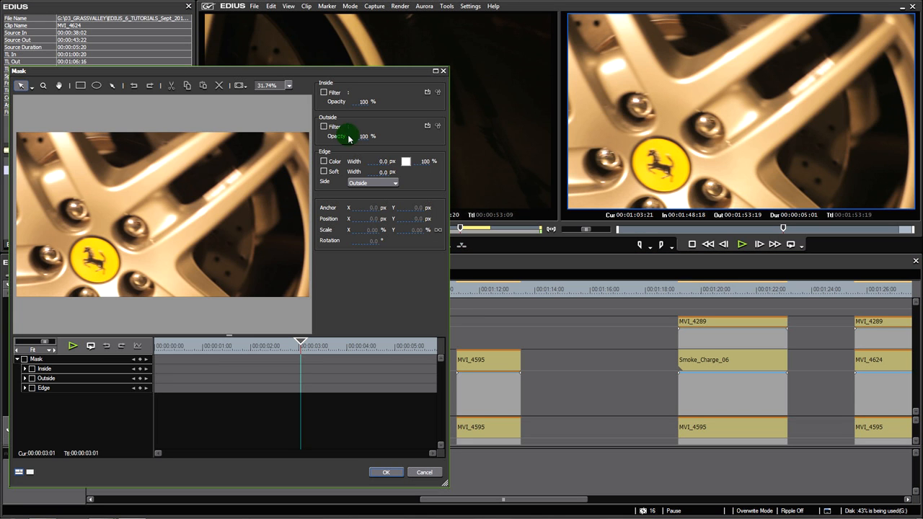
pyautogui.moveTo(254, 71); pyautogui.dragTo(368, 25)
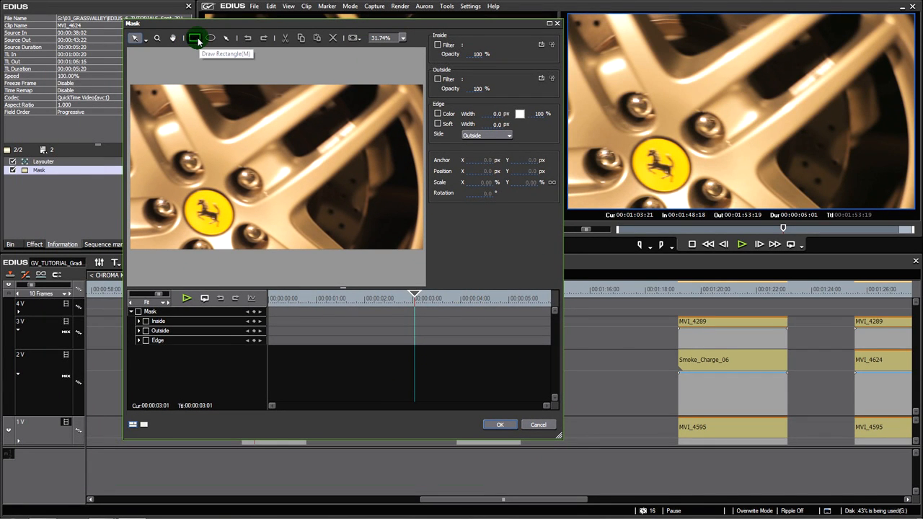
pyautogui.click(194, 40)
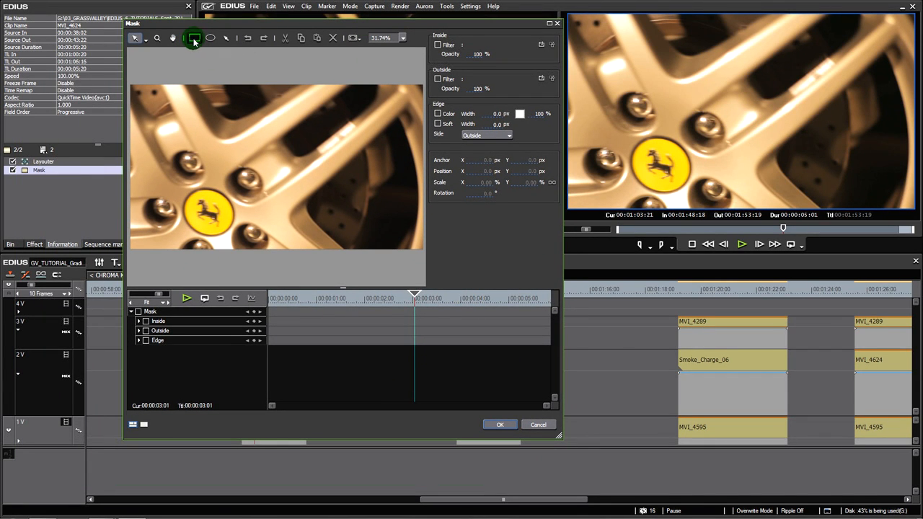
pyautogui.moveTo(152, 68); pyautogui.dragTo(258, 275)
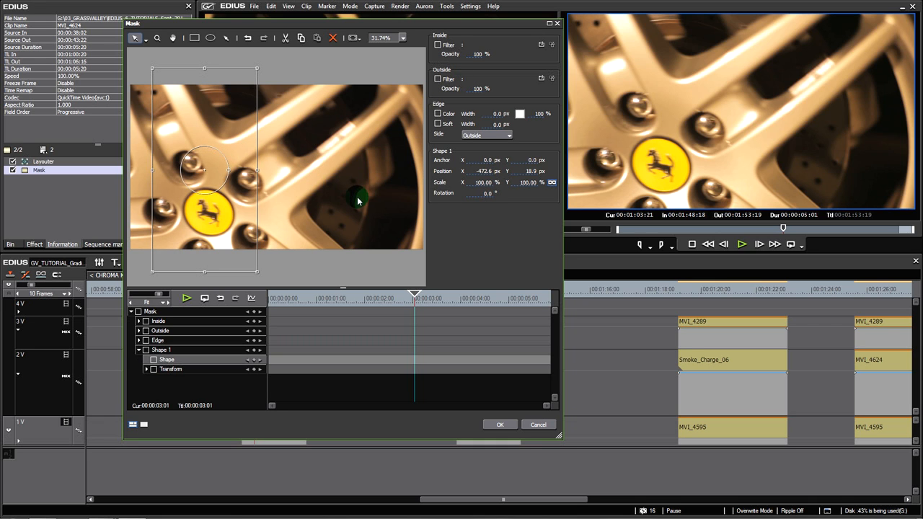
# Set the opacity outside the mask to 0% and apply the Mask settings
pyautogui.click(476, 90)
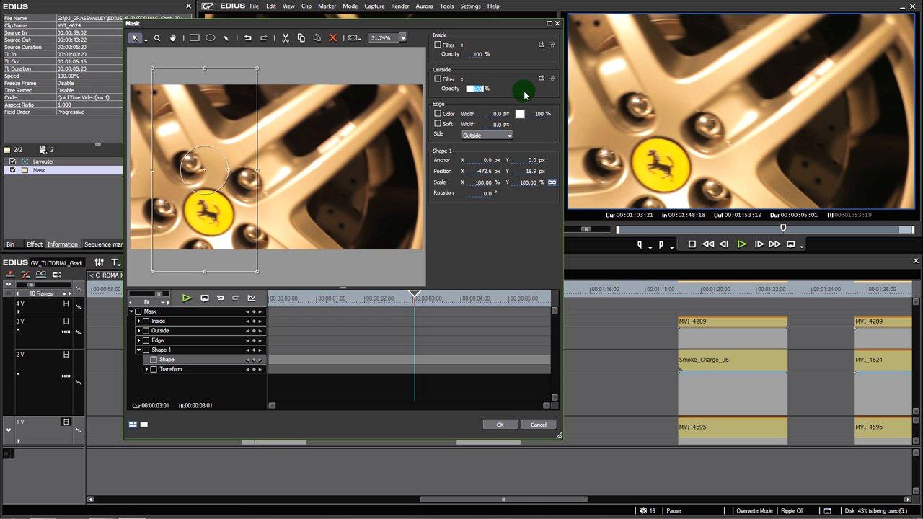
pyautogui.write('0')
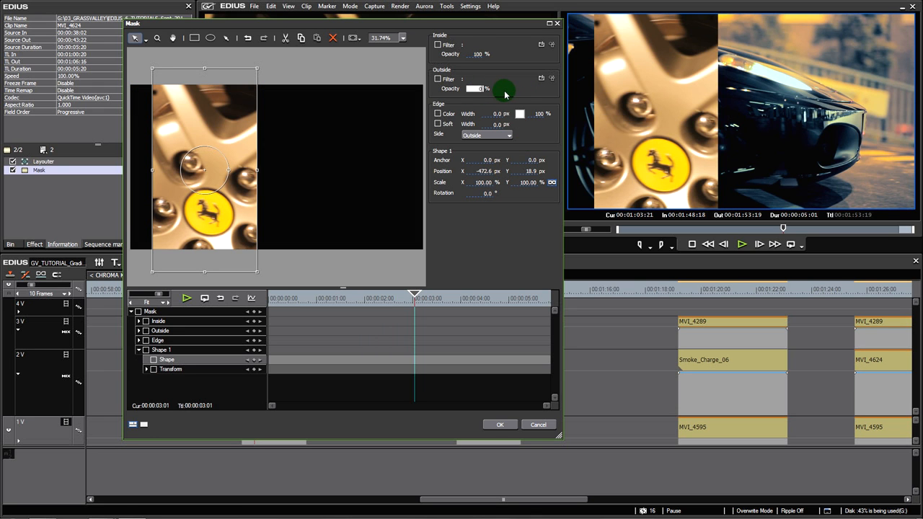
pyautogui.moveTo(488, 70); pyautogui.dragTo(493, 114)
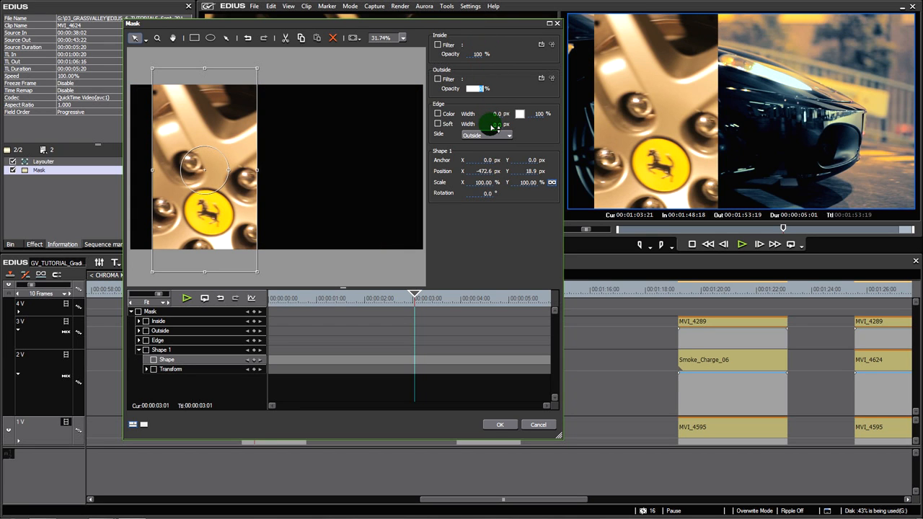
pyautogui.click(477, 89)
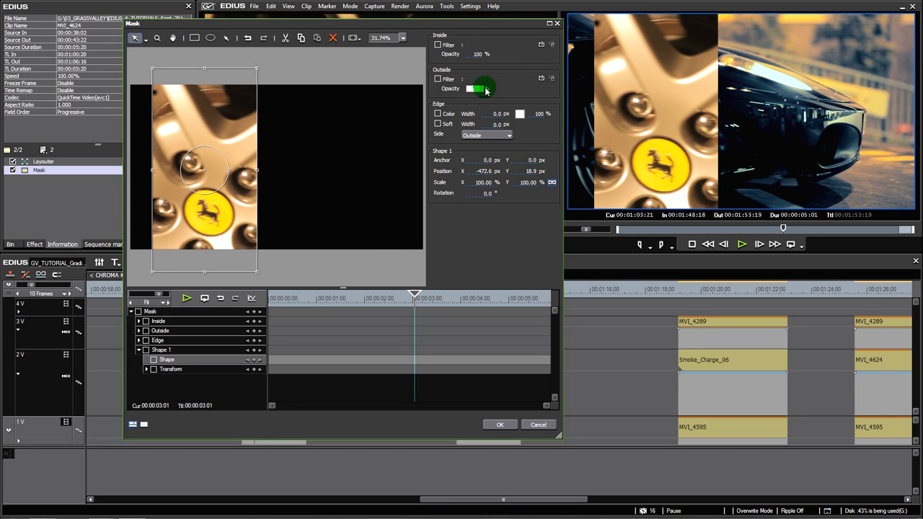
pyautogui.click(497, 425)
# Scrub through the masked MVI_4624 over MVI_4595 between 00:01:04:04 and 00:01:03:18 to examine the transparent area
pyautogui.click(259, 295)
pyautogui.moveTo(260, 295); pyautogui.dragTo(263, 315)
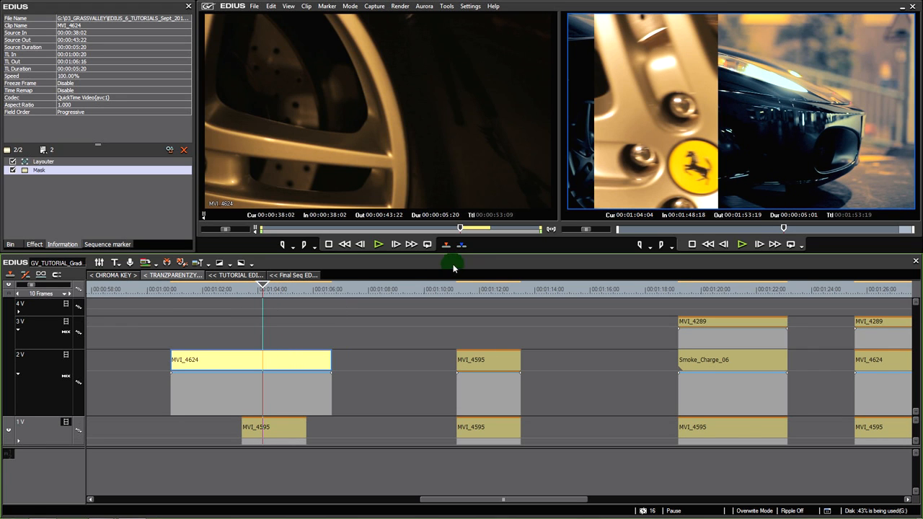
pyautogui.click(266, 290)
pyautogui.moveTo(258, 296)
pyautogui.mouseDown()
pyautogui.moveTo(282, 294)
pyautogui.moveTo(260, 294)
pyautogui.mouseUp()
pyautogui.click(269, 368)
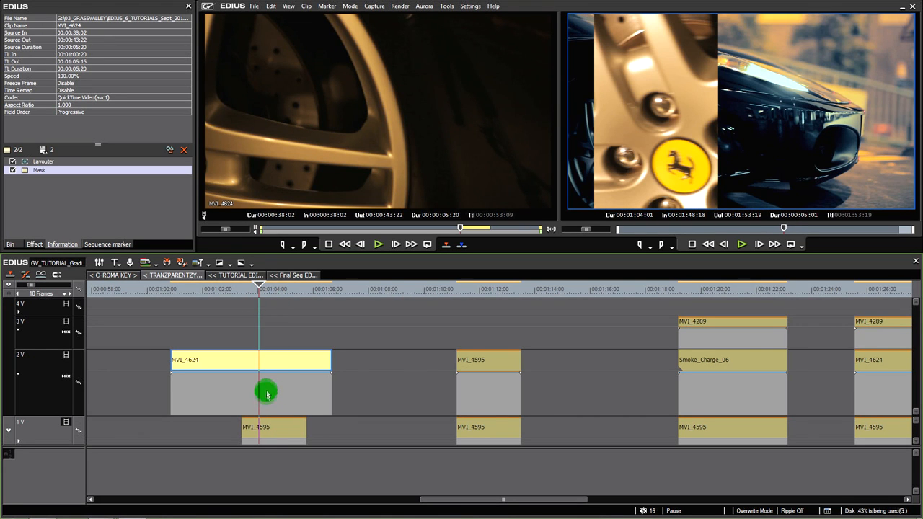
pyautogui.moveTo(253, 296); pyautogui.dragTo(252, 315)
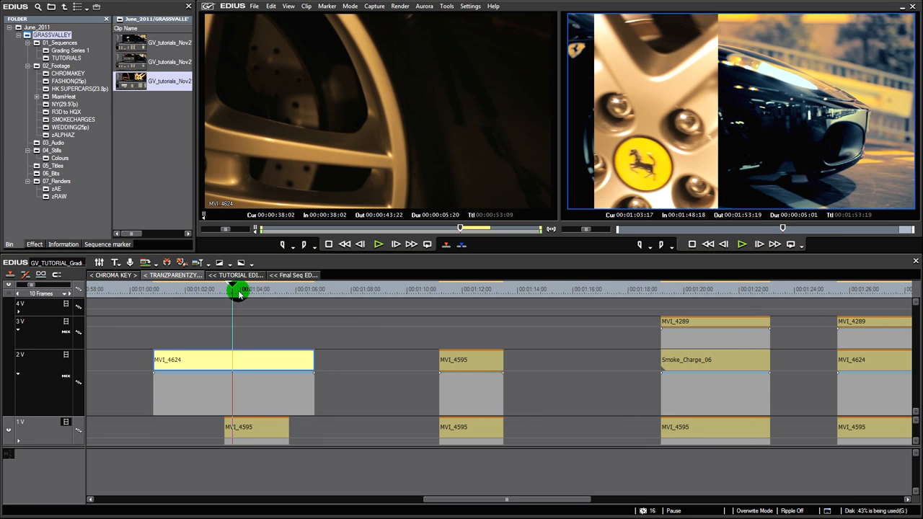
pyautogui.moveTo(239, 293); pyautogui.dragTo(235, 292)
pyautogui.click(239, 389)
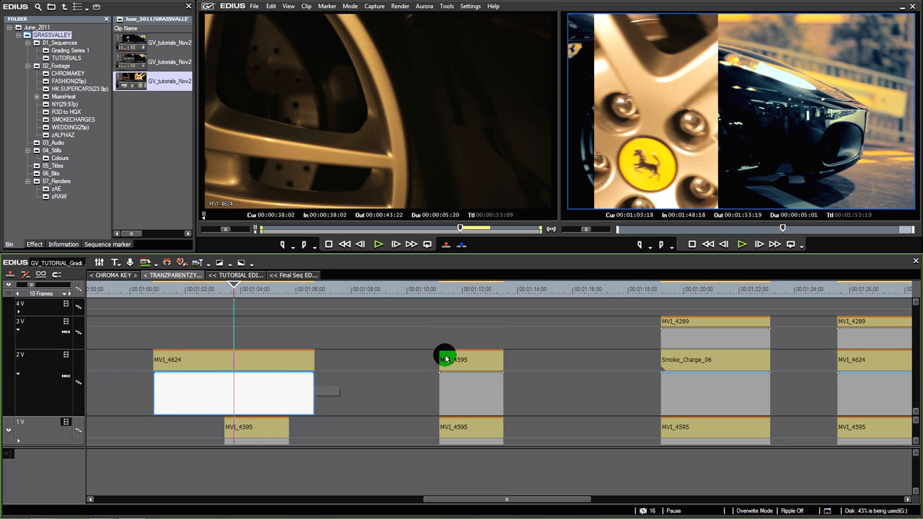
# Reopen the Mask filter of MVI_4624 on track 2V to review its inside and outside opacity settings
pyautogui.click(245, 352)
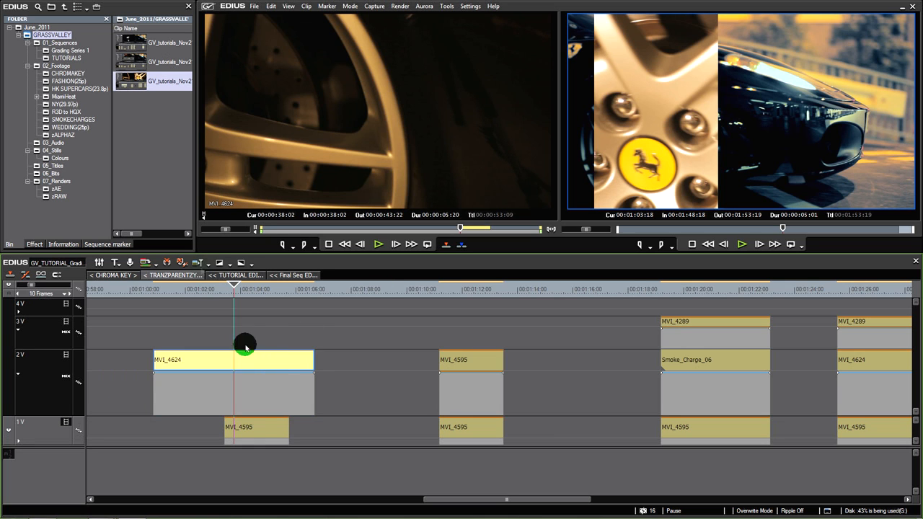
pyautogui.click(77, 244)
pyautogui.doubleClick(41, 171)
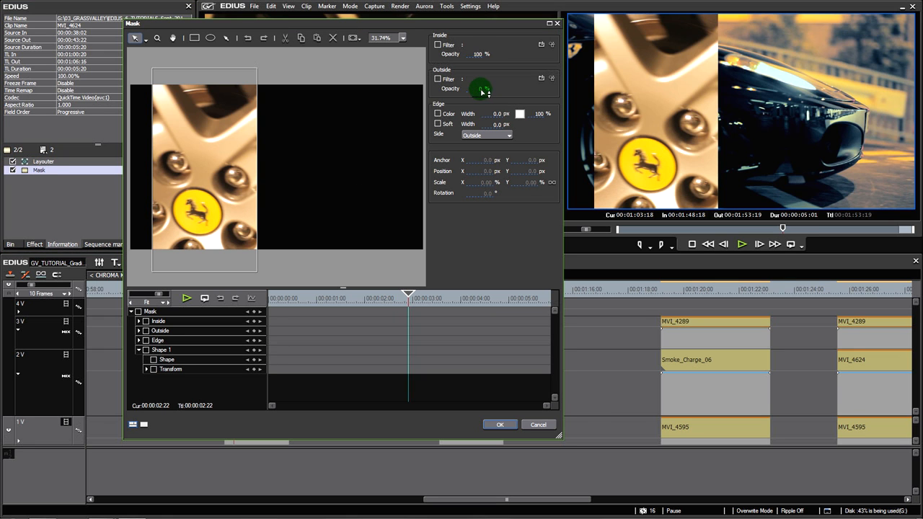
pyautogui.moveTo(481, 58)
pyautogui.mouseDown()
pyautogui.moveTo(474, 88)
pyautogui.moveTo(476, 46)
pyautogui.mouseUp()
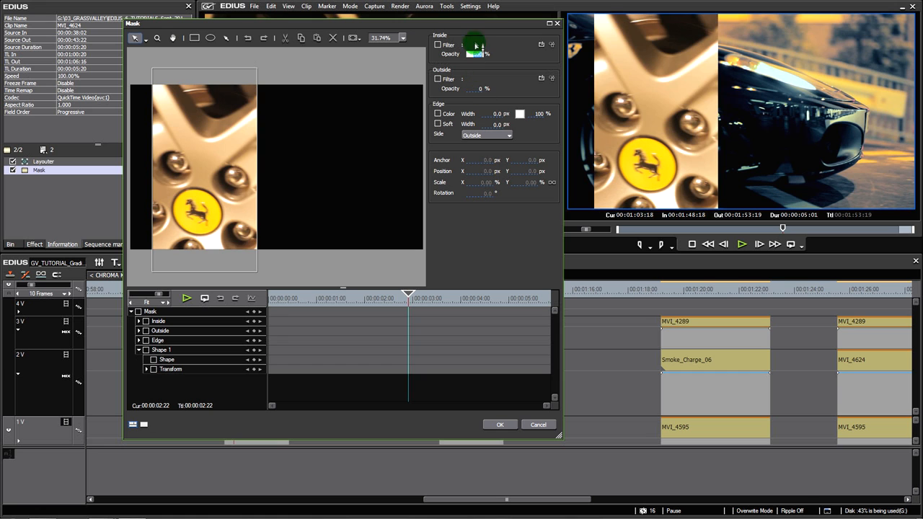
pyautogui.moveTo(483, 105); pyautogui.dragTo(485, 149)
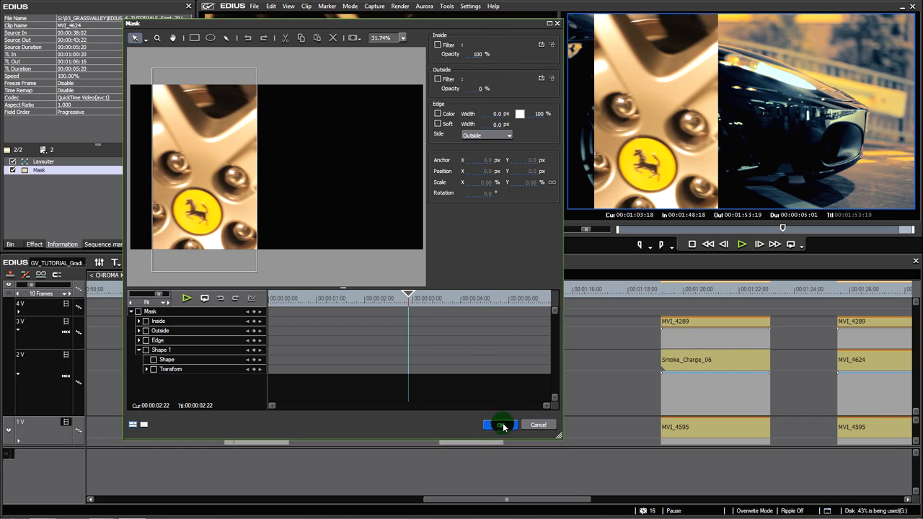
pyautogui.click(503, 426)
# Compare the effects on the clip part and the mixer part of MVI_4624 on track 2V
pyautogui.click(274, 387)
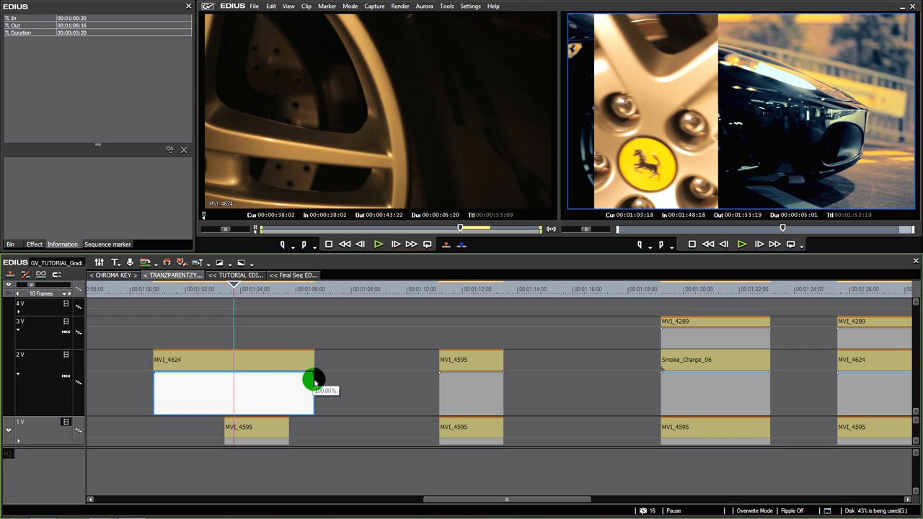
pyautogui.moveTo(317, 378)
pyautogui.mouseDown()
pyautogui.moveTo(322, 414)
pyautogui.moveTo(322, 360)
pyautogui.mouseUp()
pyautogui.click(260, 356)
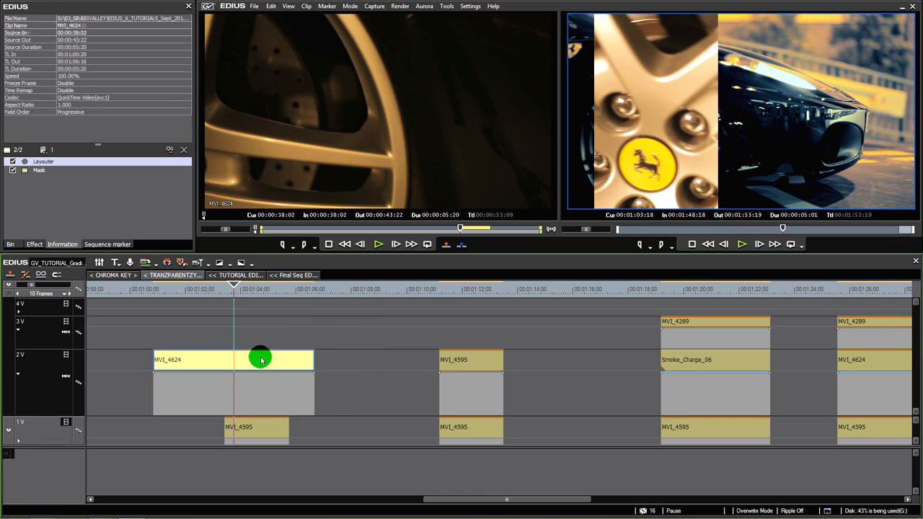
pyautogui.click(272, 393)
# Apply the Addition blend keyer to the mixer part of MVI_4624 on track 2V
pyautogui.click(72, 244)
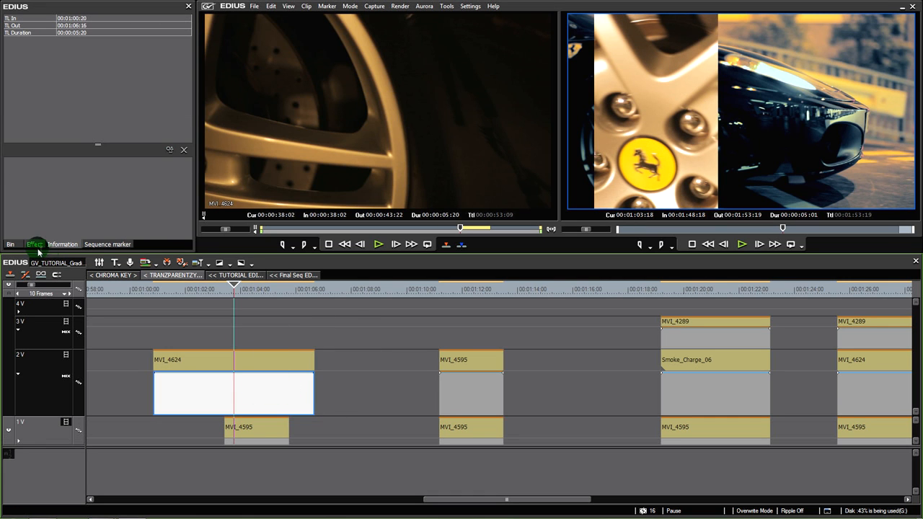
pyautogui.moveTo(190, 76); pyautogui.dragTo(187, 206)
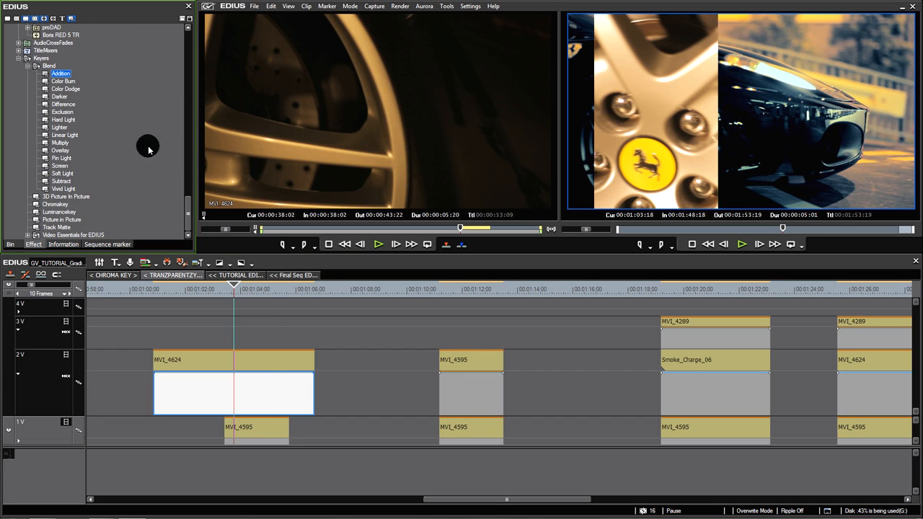
pyautogui.click(62, 74)
pyautogui.moveTo(223, 314); pyautogui.dragTo(240, 387)
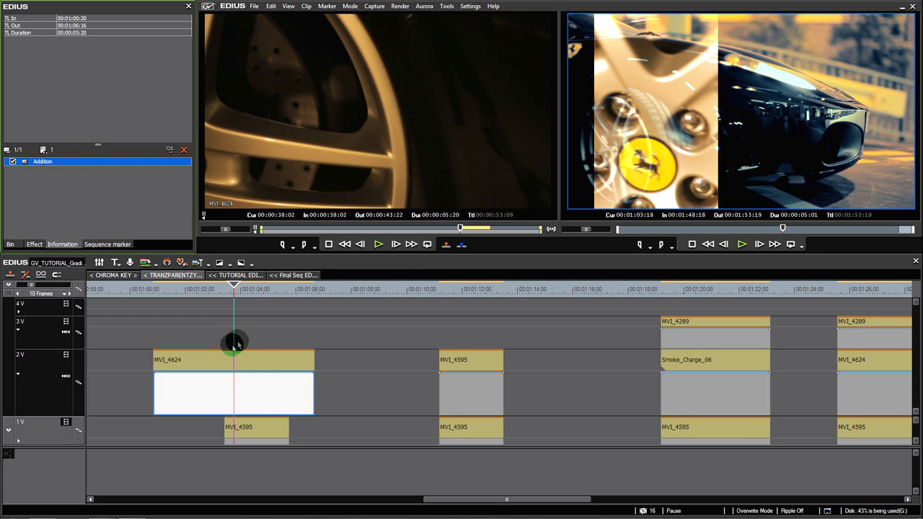
# Scrub through the Addition-blended MVI_4624 between 00:01:03:18 and 00:01:04:06 to examine how it mixes with MVI_4595
pyautogui.moveTo(233, 288); pyautogui.dragTo(244, 316)
pyautogui.click(241, 377)
pyautogui.click(45, 163)
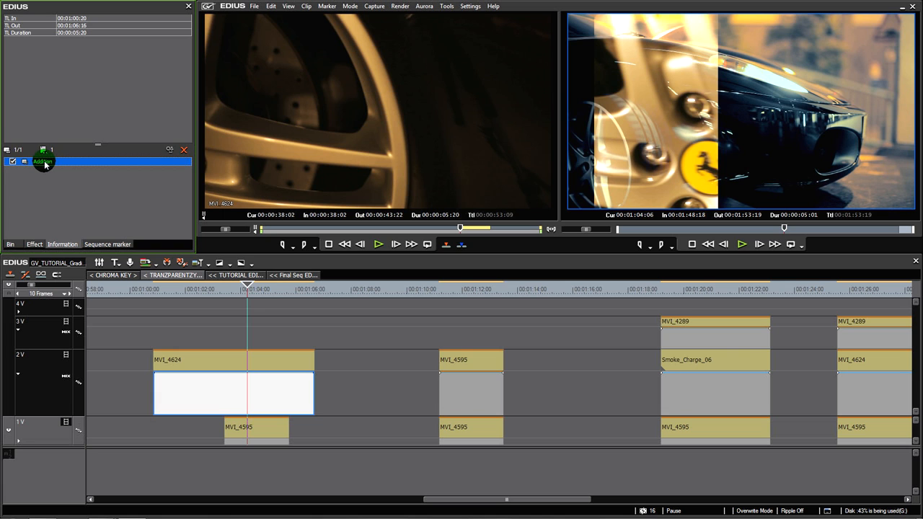
pyautogui.click(260, 293)
# Scrub through the stacked MVI_4595 clips around 00:01:11:21 and preview the moving mask strips in full screen
pyautogui.moveTo(260, 295); pyautogui.dragTo(459, 306)
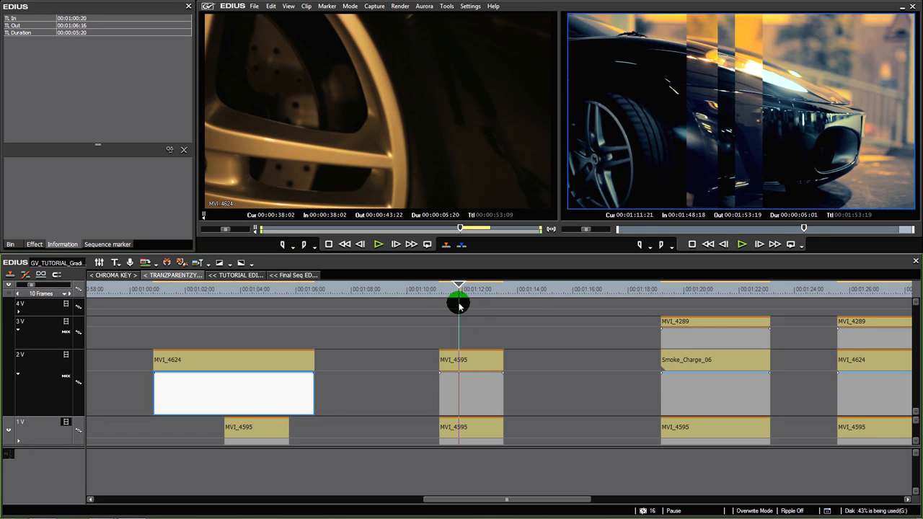
pyautogui.moveTo(241, 289)
pyautogui.mouseDown()
pyautogui.moveTo(255, 296)
pyautogui.moveTo(247, 292)
pyautogui.mouseUp()
pyautogui.moveTo(451, 292); pyautogui.dragTo(474, 298)
pyautogui.click(788, 89)
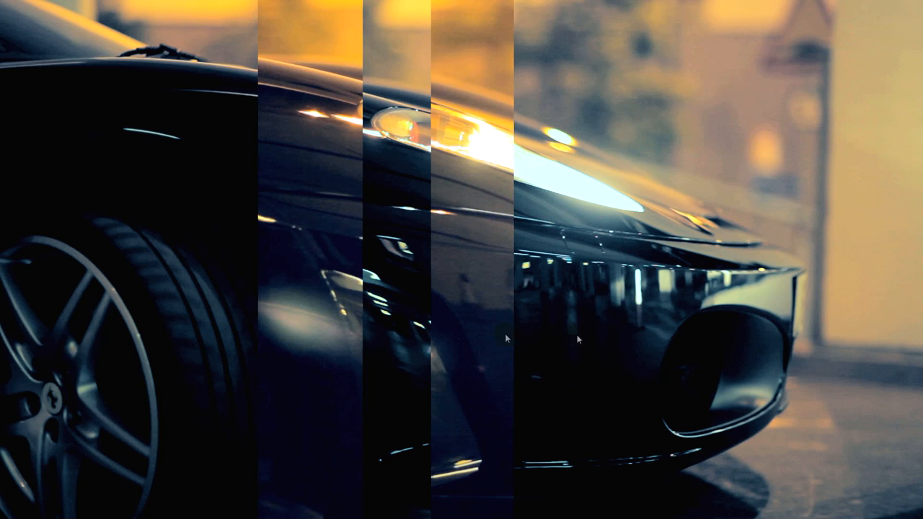
pyautogui.click(614, 289)
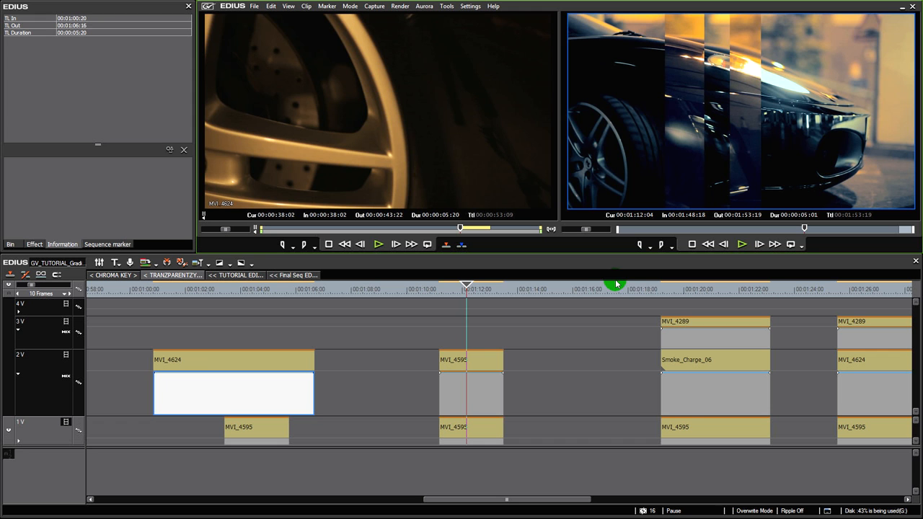
pyautogui.click(452, 295)
pyautogui.moveTo(451, 295); pyautogui.dragTo(466, 307)
# Replace the masked MVI_4595 on track 2V with a copy of the MVI_4595 directly below it on track 1V
pyautogui.click(479, 362)
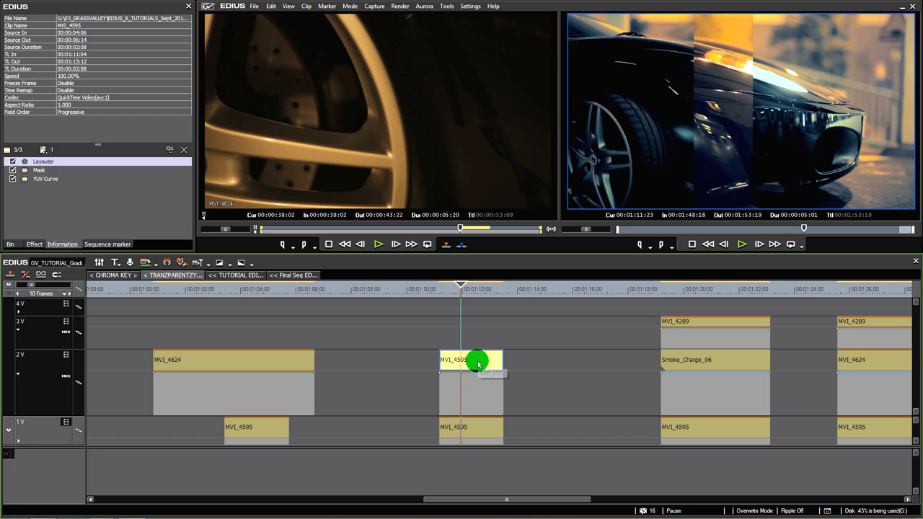
pyautogui.press('Delete')
pyautogui.click(474, 429)
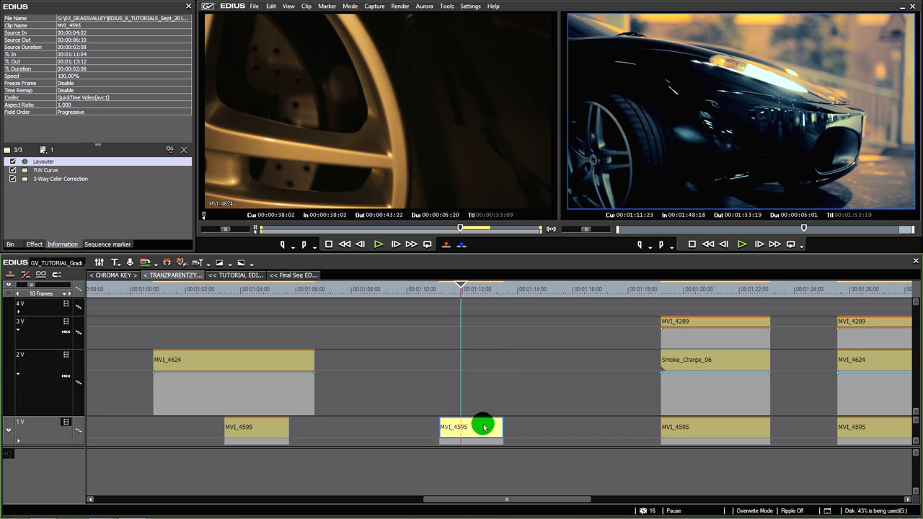
pyautogui.moveTo(481, 432); pyautogui.dragTo(482, 412)
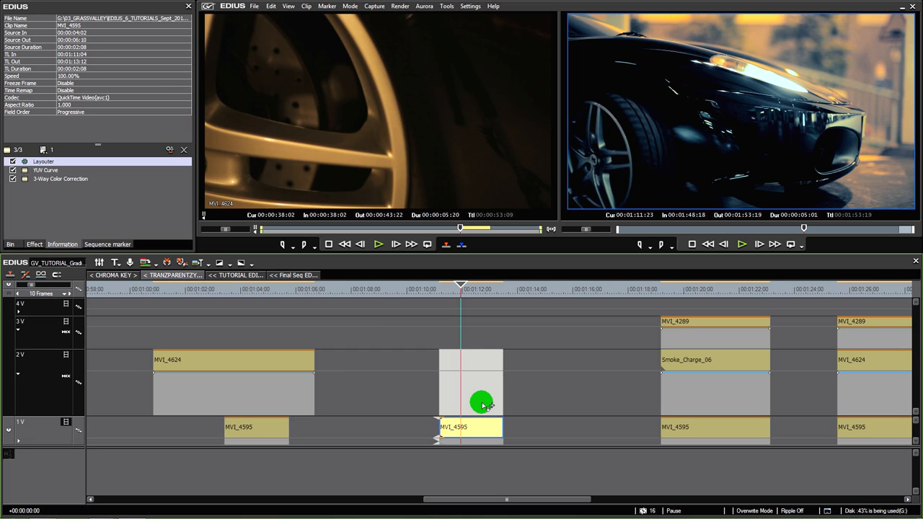
pyautogui.moveTo(483, 405); pyautogui.dragTo(483, 406)
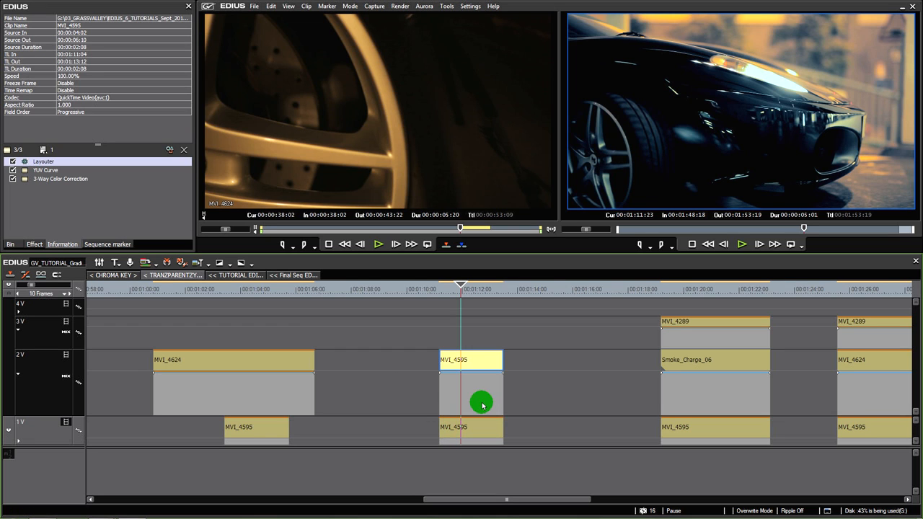
# Remove the YUV Curve and 3-Way Color Correction filters from the copied MVI_4595 on track 2V
pyautogui.moveTo(65, 206); pyautogui.dragTo(51, 172)
pyautogui.click(478, 364)
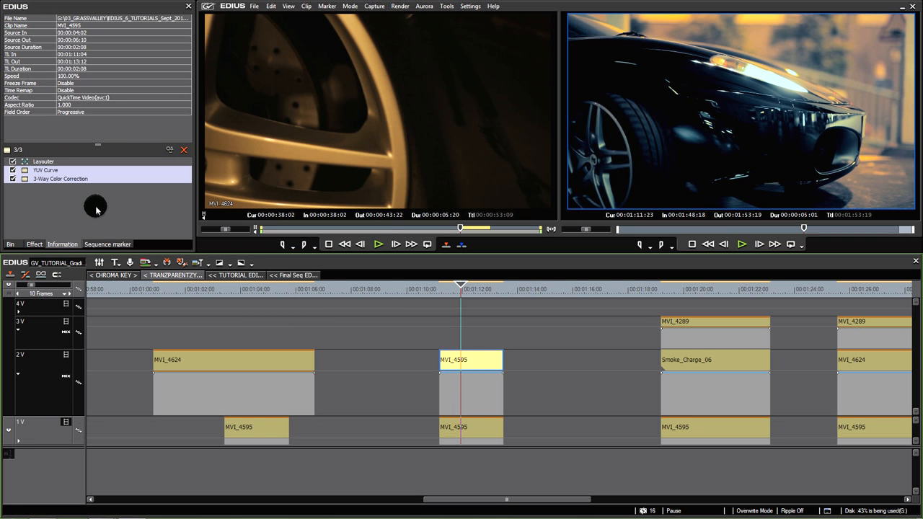
pyautogui.moveTo(96, 206); pyautogui.dragTo(54, 171)
pyautogui.press('Delete')
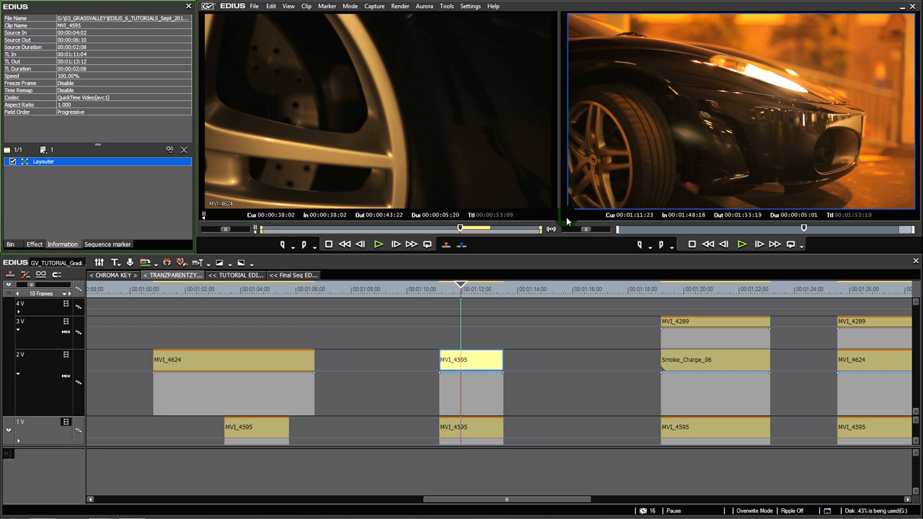
# Move the playhead to 00:01:11:19 and apply the Mask filter to the ungraded MVI_4595 on track 2V
pyautogui.click(482, 370)
pyautogui.moveTo(469, 290)
pyautogui.mouseDown()
pyautogui.moveTo(481, 289)
pyautogui.moveTo(457, 290)
pyautogui.mouseUp()
pyautogui.click(467, 425)
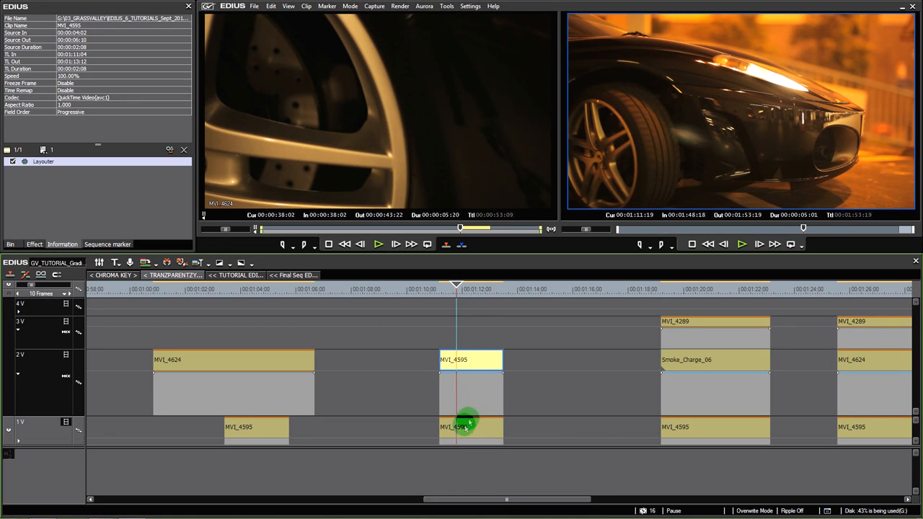
pyautogui.click(466, 361)
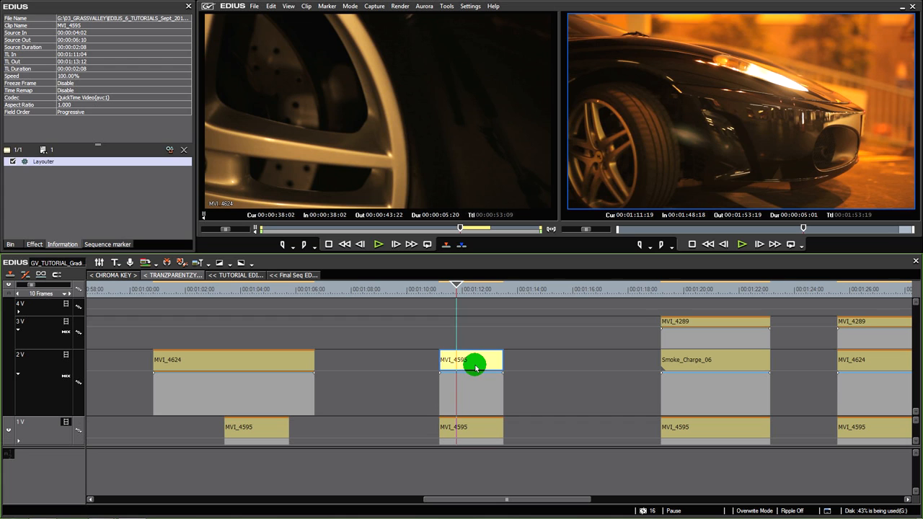
pyautogui.click(34, 244)
pyautogui.moveTo(188, 215); pyautogui.dragTo(182, 63)
pyautogui.moveTo(53, 170); pyautogui.dragTo(481, 363)
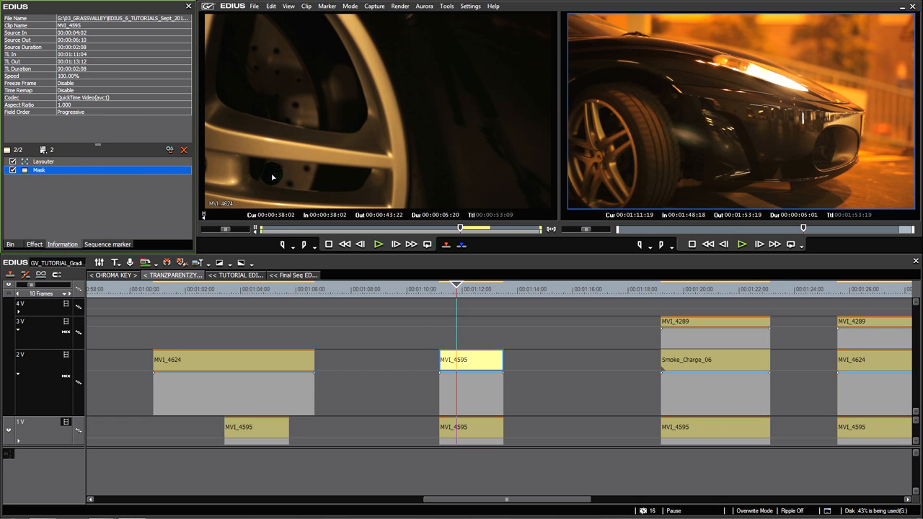
# In the Mask filter of MVI_4595, draw a tall narrow rectangle over the front wheel, centred at about X -638, Y 34.7 px
pyautogui.doubleClick(45, 173)
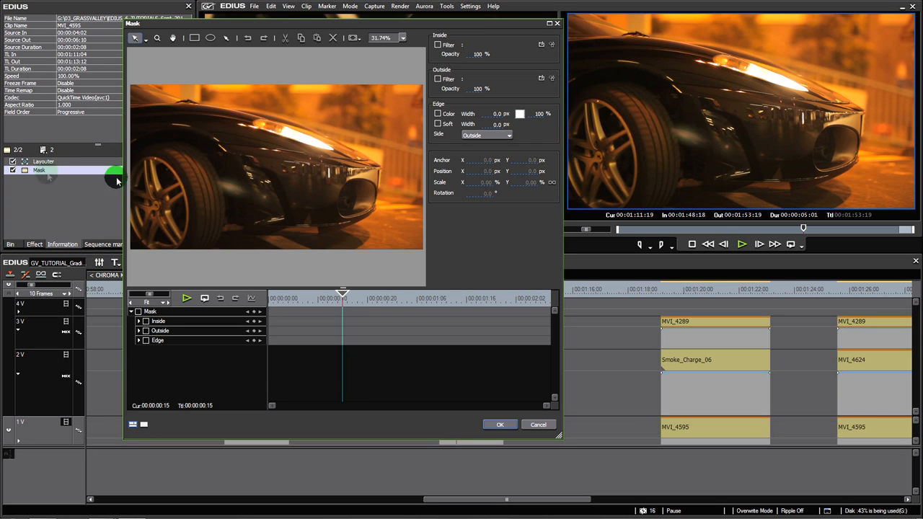
pyautogui.click(193, 38)
pyautogui.moveTo(169, 63)
pyautogui.mouseDown()
pyautogui.moveTo(206, 115)
pyautogui.moveTo(216, 264)
pyautogui.moveTo(195, 280)
pyautogui.mouseUp()
pyautogui.click(189, 130)
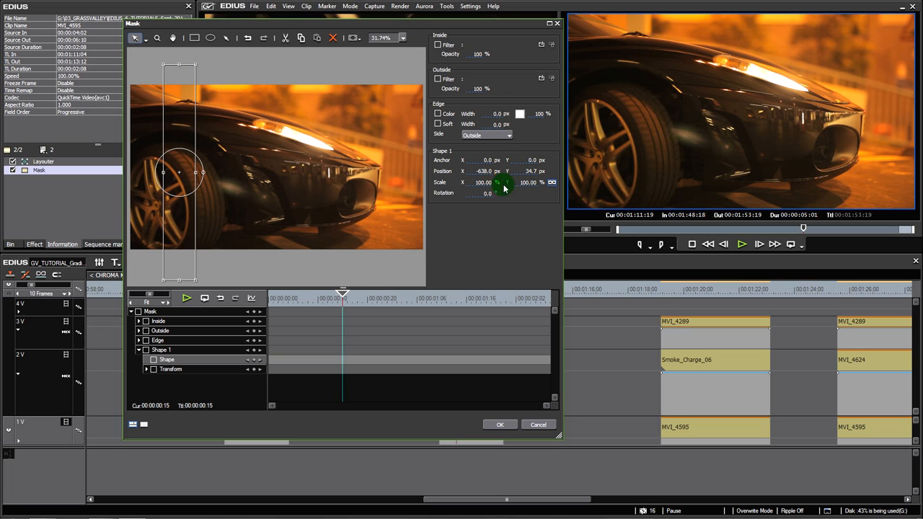
# Scale the mask rectangle to about 99.55%, unlink its X and Y scale, and narrow X to about 40.3%
pyautogui.click(552, 183)
pyautogui.click(542, 186)
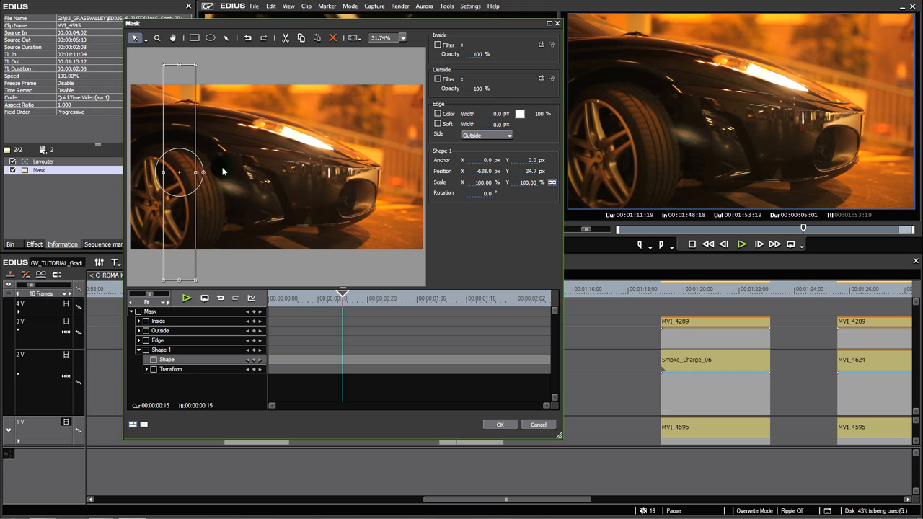
pyautogui.moveTo(196, 174)
pyautogui.mouseDown()
pyautogui.moveTo(221, 175)
pyautogui.moveTo(204, 175)
pyautogui.mouseUp()
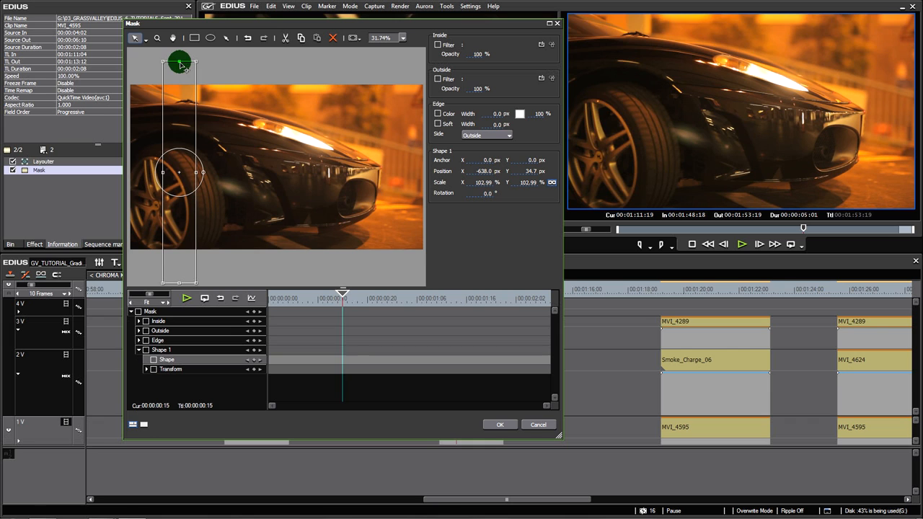
pyautogui.moveTo(180, 65)
pyautogui.mouseDown()
pyautogui.moveTo(180, 108)
pyautogui.moveTo(174, 66)
pyautogui.mouseUp()
pyautogui.click(491, 160)
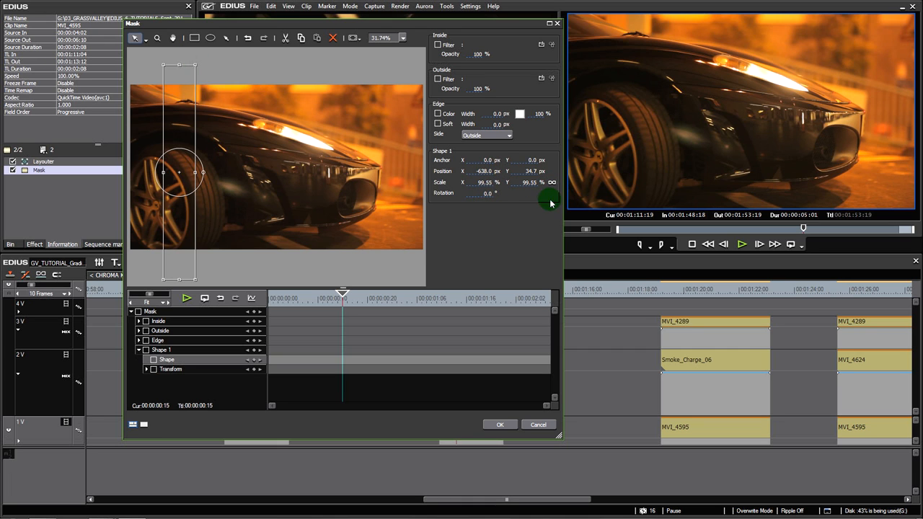
pyautogui.moveTo(195, 173)
pyautogui.mouseDown()
pyautogui.moveTo(268, 179)
pyautogui.moveTo(186, 180)
pyautogui.mouseUp()
# Go to the first frame in the Mask timeline and widen the rectangle to an X scale of about 97%
pyautogui.click(322, 304)
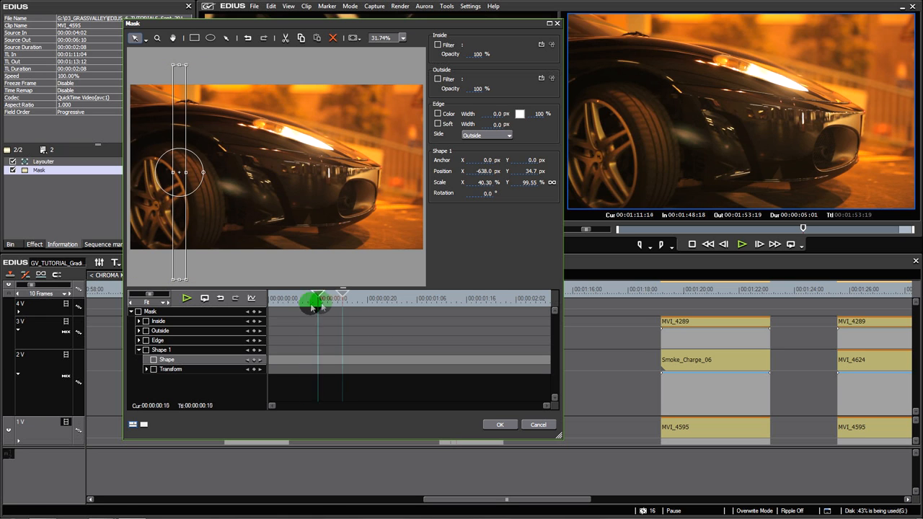
pyautogui.moveTo(323, 304); pyautogui.dragTo(274, 304)
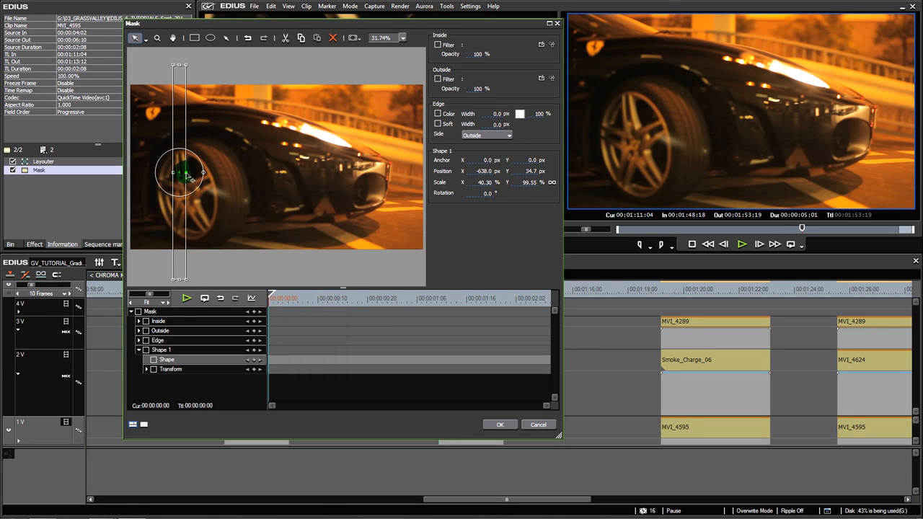
pyautogui.moveTo(187, 175); pyautogui.dragTo(207, 181)
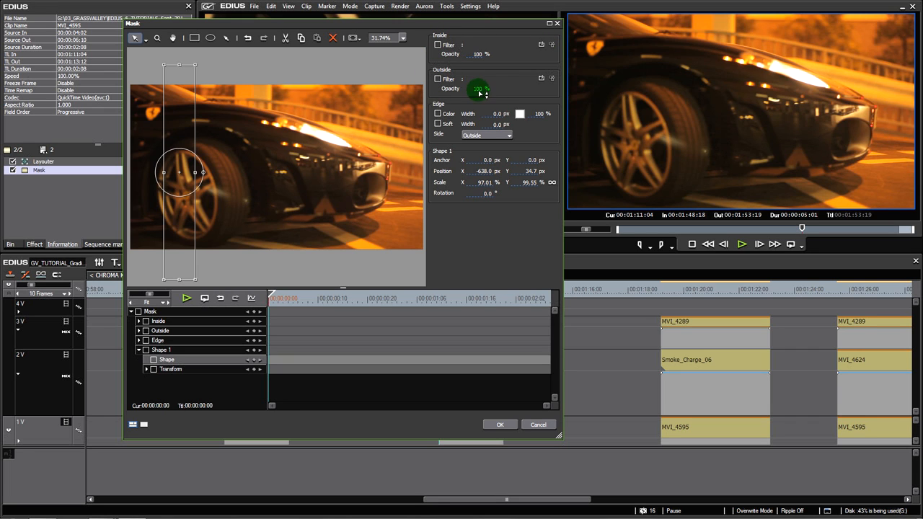
# Set the opacity outside the mask to 0% and move the rectangle across to about X -234.7 px
pyautogui.click(447, 80)
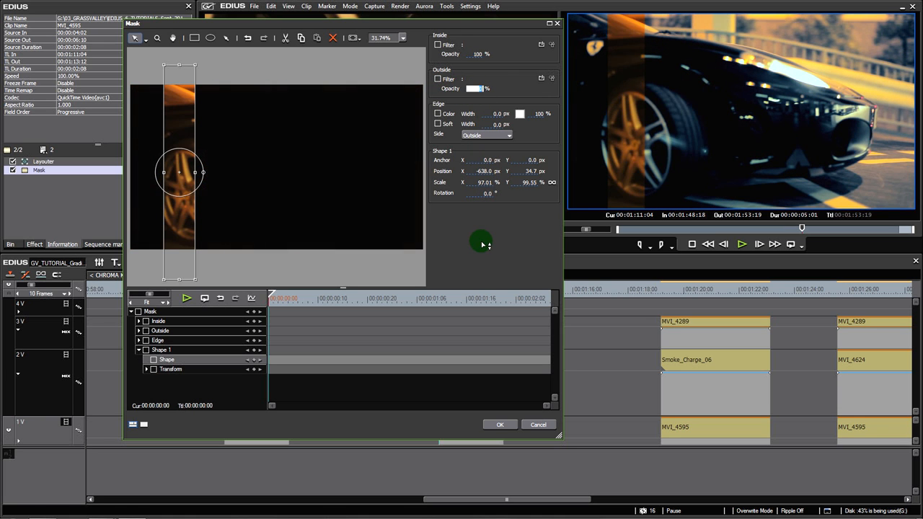
pyautogui.moveTo(202, 166); pyautogui.dragTo(264, 166)
pyautogui.click(331, 166)
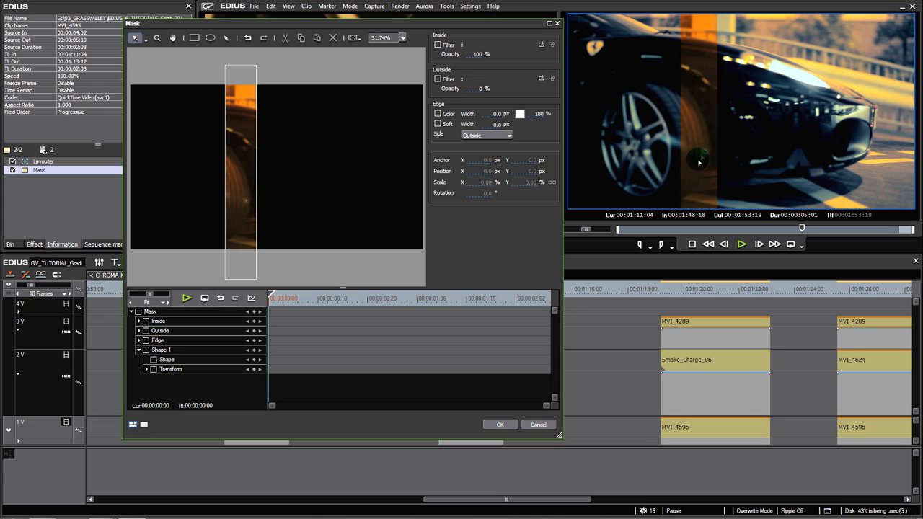
pyautogui.click(238, 121)
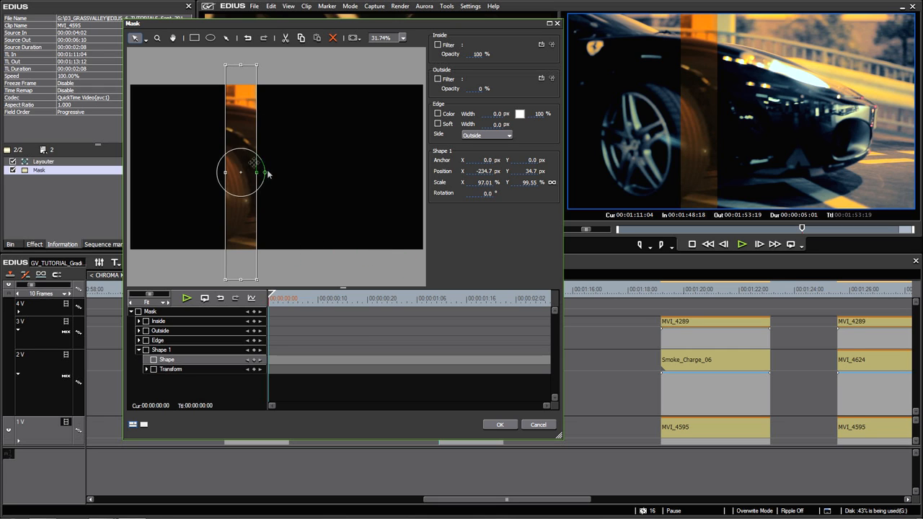
# Zoom the mask preview out to 25% and move the rectangle past the frame's left edge, to about X -1102.7, Y 46.7 px
pyautogui.click(401, 46)
pyautogui.click(398, 40)
pyautogui.click(398, 40)
pyautogui.click(382, 101)
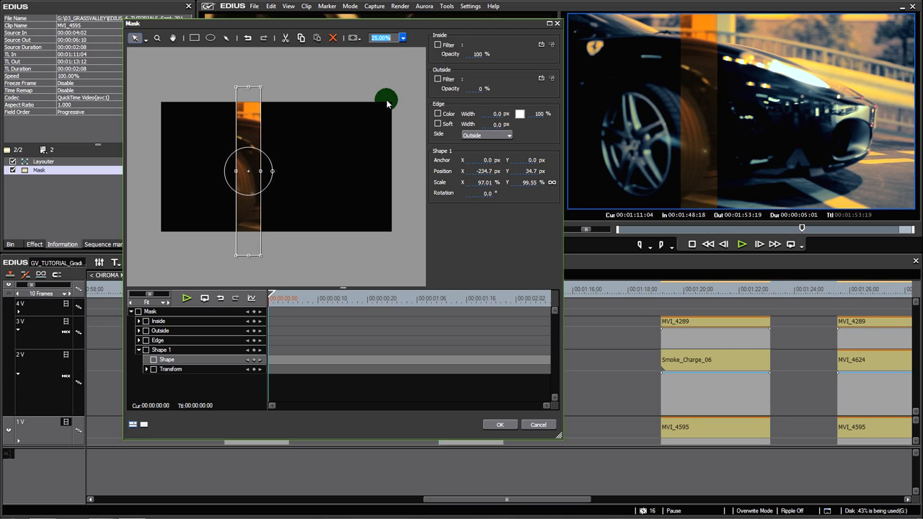
pyautogui.click(303, 257)
pyautogui.moveTo(251, 215); pyautogui.dragTo(146, 212)
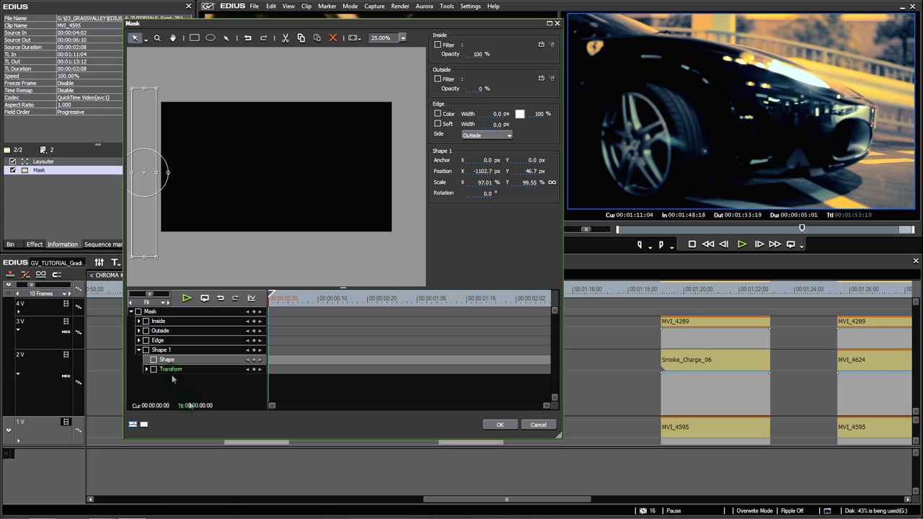
# Enable keyframing for Shape 1 at the first frame and, at 00:00:02:05, move it past the frame's right edge to about X 1109.3, Y 78.7 px
pyautogui.click(254, 350)
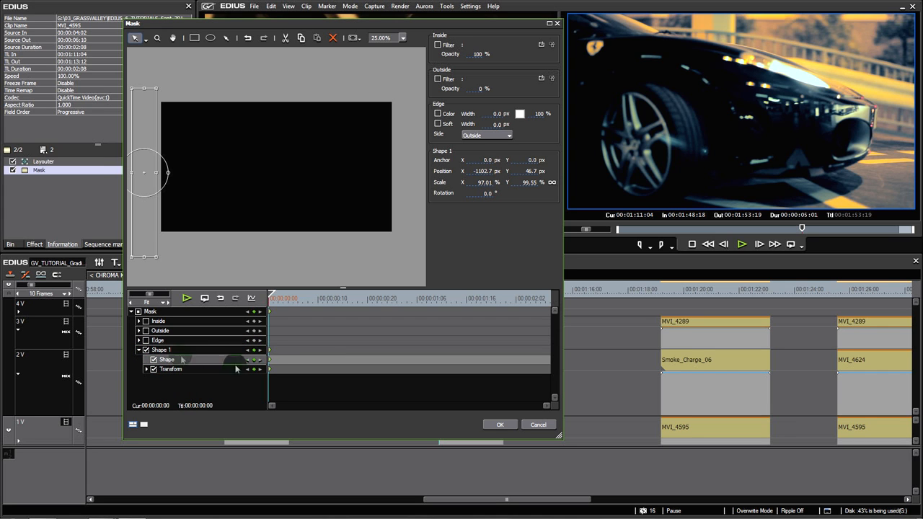
pyautogui.moveTo(302, 298); pyautogui.dragTo(531, 315)
pyautogui.moveTo(148, 209); pyautogui.dragTo(409, 219)
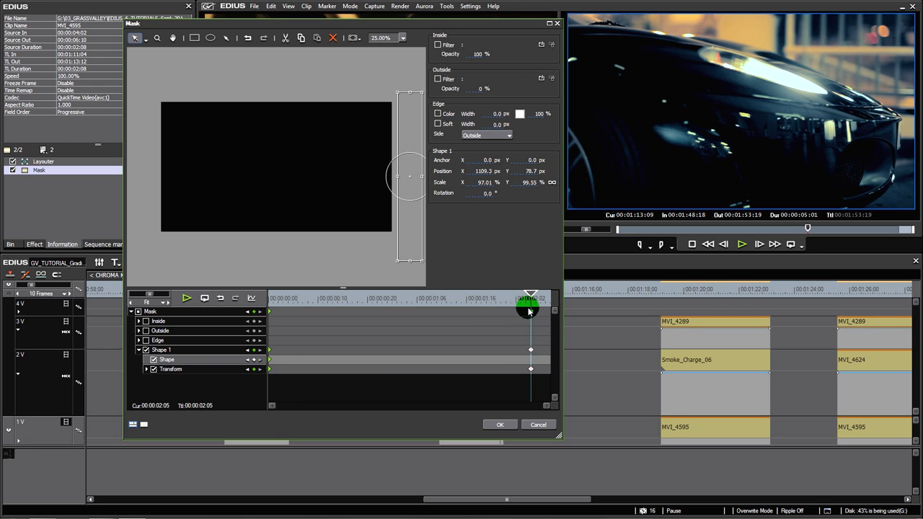
# Keyframe Shape 1's X scale at about 25% at 00:00:00:14 and 213% at 00:00:01:07, and narrow it again between there and the final keyframe
pyautogui.moveTo(519, 304); pyautogui.dragTo(337, 336)
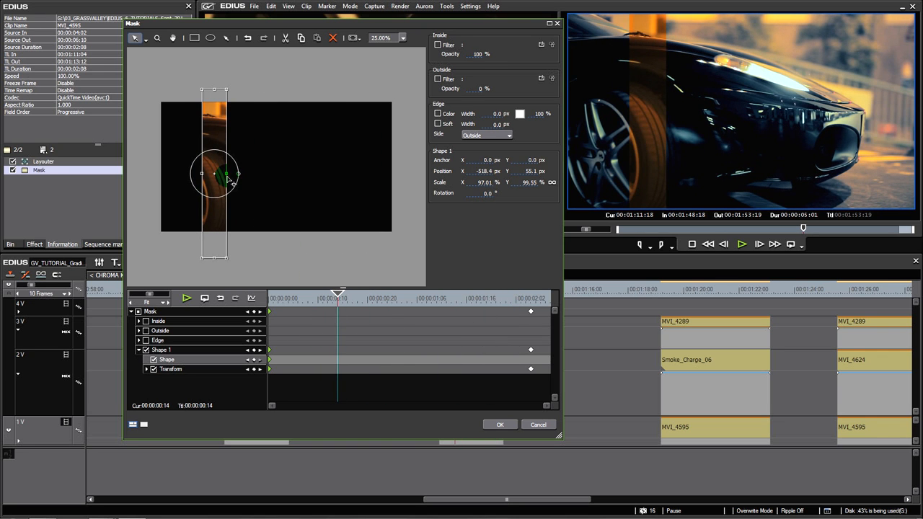
pyautogui.moveTo(228, 178); pyautogui.dragTo(218, 179)
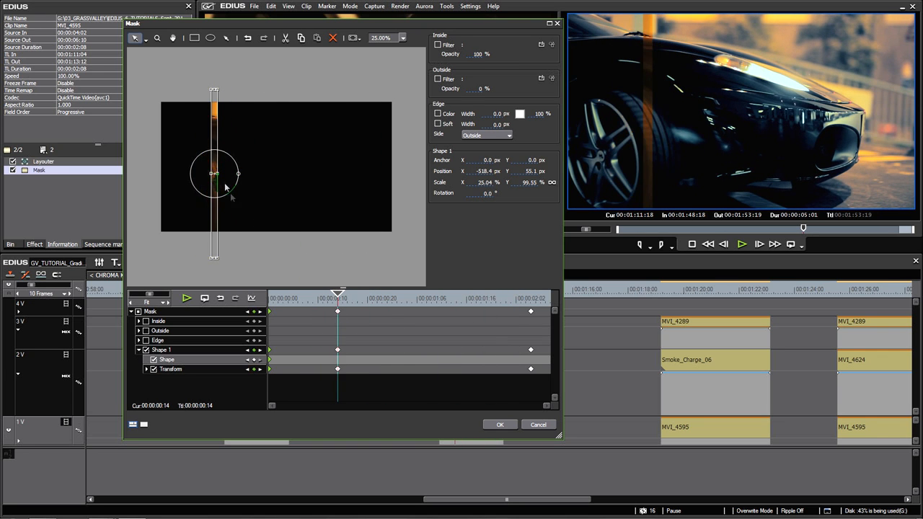
pyautogui.click(423, 304)
pyautogui.moveTo(308, 180); pyautogui.dragTo(331, 179)
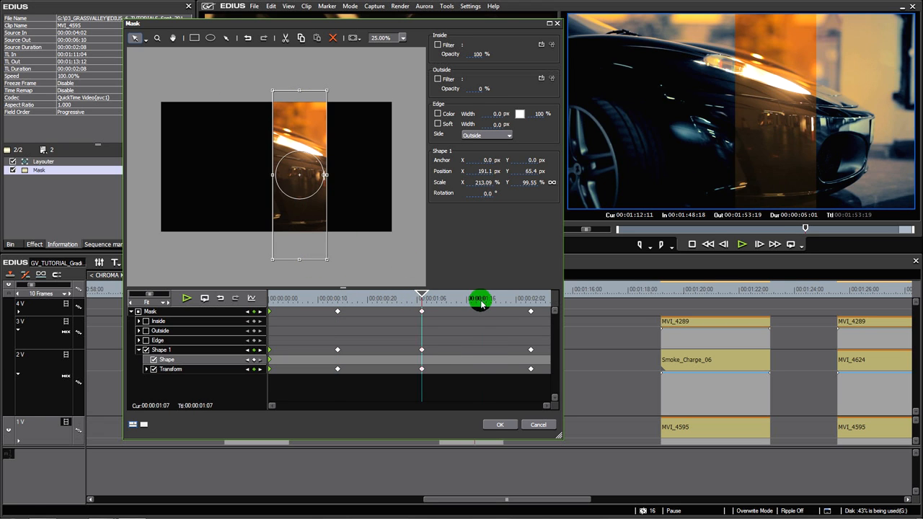
pyautogui.click(482, 303)
pyautogui.moveTo(387, 179); pyautogui.dragTo(366, 180)
# Play the mask animation from its first frame and apply the Mask settings
pyautogui.moveTo(469, 300); pyautogui.dragTo(215, 324)
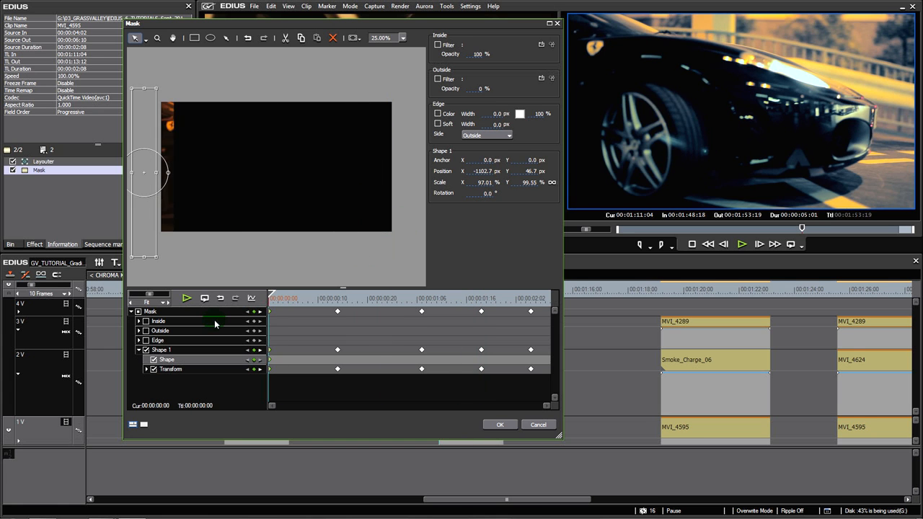
pyautogui.press('space')
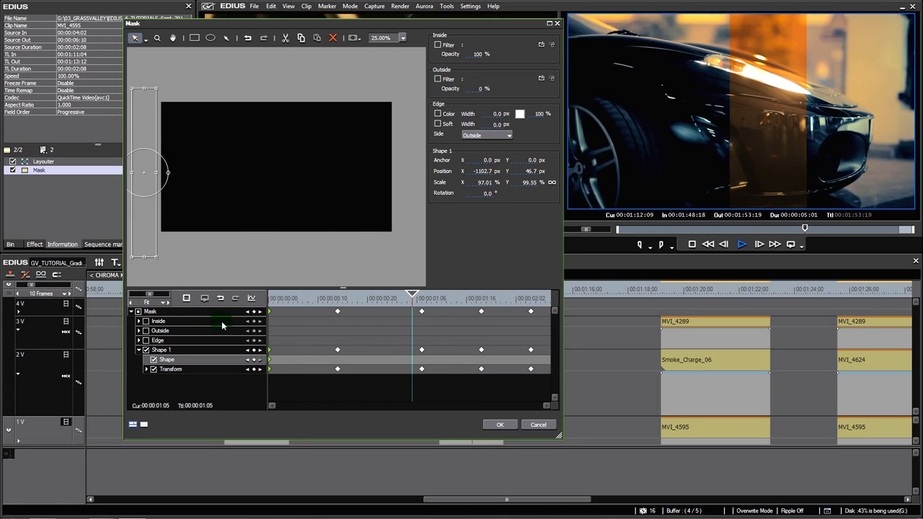
pyautogui.moveTo(494, 306); pyautogui.dragTo(396, 314)
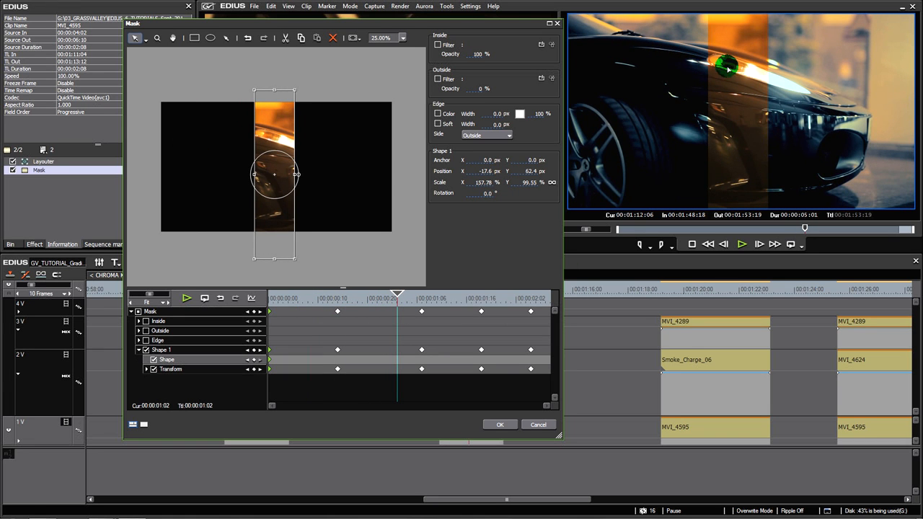
pyautogui.click(497, 426)
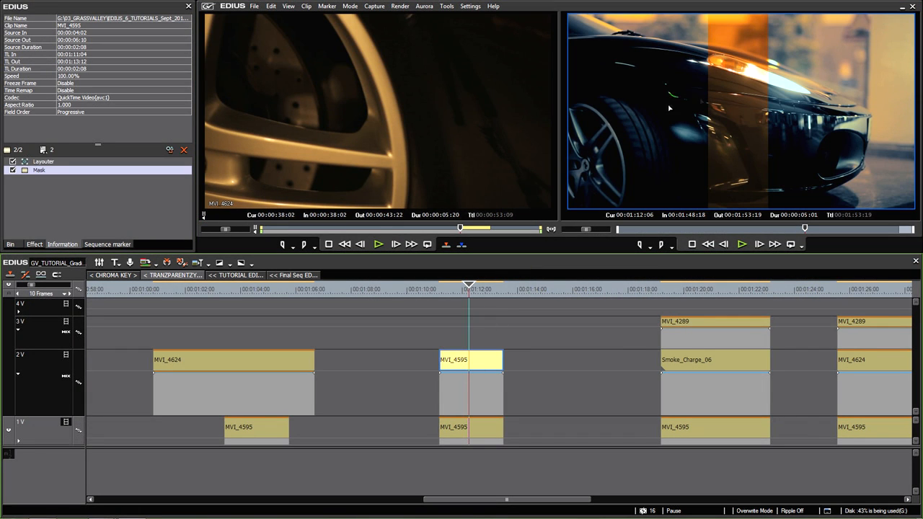
# In the upper MVI_4595 clip's Layouter, enlarge the image to a stretch of about 107.35% and apply it
pyautogui.doubleClick(42, 163)
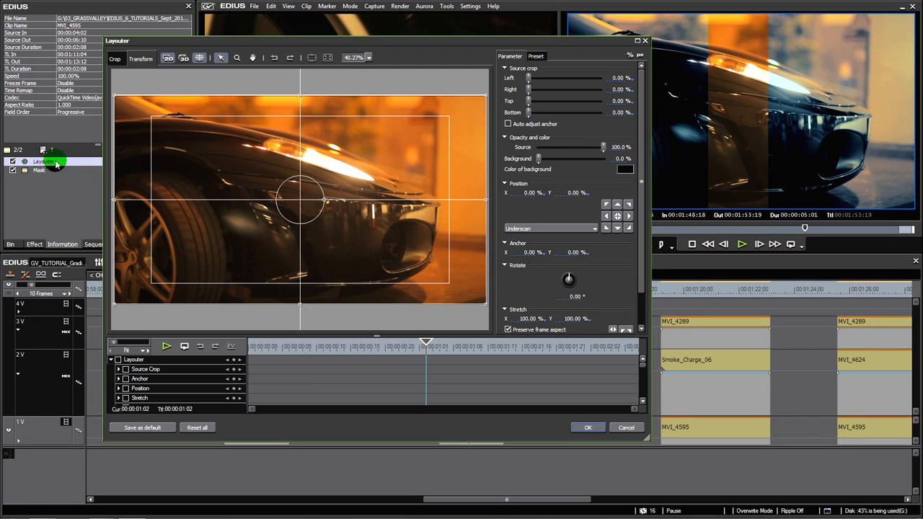
pyautogui.moveTo(488, 91); pyautogui.dragTo(499, 85)
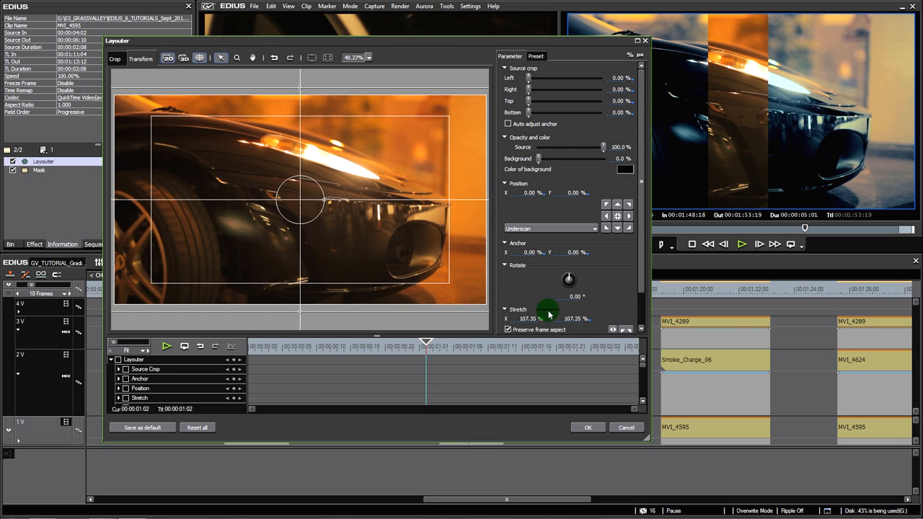
pyautogui.click(585, 427)
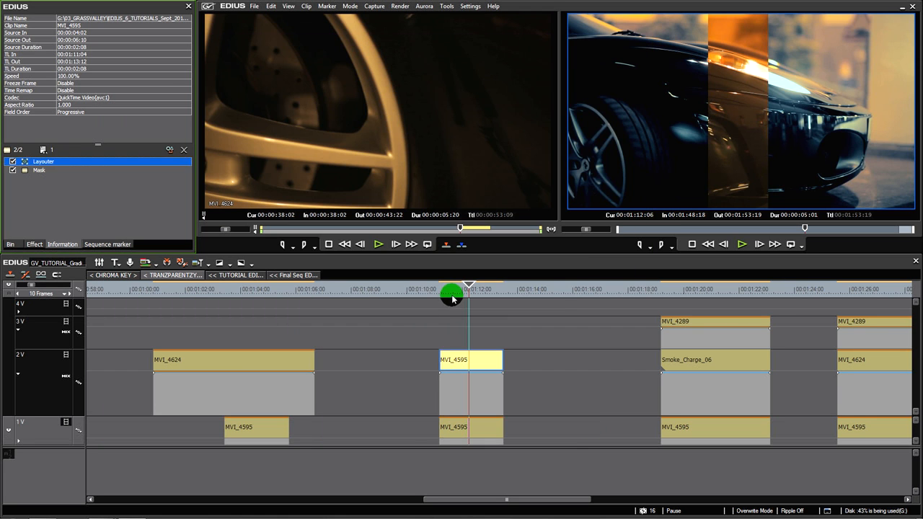
# Play and scrub the stacked MVI_4595 clips from their start to examine the enlarged strip effect
pyautogui.moveTo(452, 293); pyautogui.dragTo(441, 294)
pyautogui.press('space')
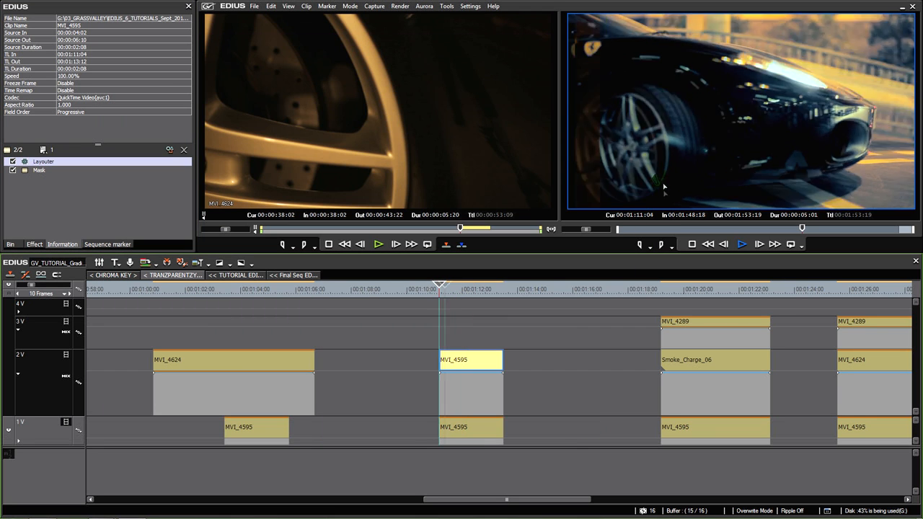
pyautogui.moveTo(493, 287); pyautogui.dragTo(470, 306)
# Shift the MVI_4595 clip on track 2V two frames earlier so that it starts at 00:01:11:02
pyautogui.click(442, 292)
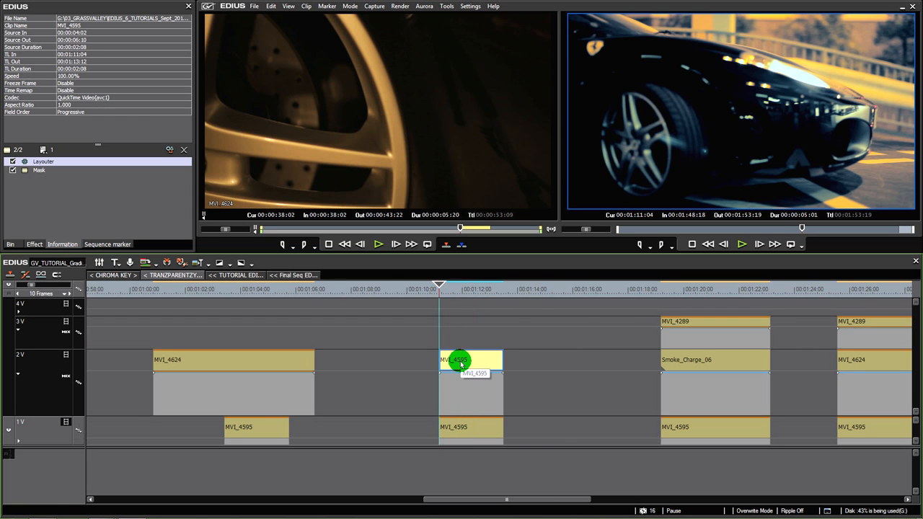
pyautogui.scroll(2, 461, 363)
pyautogui.press('Left')
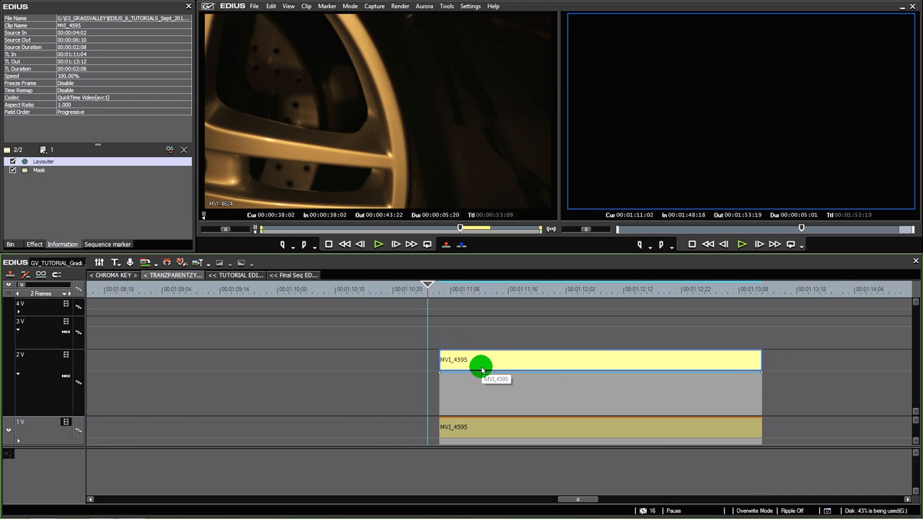
pyautogui.moveTo(481, 370); pyautogui.dragTo(472, 369)
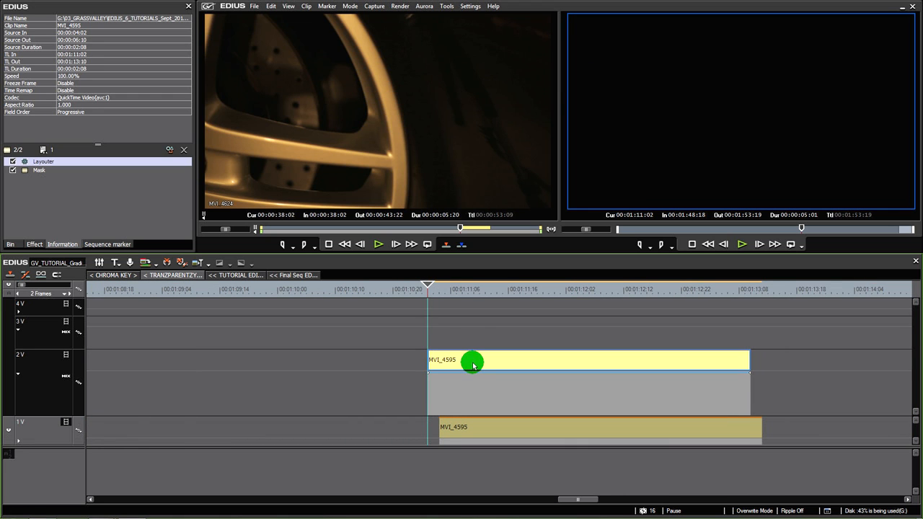
# Play and scrub through the offset MVI_4595 clips to review the time difference inside the strip
pyautogui.click(444, 290)
pyautogui.moveTo(447, 291); pyautogui.dragTo(439, 315)
pyautogui.press('space')
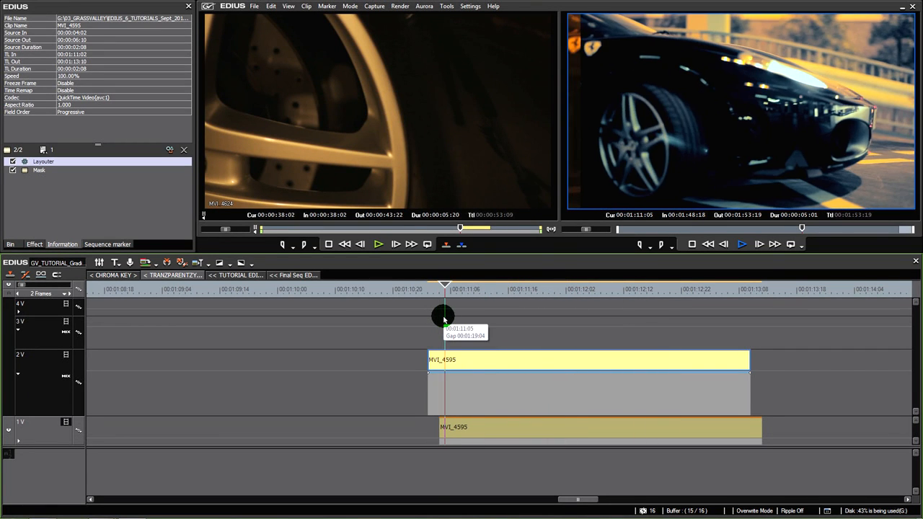
pyautogui.press('space')
pyautogui.moveTo(653, 290); pyautogui.dragTo(489, 299)
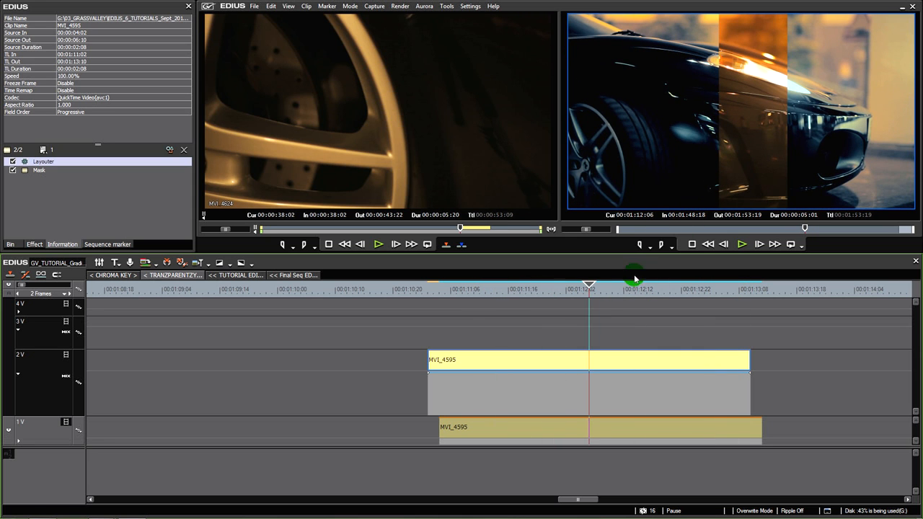
pyautogui.moveTo(581, 292); pyautogui.dragTo(583, 342)
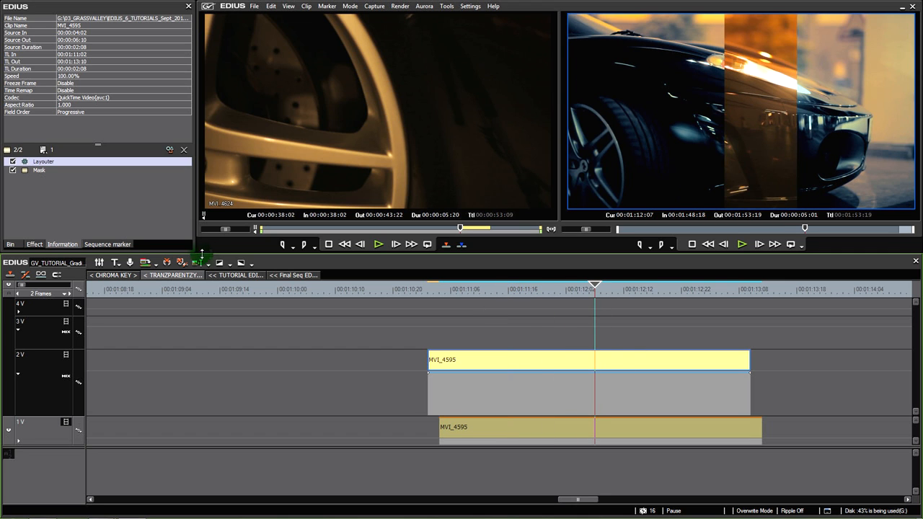
# Add the YUV Curve filter to the MVI_4595 clip on track 2V
pyautogui.click(38, 244)
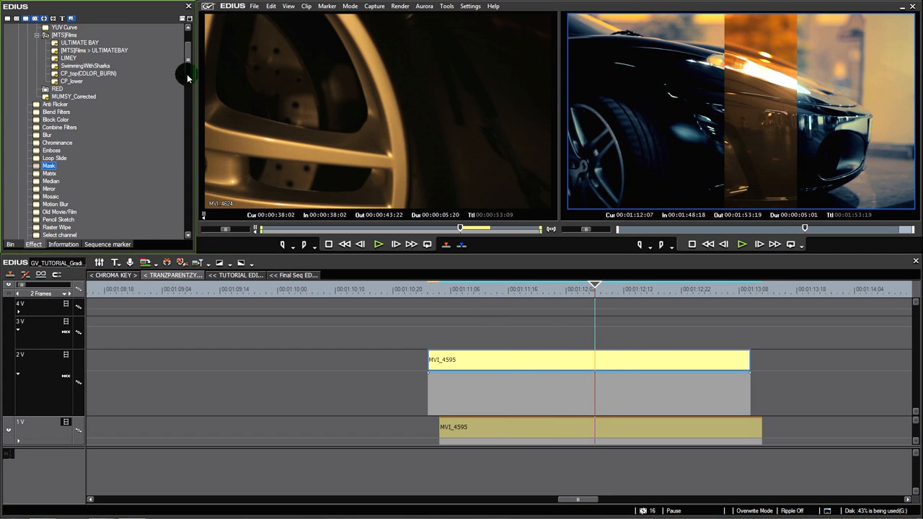
pyautogui.scroll(3, 187, 65)
pyautogui.moveTo(65, 89); pyautogui.dragTo(542, 362)
# Shape the YUV Curve filter's Y curve into a contrast S-curve with lowered shadows and raised highlights
pyautogui.doubleClick(79, 181)
pyautogui.moveTo(114, 251); pyautogui.dragTo(117, 255)
pyautogui.moveTo(177, 172); pyautogui.dragTo(171, 159)
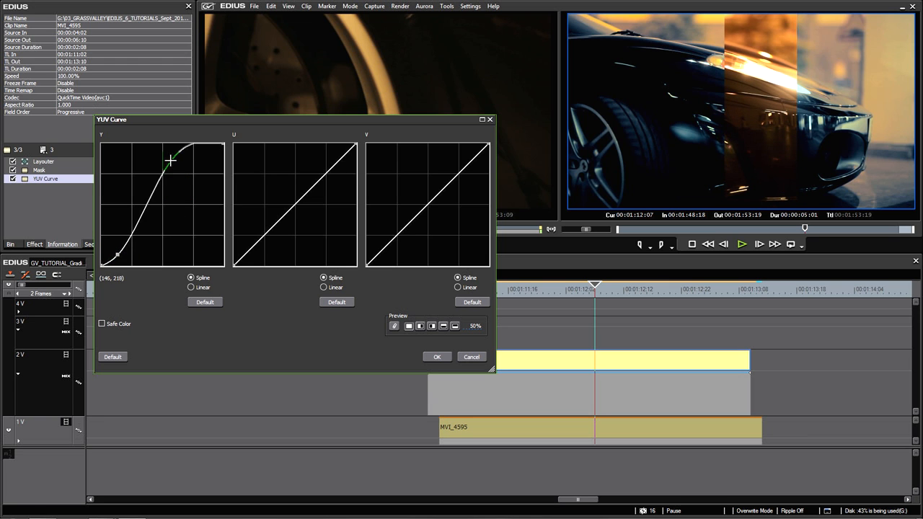
pyautogui.moveTo(114, 248); pyautogui.dragTo(116, 250)
pyautogui.moveTo(172, 162); pyautogui.dragTo(171, 155)
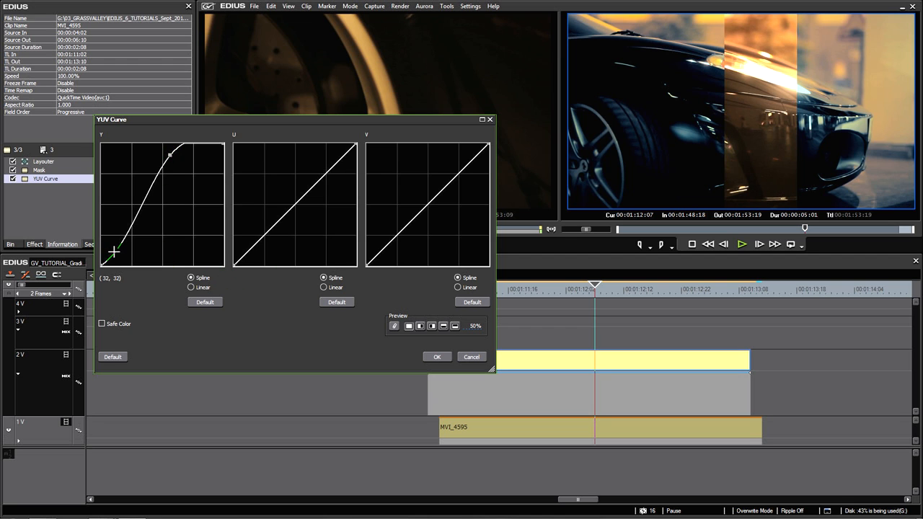
pyautogui.moveTo(113, 247); pyautogui.dragTo(116, 249)
# Lower the U curve and raise the V curve slightly in their lower parts, compare in the split preview at 83%, and apply the filter
pyautogui.moveTo(258, 238); pyautogui.dragTo(261, 244)
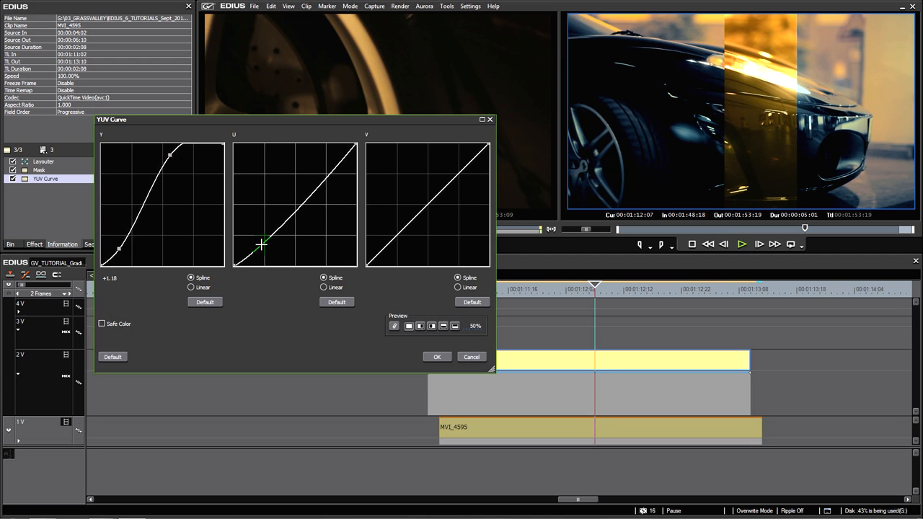
pyautogui.moveTo(394, 240); pyautogui.dragTo(391, 235)
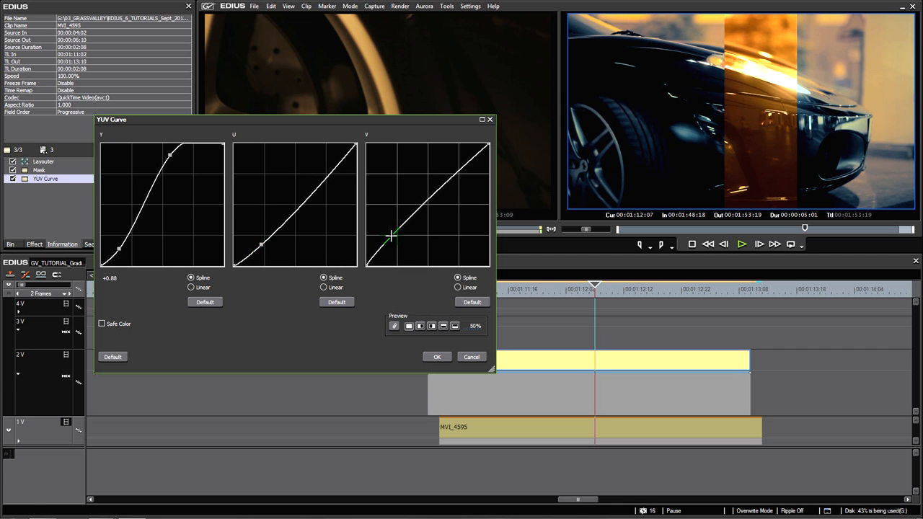
pyautogui.click(473, 326)
pyautogui.click(472, 357)
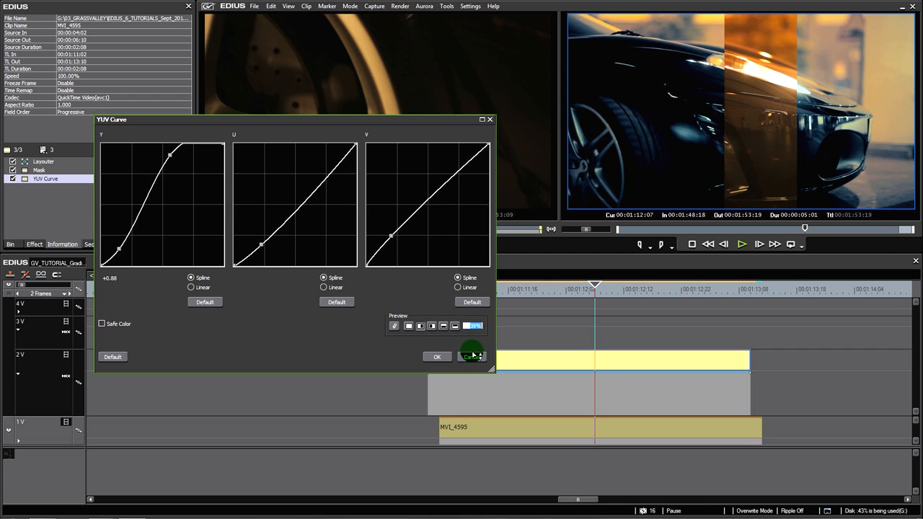
pyautogui.moveTo(461, 315); pyautogui.dragTo(445, 259)
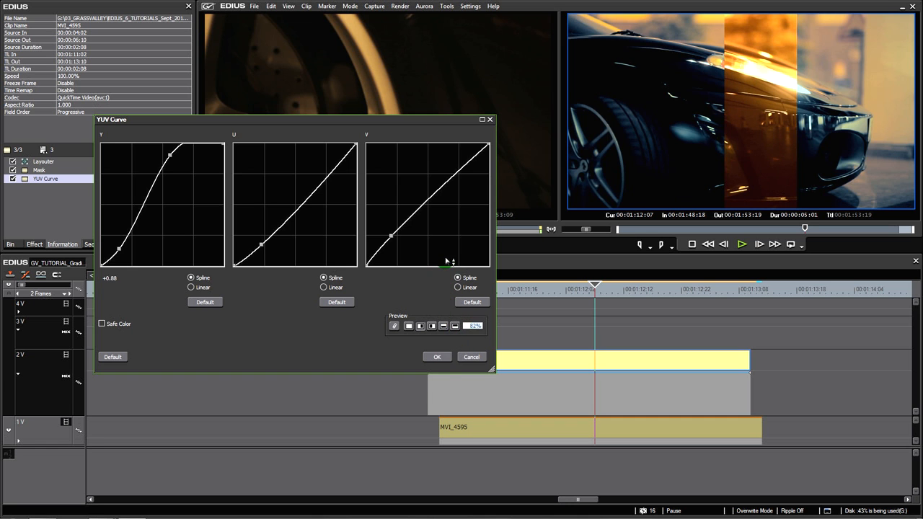
pyautogui.click(438, 355)
# Play and scrub through the clips to examine the color-corrected strip over the graded footage
pyautogui.moveTo(466, 289); pyautogui.dragTo(450, 300)
pyautogui.press('space')
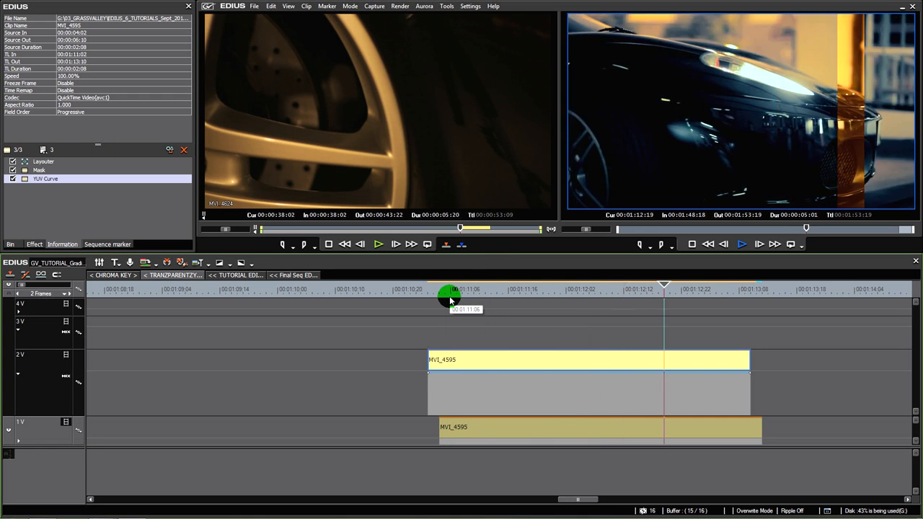
pyautogui.moveTo(616, 291); pyautogui.dragTo(548, 350)
# In the upper clip's Mask filter, draw a second tall, narrow rectangle near the frame's right edge at the first frame
pyautogui.click(49, 179)
pyautogui.doubleClick(36, 171)
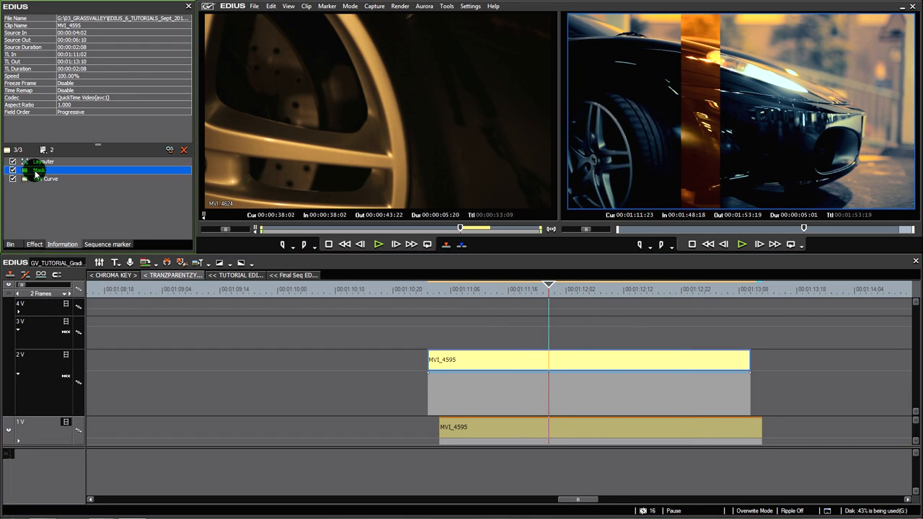
pyautogui.click(195, 39)
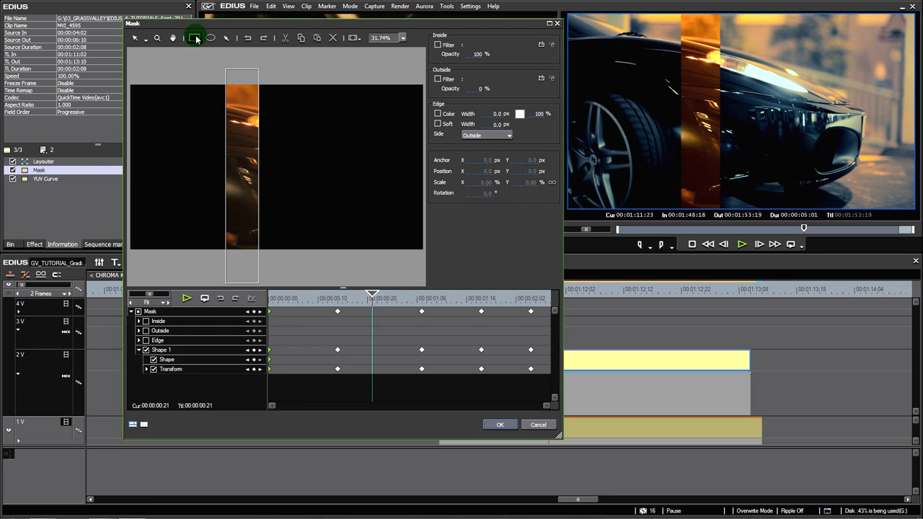
pyautogui.moveTo(318, 297); pyautogui.dragTo(269, 301)
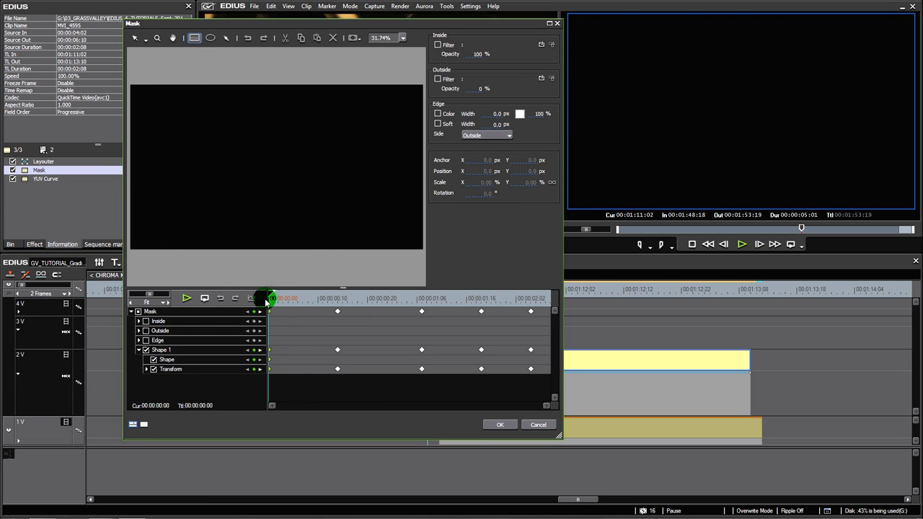
pyautogui.moveTo(417, 88); pyautogui.dragTo(391, 268)
# Return to the first frame, select Shape 2, and set its starting keyframe at about X 869.6, Y 6.3 px
pyautogui.moveTo(303, 299)
pyautogui.mouseDown()
pyautogui.moveTo(363, 301)
pyautogui.moveTo(269, 300)
pyautogui.mouseUp()
pyautogui.click(414, 125)
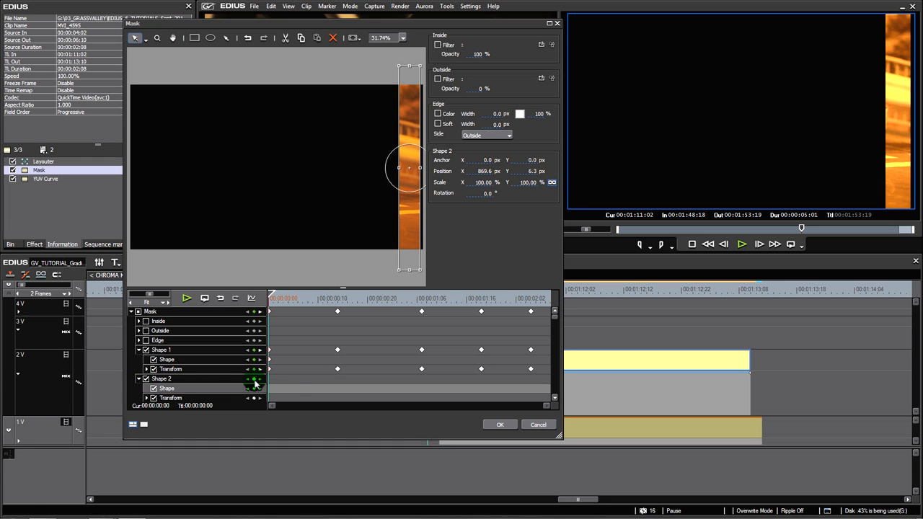
pyautogui.click(254, 383)
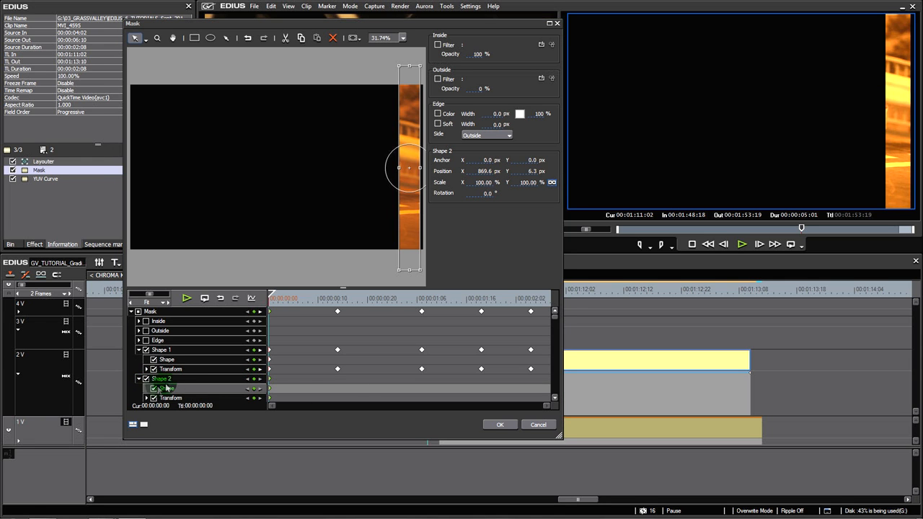
# Move Shape 2 to about X -148.1, Y 18.9 px at 00:00:00:14 and to about X 541.9, Y 59.9 px at 00:00:01:07
pyautogui.moveTo(295, 305); pyautogui.dragTo(337, 306)
pyautogui.moveTo(408, 216); pyautogui.dragTo(254, 220)
pyautogui.click(426, 300)
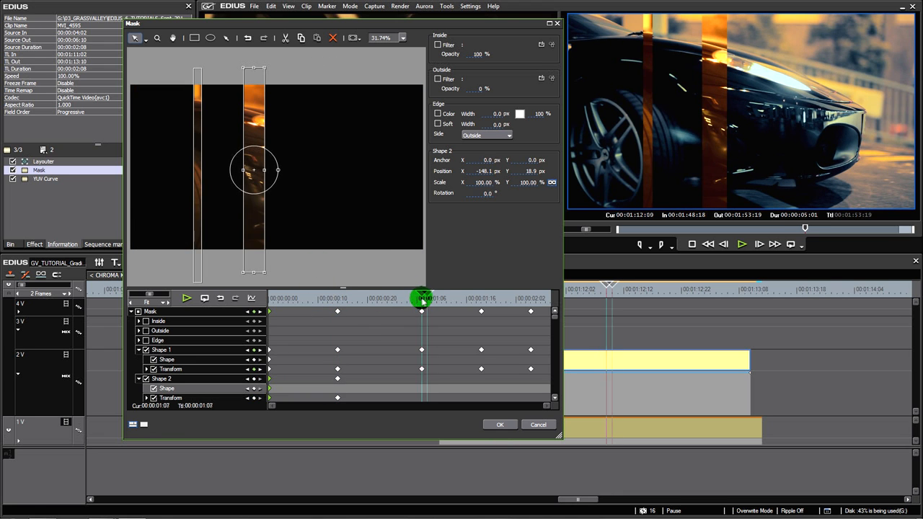
pyautogui.moveTo(253, 202); pyautogui.dragTo(358, 210)
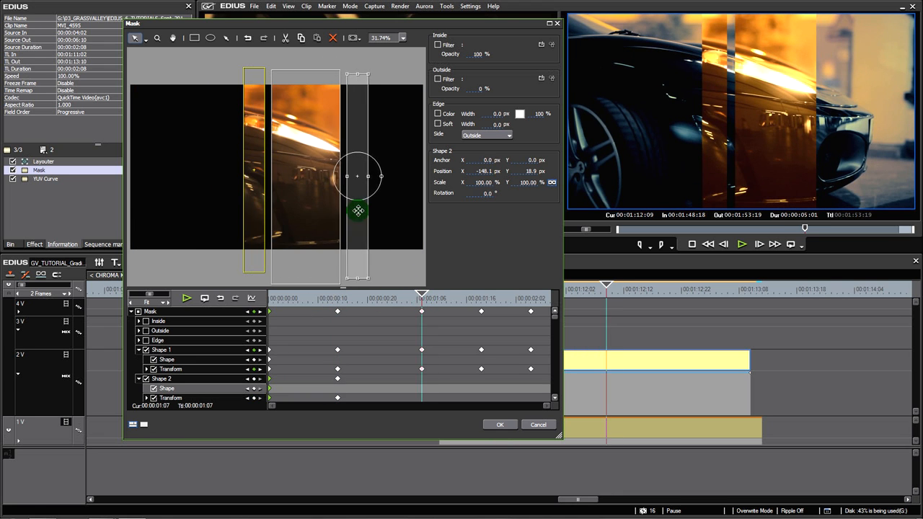
# Just after Shape 1's fourth keyframe, move Shape 2 past the frame's left edge to about X -1074.4, Y 47.3 px, and go to 00:00:02:08
pyautogui.click(486, 300)
pyautogui.moveTo(365, 202); pyautogui.dragTo(128, 204)
pyautogui.moveTo(532, 297); pyautogui.dragTo(547, 298)
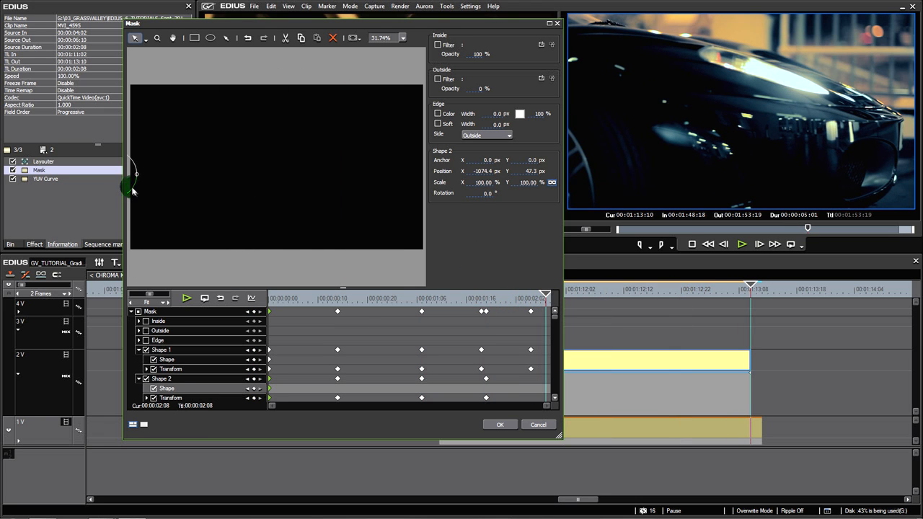
# At 00:00:02:08, move Shape 2 from outside the frame's left edge to just past its right edge
pyautogui.click(395, 38)
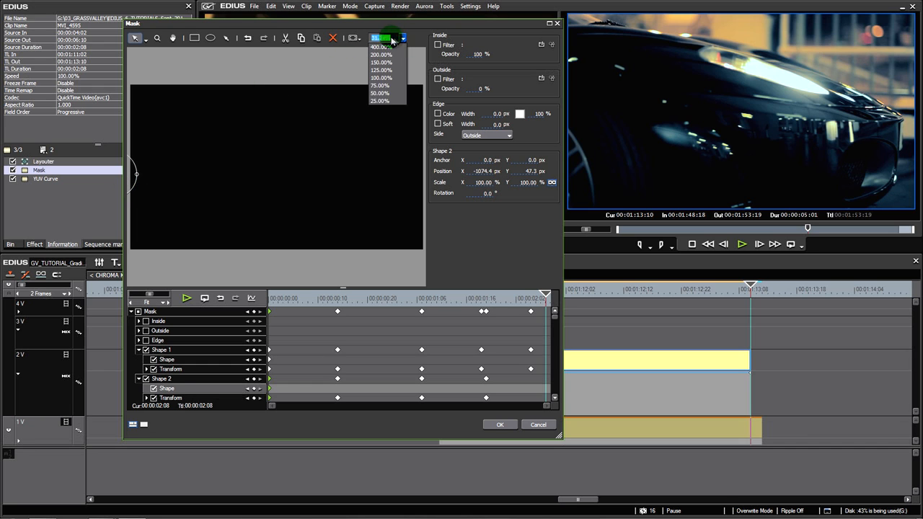
pyautogui.click(386, 102)
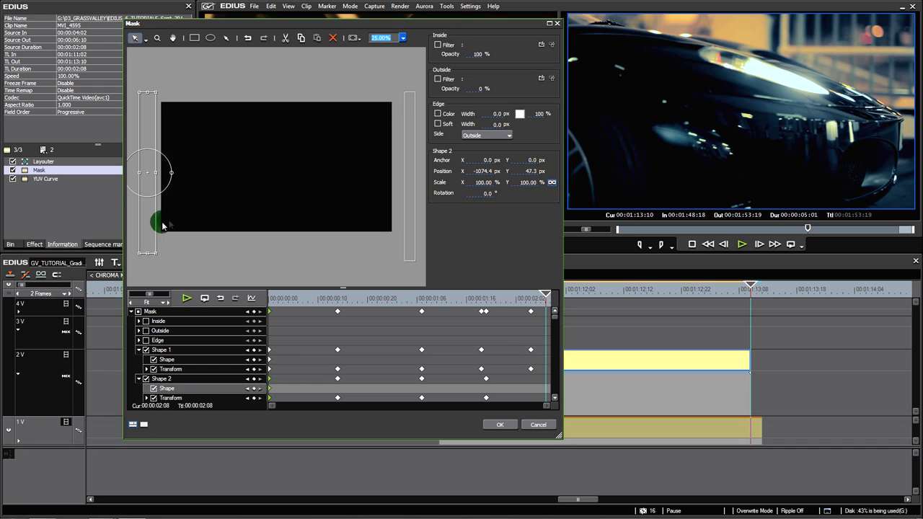
pyautogui.moveTo(146, 224); pyautogui.dragTo(410, 224)
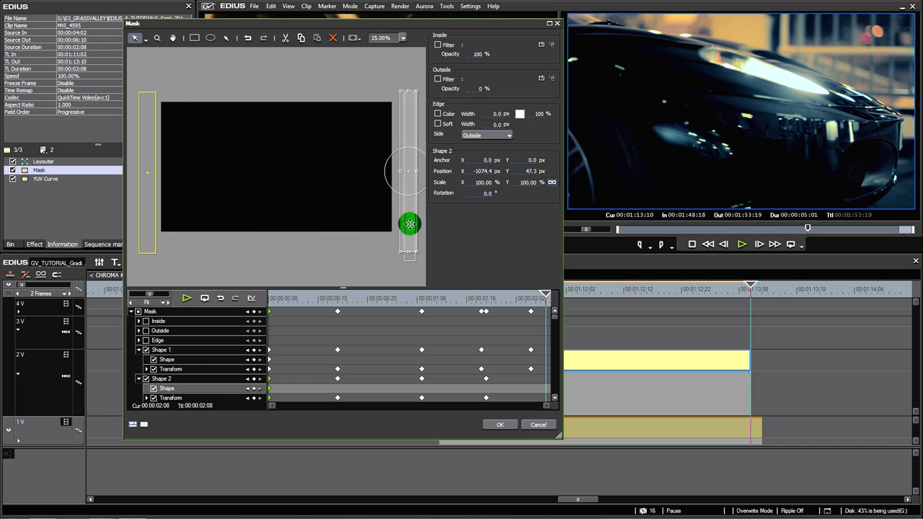
# Scale Shape 2 to about 224.9% at 00:00:00:08 and make it much narrower at 00:00:00:22
pyautogui.moveTo(543, 298); pyautogui.dragTo(308, 305)
pyautogui.moveTo(321, 171); pyautogui.dragTo(331, 171)
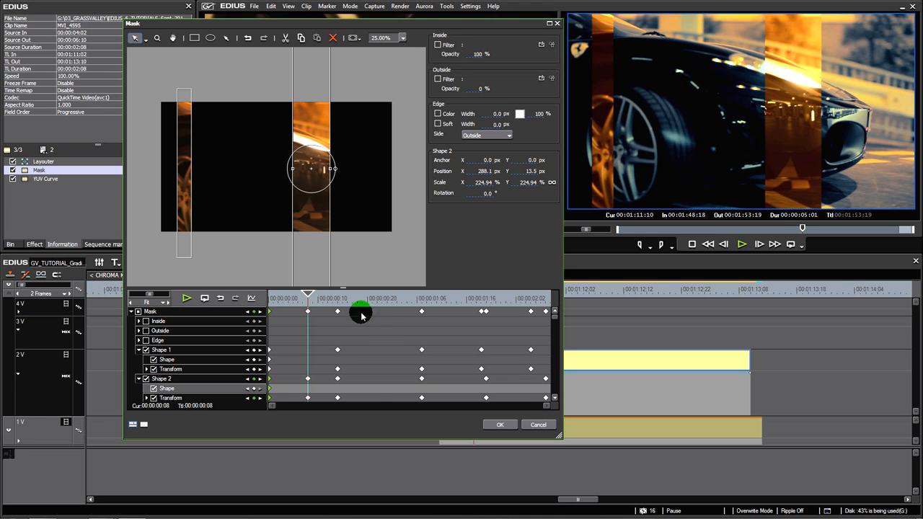
pyautogui.click(378, 299)
pyautogui.moveTo(318, 167); pyautogui.dragTo(301, 178)
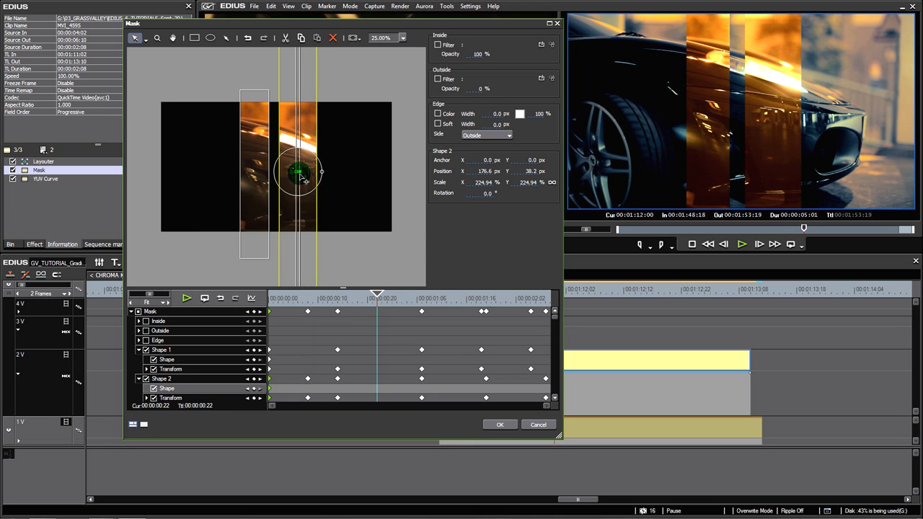
# Widen Shape 2 to about 341.5% horizontally at 00:00:01:15, narrow it at 00:00:01:23, and accept the Mask settings
pyautogui.click(461, 299)
pyautogui.moveTo(246, 173); pyautogui.dragTo(249, 173)
pyautogui.click(485, 312)
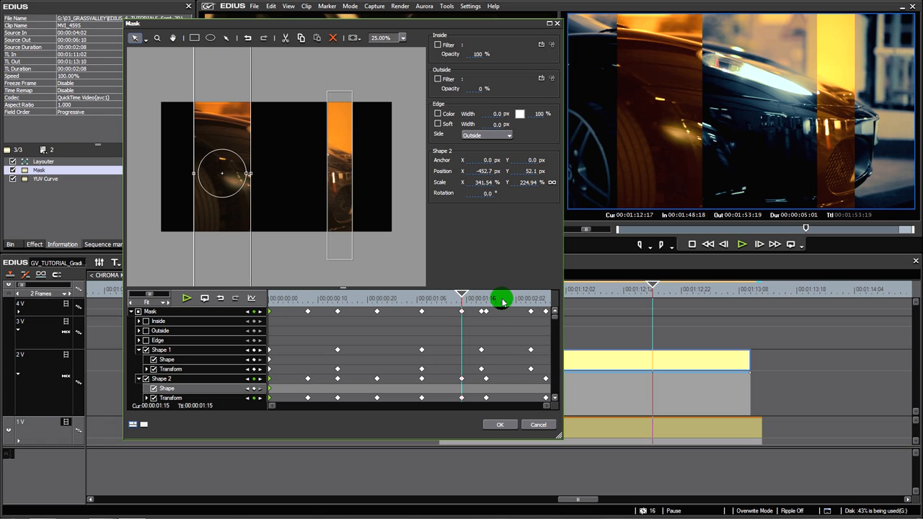
pyautogui.moveTo(250, 174); pyautogui.dragTo(244, 174)
pyautogui.click(501, 298)
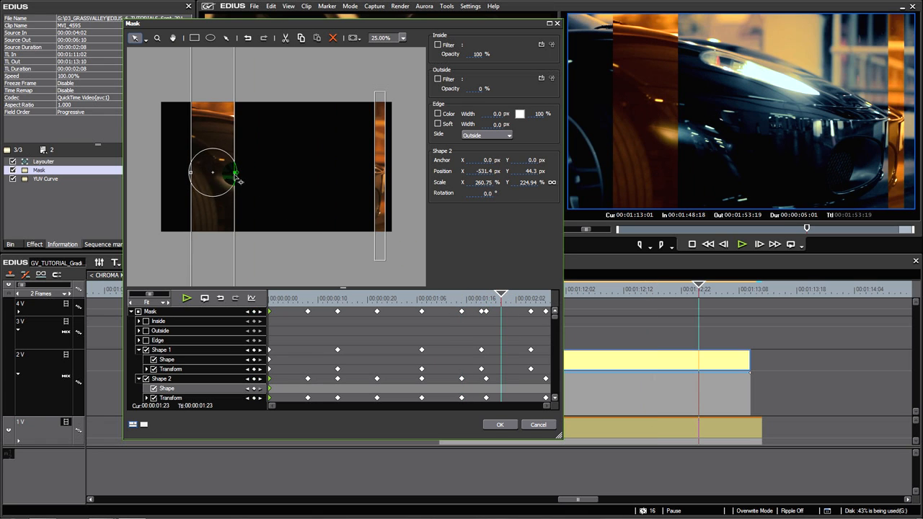
pyautogui.click(505, 424)
# Play and scrub through the MVI_4595 composite to examine how the two animated strips move and change width
pyautogui.moveTo(468, 290)
pyautogui.mouseDown()
pyautogui.moveTo(502, 290)
pyautogui.moveTo(456, 289)
pyautogui.mouseUp()
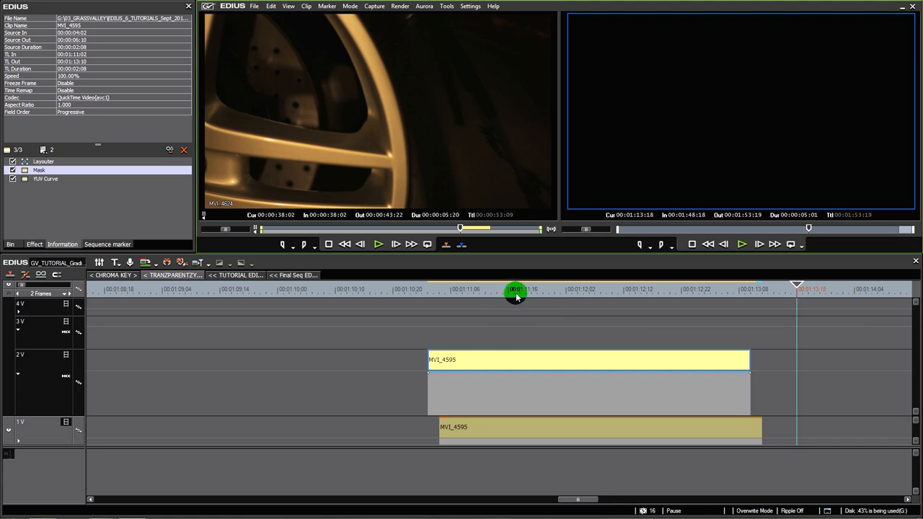
pyautogui.moveTo(515, 291); pyautogui.dragTo(454, 299)
pyautogui.press('space')
pyautogui.moveTo(620, 289); pyautogui.dragTo(482, 302)
pyautogui.press('space')
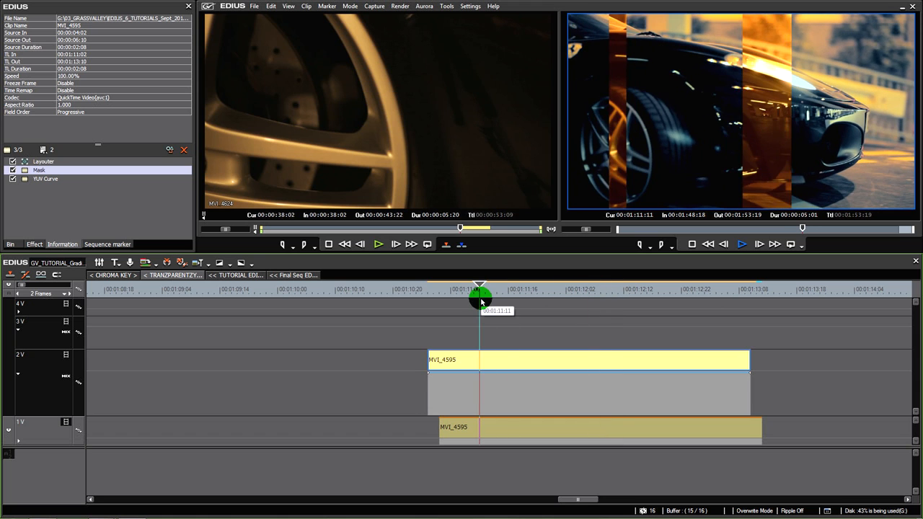
pyautogui.moveTo(621, 289); pyautogui.dragTo(521, 320)
pyautogui.moveTo(609, 322)
pyautogui.mouseDown()
pyautogui.moveTo(702, 322)
pyautogui.moveTo(498, 329)
pyautogui.moveTo(602, 330)
pyautogui.mouseUp()
pyautogui.moveTo(602, 296); pyautogui.dragTo(468, 315)
# Apply the Color Balance filter to the upper MVI_4595 clip and open its settings in an enlarged dialog
pyautogui.click(76, 170)
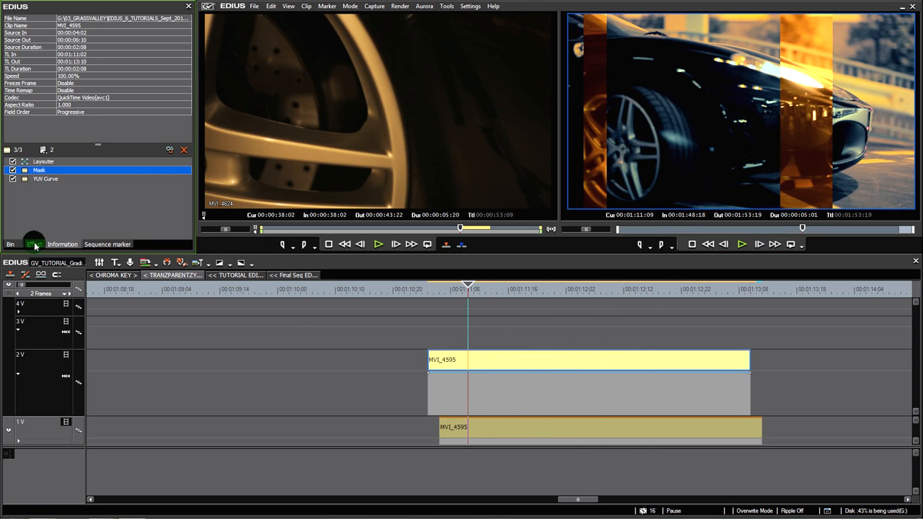
pyautogui.click(34, 245)
pyautogui.moveTo(101, 63); pyautogui.dragTo(497, 358)
pyautogui.doubleClick(49, 187)
pyautogui.moveTo(298, 355); pyautogui.dragTo(422, 439)
# Enable animation for Cyan-Red, Magenta-Green and Yellow-Blue and give each a starting keyframe
pyautogui.click(62, 330)
pyautogui.click(62, 320)
pyautogui.click(62, 311)
pyautogui.click(170, 311)
pyautogui.click(170, 321)
pyautogui.click(170, 330)
# Add a second keyframe shifted towards magenta with Yellow-Blue at 37, and set Magenta-Green to 63 at 00:00:01:13
pyautogui.click(199, 260)
pyautogui.moveTo(199, 260); pyautogui.dragTo(218, 260)
pyautogui.click(159, 168)
pyautogui.moveTo(158, 168); pyautogui.dragTo(194, 179)
pyautogui.click(156, 185)
pyautogui.click(248, 258)
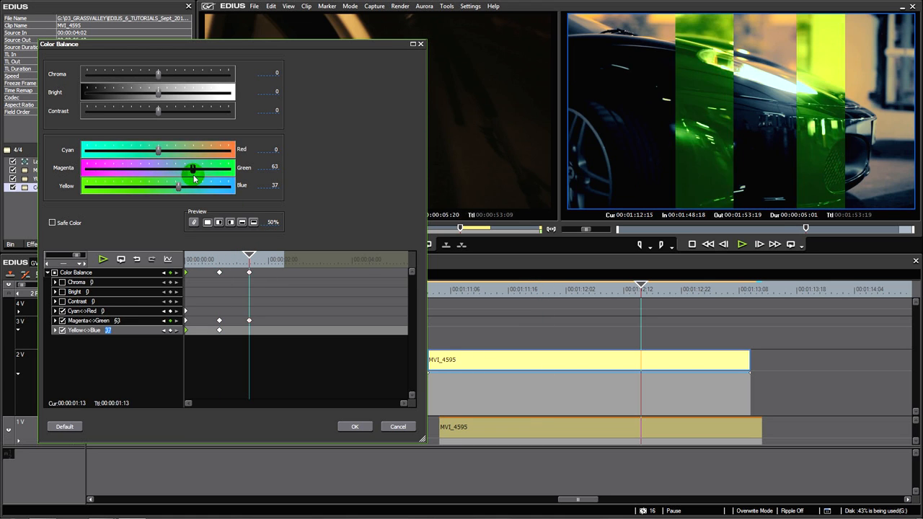
# At 00:00:02:05, set Cyan-Red to 44, lower Yellow-Blue to about 10, and accept the Color Balance settings
pyautogui.click(276, 258)
pyautogui.moveTo(162, 155); pyautogui.dragTo(185, 153)
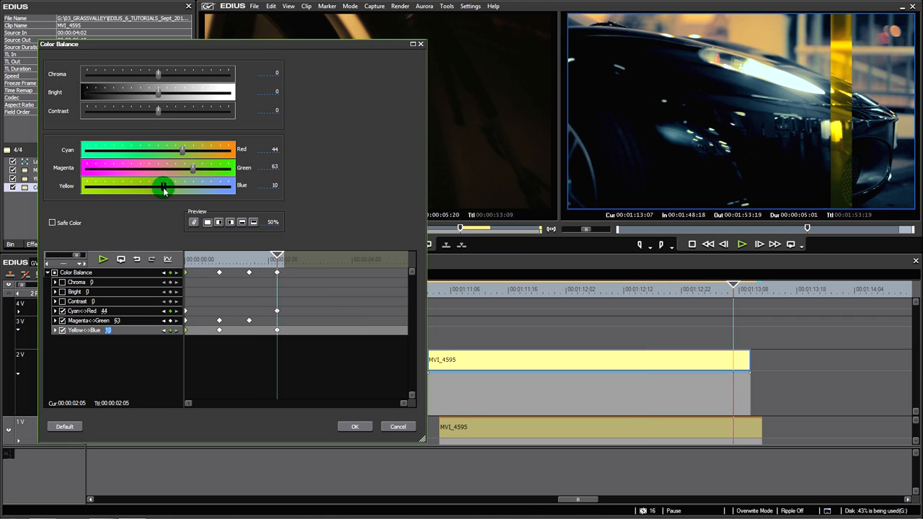
pyautogui.moveTo(274, 258); pyautogui.dragTo(143, 268)
pyautogui.click(364, 430)
# Play the composite full screen from the lower clip's start and scrub through it to examine the strips' changing colors
pyautogui.click(437, 292)
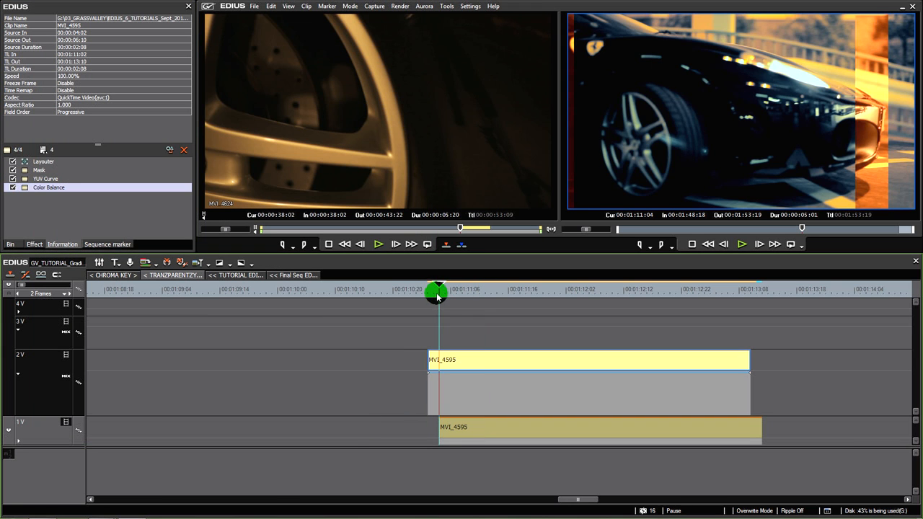
pyautogui.doubleClick(667, 138)
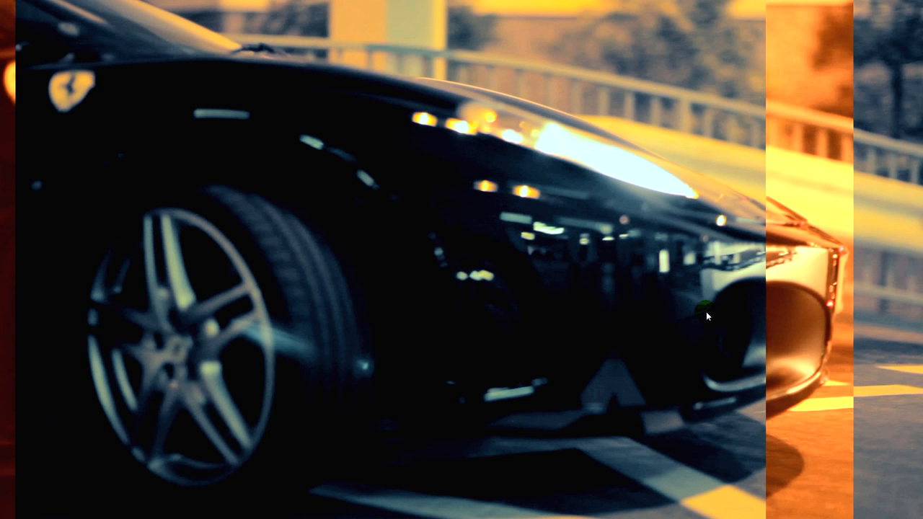
pyautogui.press('space')
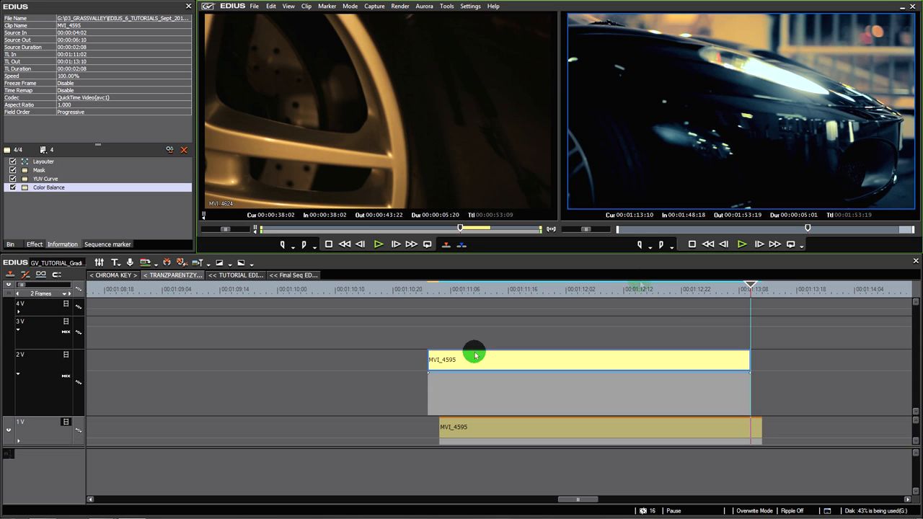
pyautogui.moveTo(716, 295); pyautogui.dragTo(556, 334)
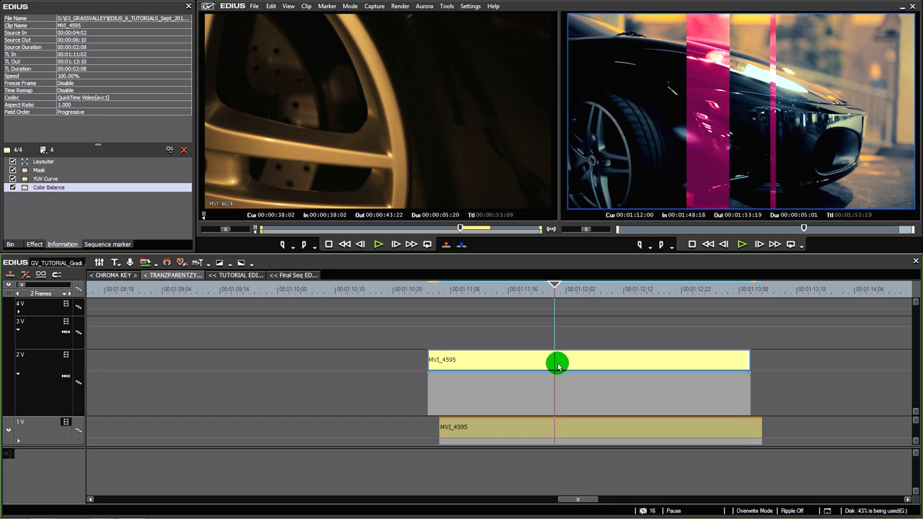
pyautogui.click(567, 288)
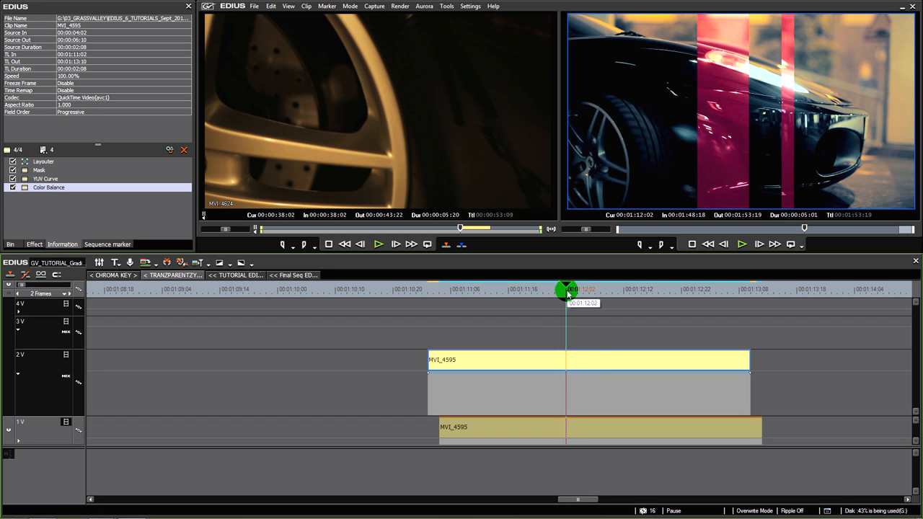
pyautogui.click(585, 375)
pyautogui.moveTo(596, 290); pyautogui.dragTo(664, 321)
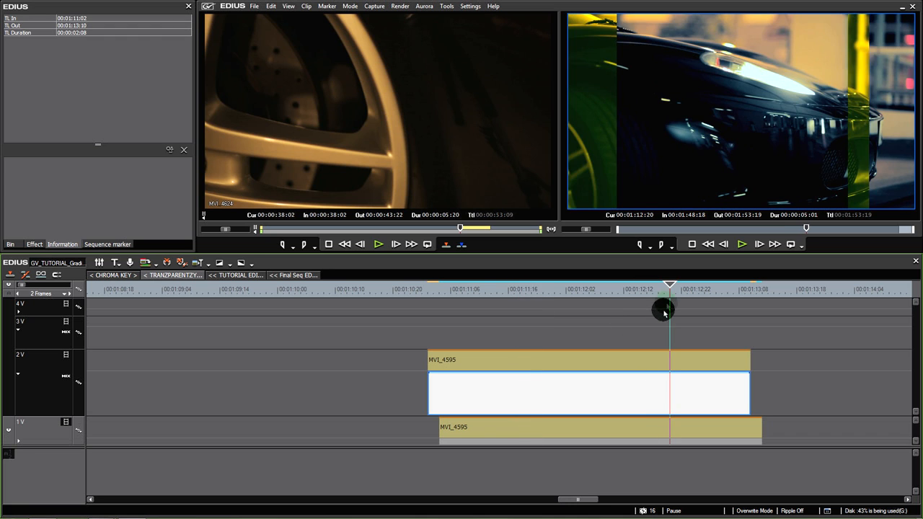
pyautogui.click(664, 299)
pyautogui.click(114, 263)
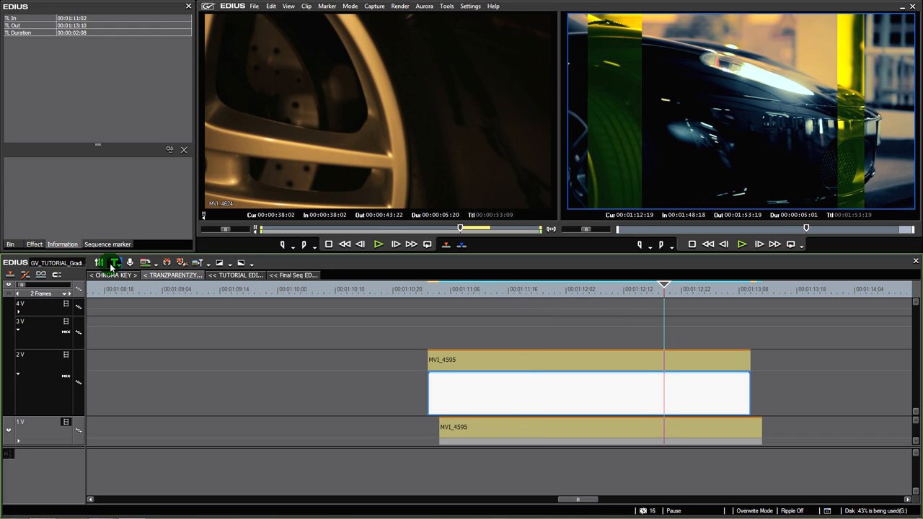
pyautogui.click(668, 291)
pyautogui.moveTo(662, 294); pyautogui.dragTo(635, 292)
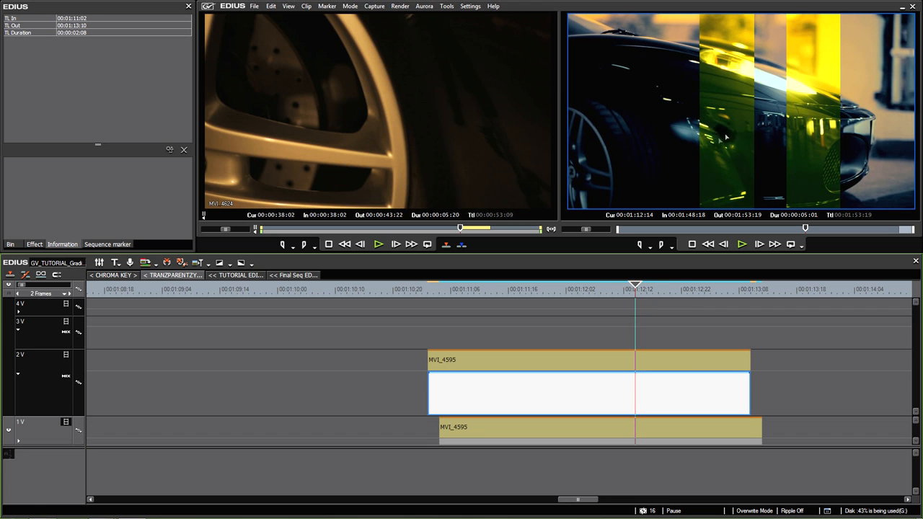
# Delete the strip-masked MVI_4595 clip and the graded copy beneath it
pyautogui.click(617, 429)
pyautogui.click(582, 360)
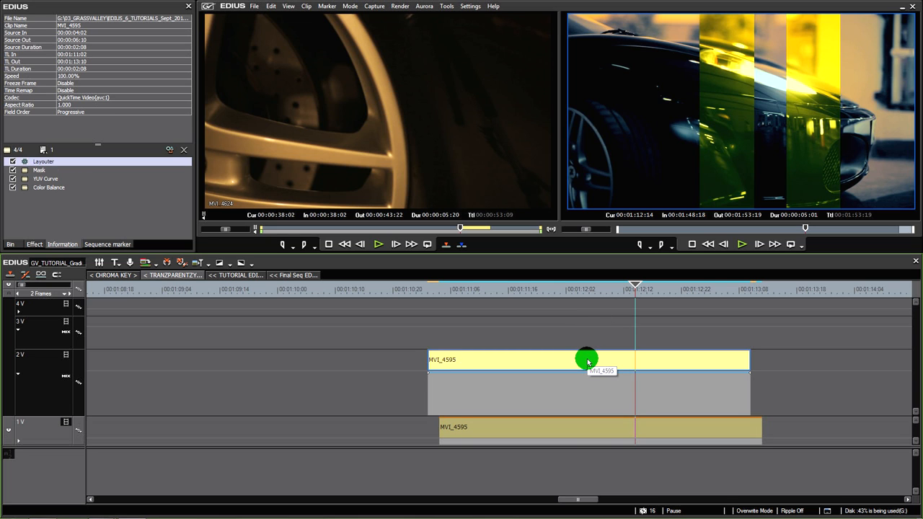
pyautogui.press('Delete')
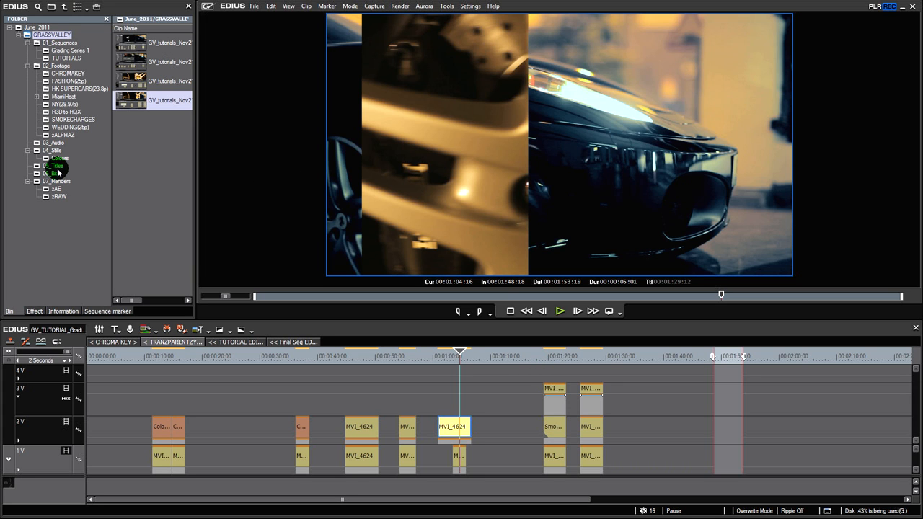
# Select the MVI_4624 clip on track 2V and remove its Mask filter, keeping only the Layouter
pyautogui.click(456, 428)
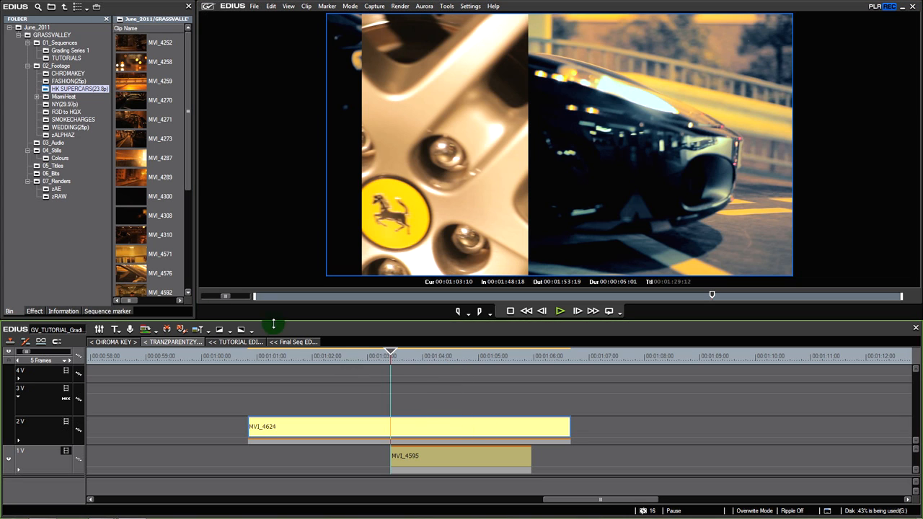
pyautogui.click(75, 313)
pyautogui.doubleClick(36, 164)
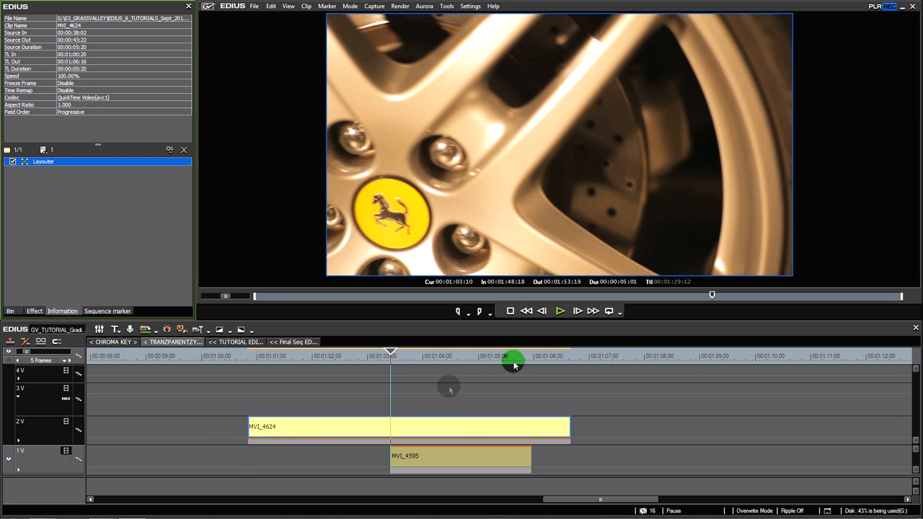
# Trim MVI_4624 to run from 00:01:03:10 to 00:01:05:20 above MVI_4595, and move it up to track 3V
pyautogui.moveTo(250, 430); pyautogui.dragTo(400, 433)
pyautogui.moveTo(568, 431); pyautogui.dragTo(531, 432)
pyautogui.moveTo(448, 434); pyautogui.dragTo(442, 397)
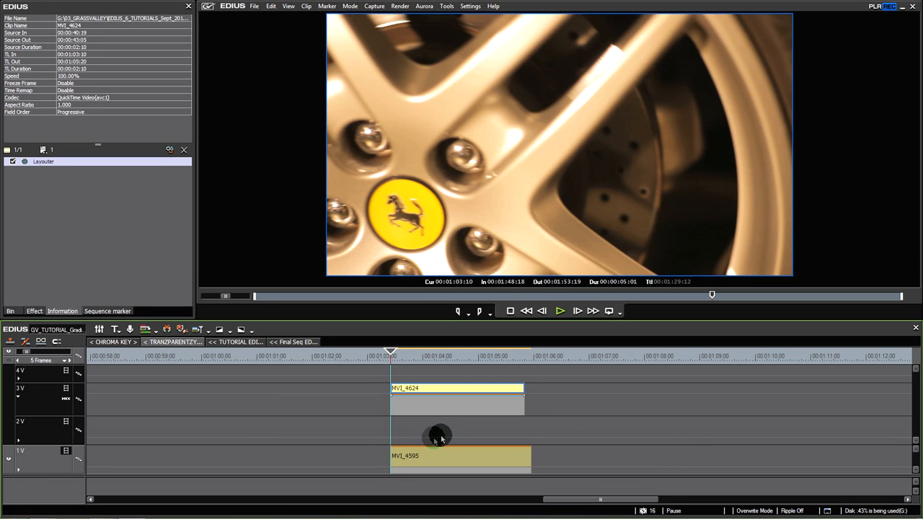
pyautogui.click(439, 398)
pyautogui.click(438, 390)
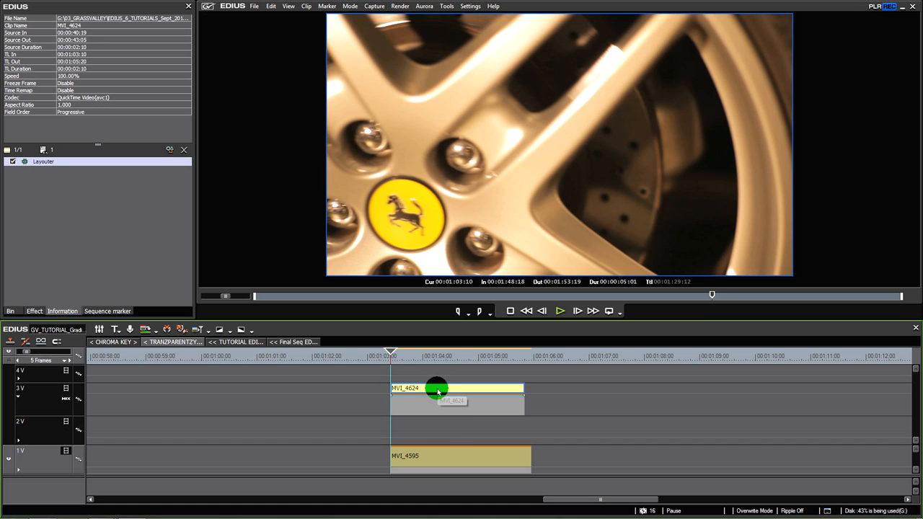
# Go to 00:01:04:00, make 2V the active track, and create a new title in the video channel track
pyautogui.click(443, 452)
pyautogui.moveTo(404, 355)
pyautogui.mouseDown()
pyautogui.moveTo(440, 355)
pyautogui.moveTo(411, 362)
pyautogui.mouseUp()
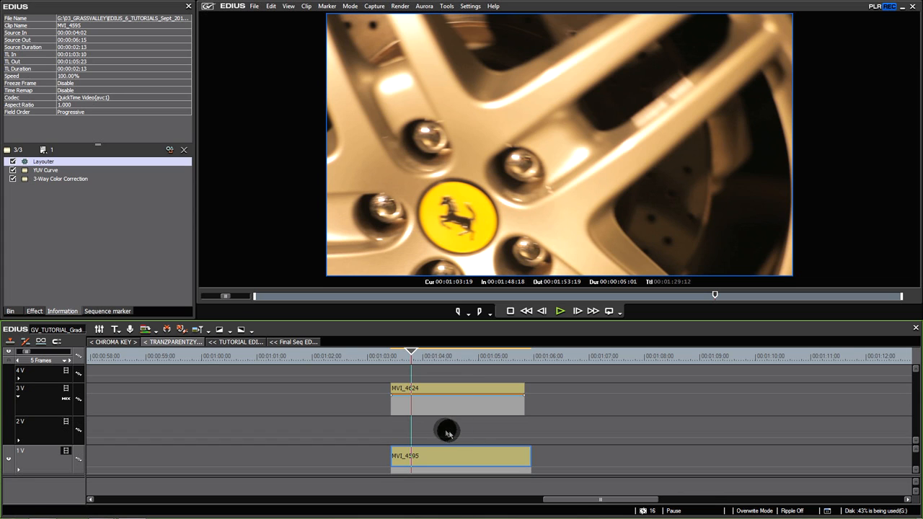
pyautogui.click(446, 408)
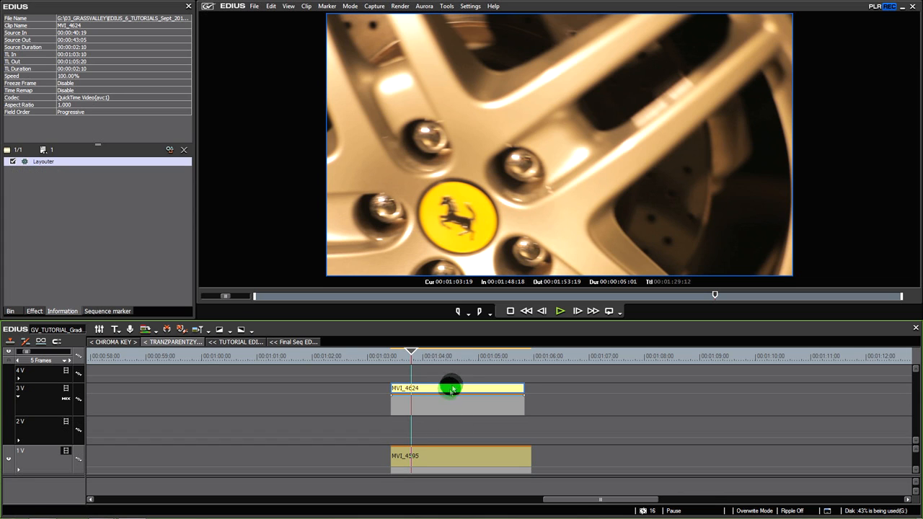
pyautogui.click(454, 463)
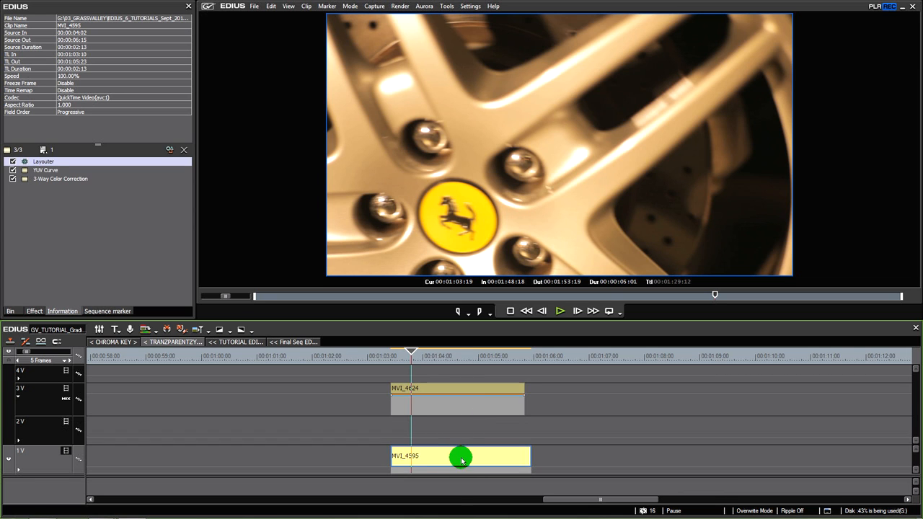
pyautogui.moveTo(417, 363)
pyautogui.mouseDown()
pyautogui.moveTo(446, 361)
pyautogui.moveTo(423, 365)
pyautogui.moveTo(428, 371)
pyautogui.mouseUp()
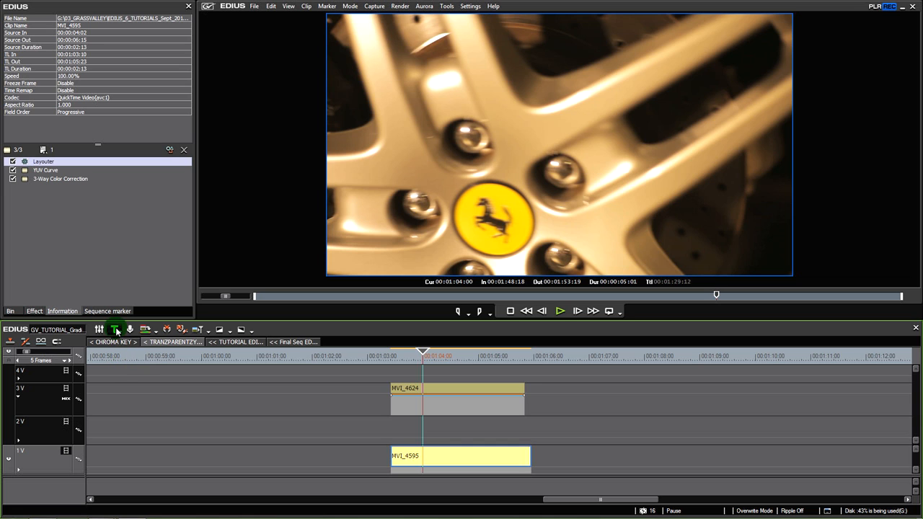
pyautogui.click(422, 429)
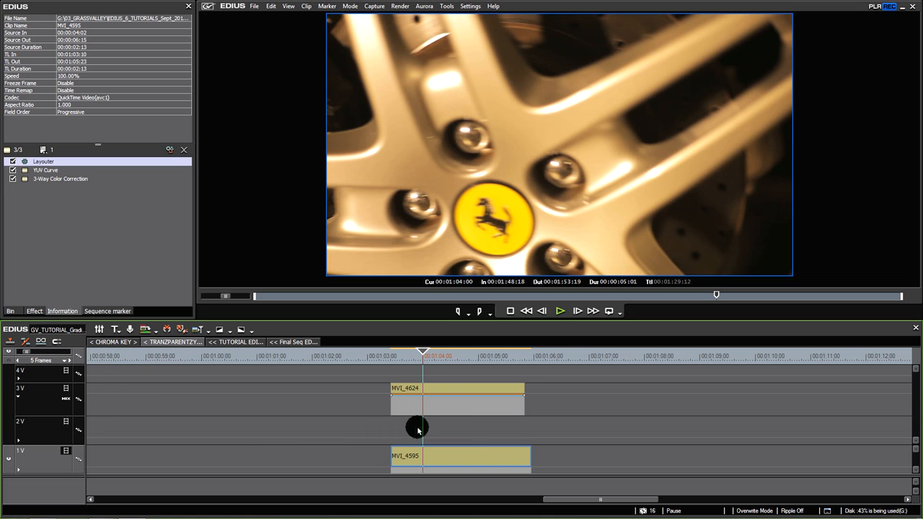
pyautogui.click(32, 435)
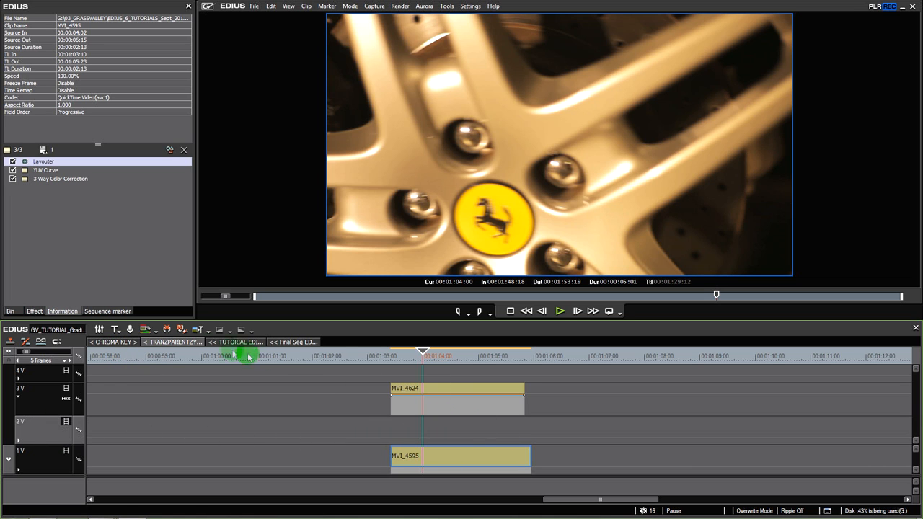
pyautogui.click(117, 332)
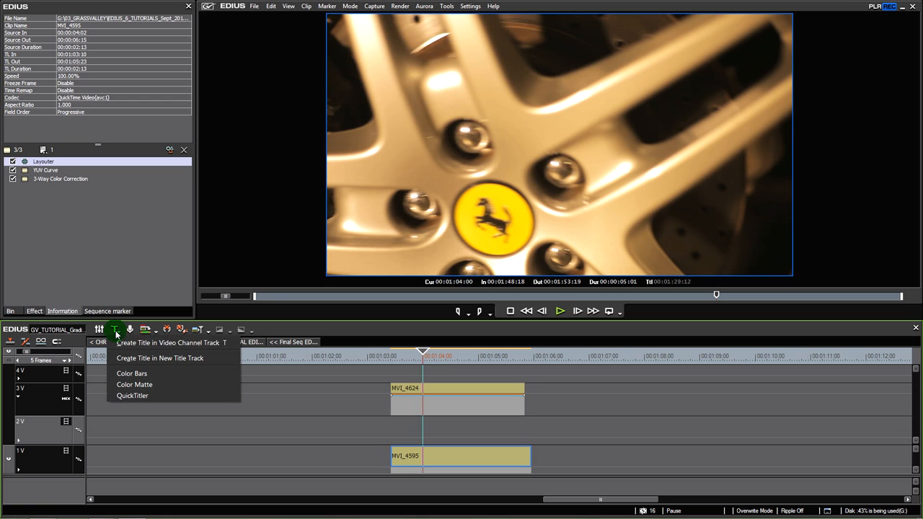
pyautogui.click(188, 343)
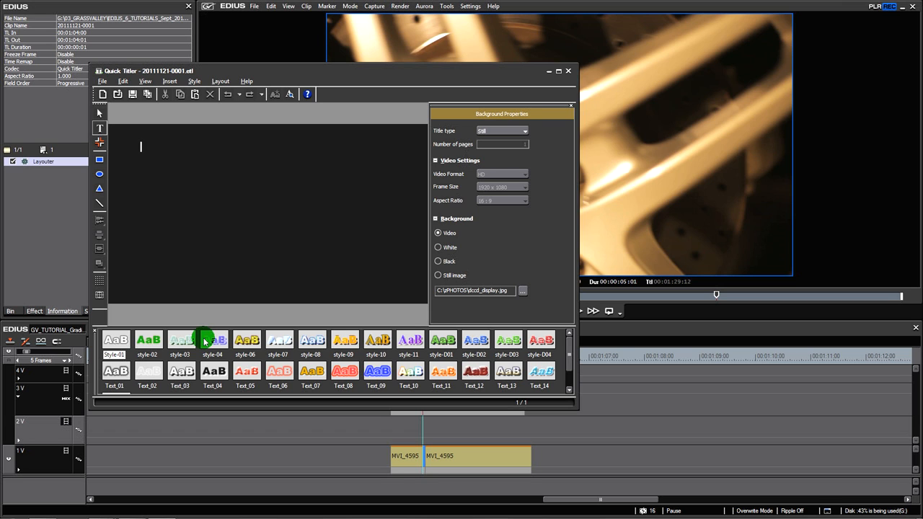
# Enter SUPER CAR as the title text and select the text object
pyautogui.write('SUPER CAR')
pyautogui.click(267, 190)
pyautogui.click(225, 159)
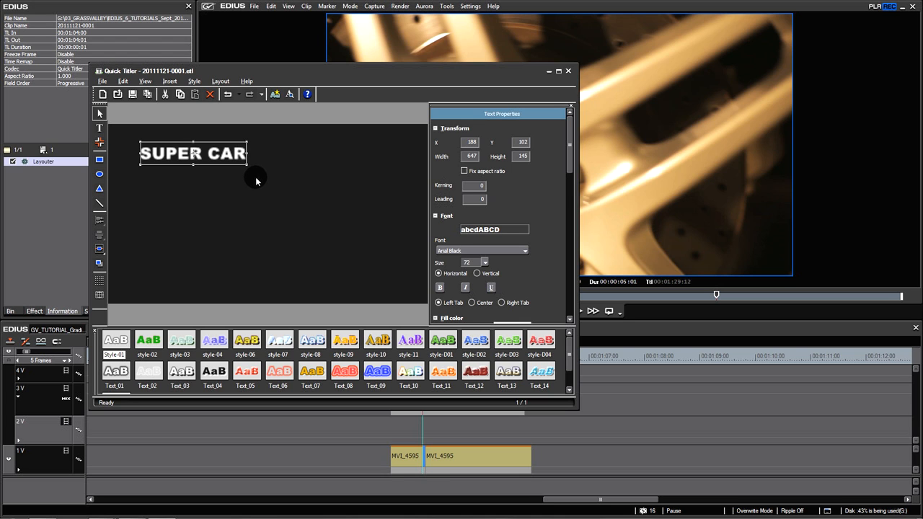
# Enlarge the SUPER CAR text to about 1507 wide by 328 high and turn off its edge
pyautogui.moveTo(246, 163); pyautogui.dragTo(384, 296)
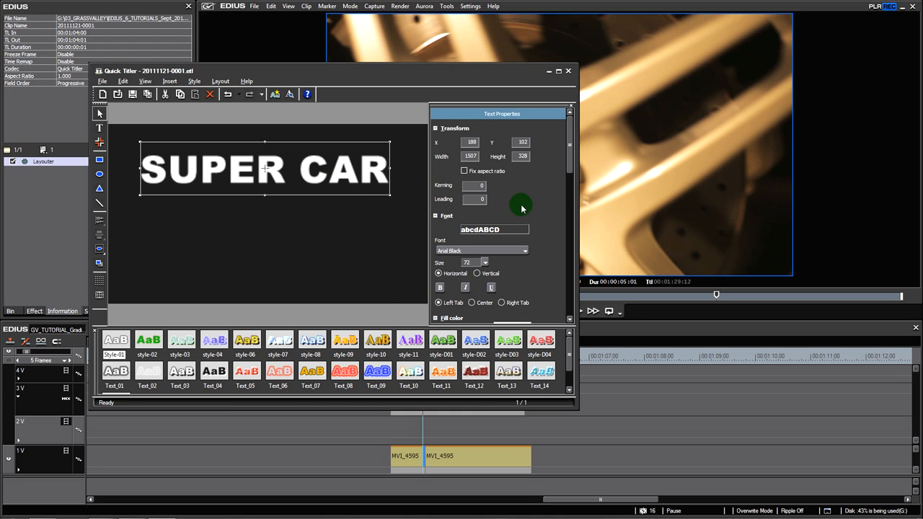
pyautogui.moveTo(570, 154); pyautogui.dragTo(571, 206)
pyautogui.click(455, 190)
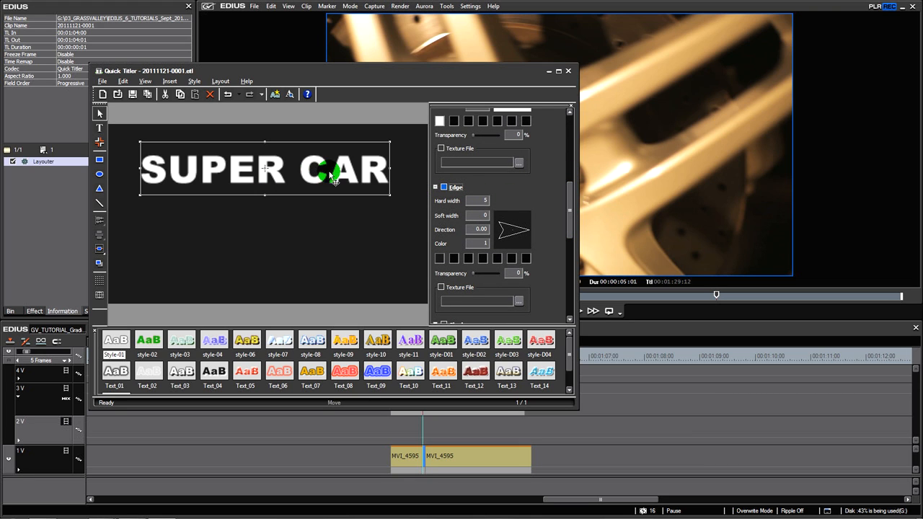
# Move the SUPER CAR text down, center it horizontally and vertically in the screen, and save the title
pyautogui.moveTo(334, 176); pyautogui.dragTo(334, 215)
pyautogui.click(327, 204)
pyautogui.moveTo(321, 203); pyautogui.dragTo(324, 209)
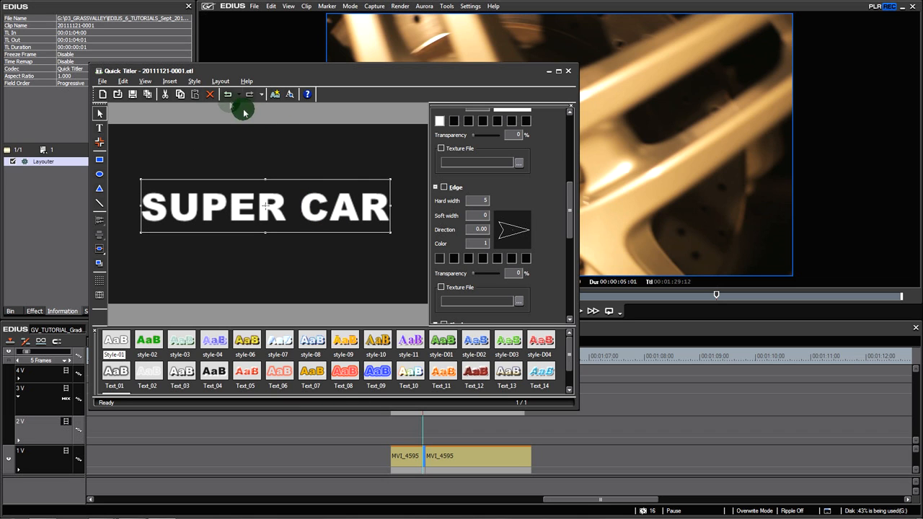
pyautogui.click(220, 81)
pyautogui.moveTo(246, 126)
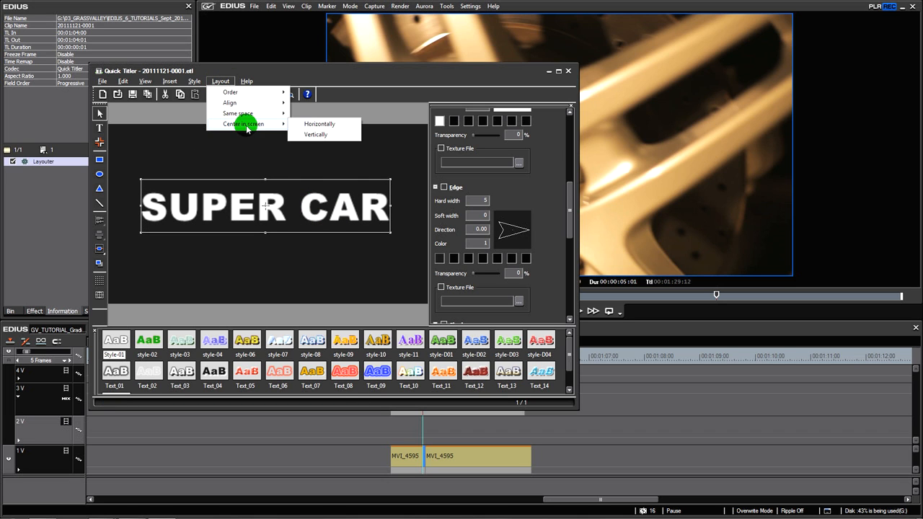
pyautogui.click(320, 125)
pyautogui.click(221, 81)
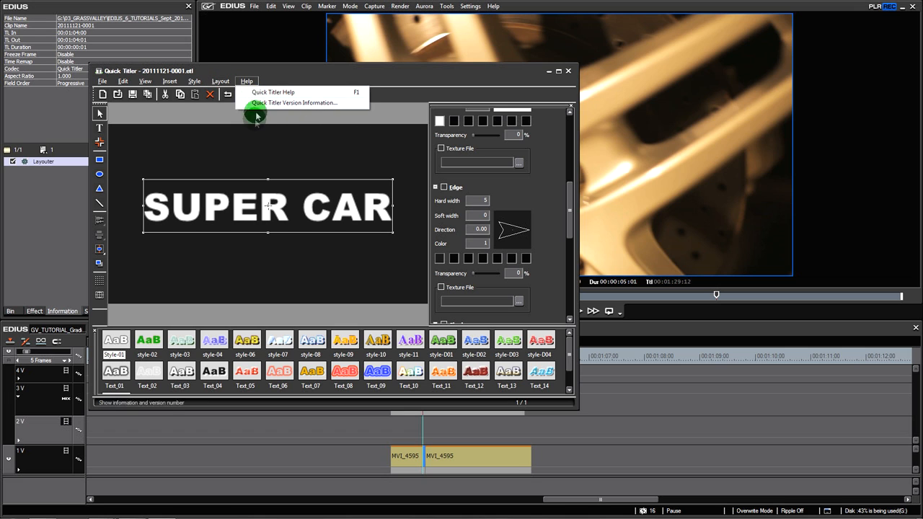
pyautogui.moveTo(250, 125)
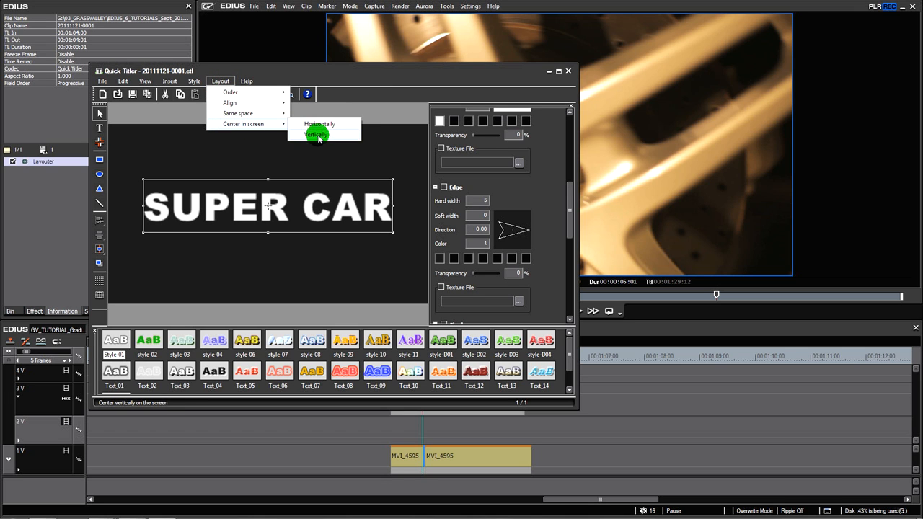
pyautogui.click(315, 134)
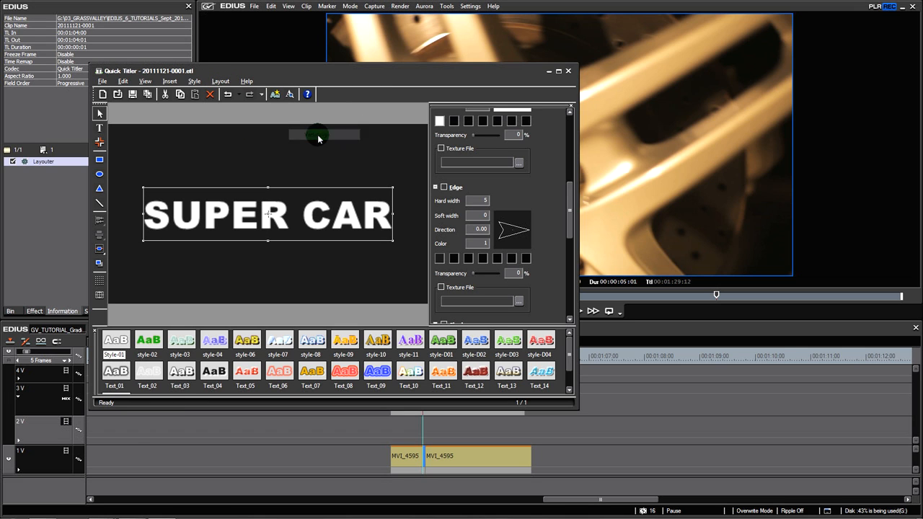
pyautogui.click(132, 95)
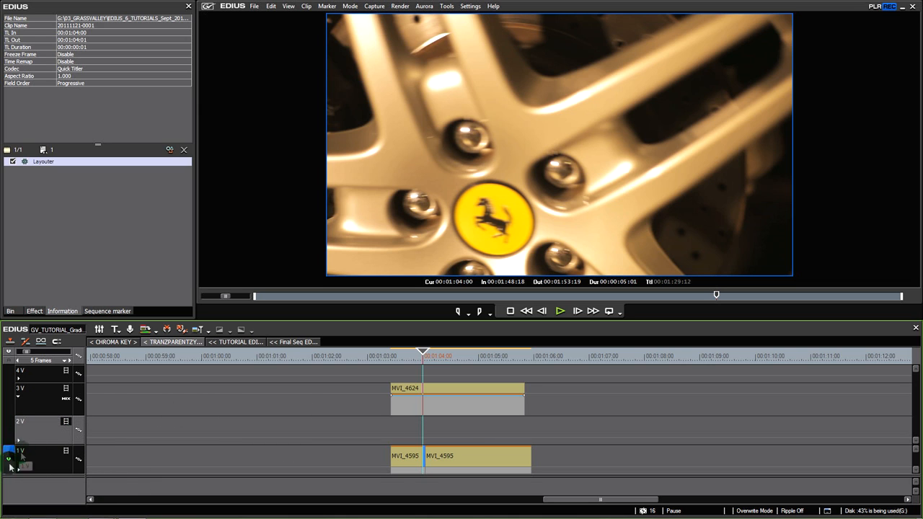
# Make 1V the active track and reassign the video source channel from track 1V to 2V
pyautogui.click(50, 429)
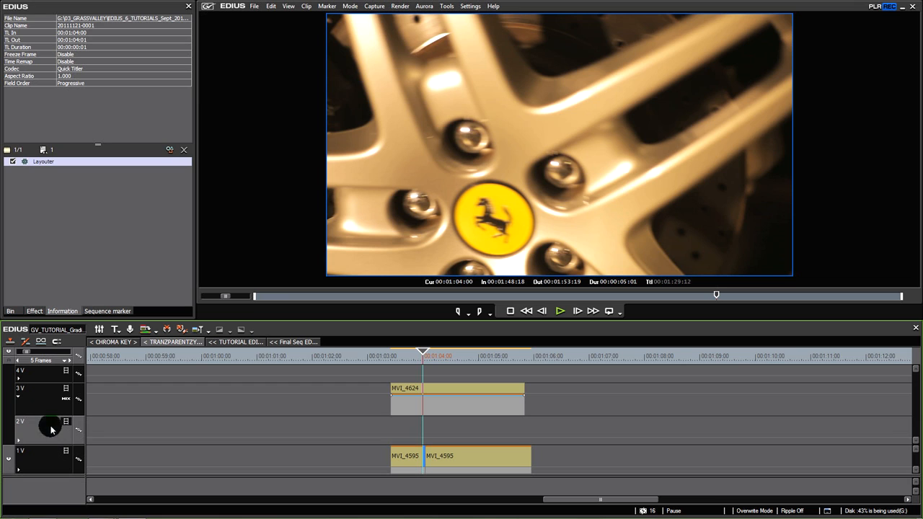
pyautogui.click(39, 401)
pyautogui.click(45, 432)
pyautogui.click(42, 453)
pyautogui.click(45, 435)
pyautogui.click(47, 410)
pyautogui.click(46, 435)
pyautogui.click(45, 454)
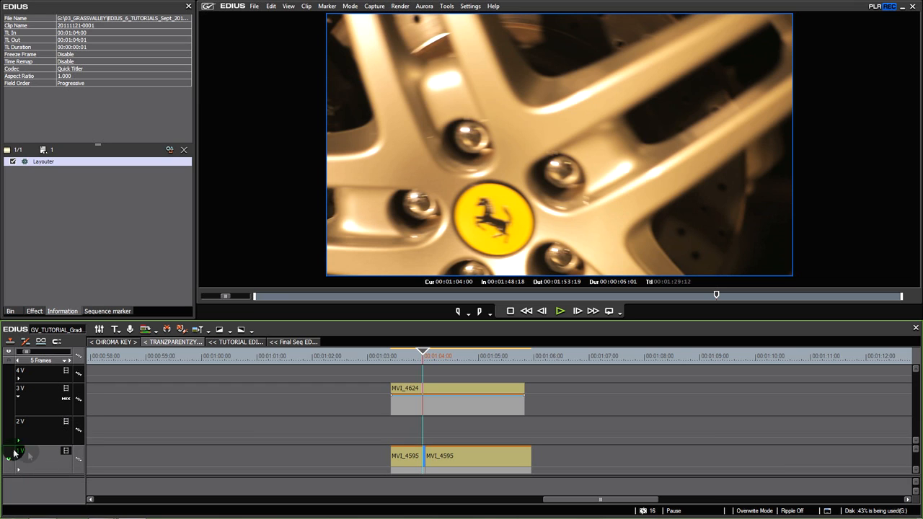
pyautogui.moveTo(10, 409); pyautogui.dragTo(10, 453)
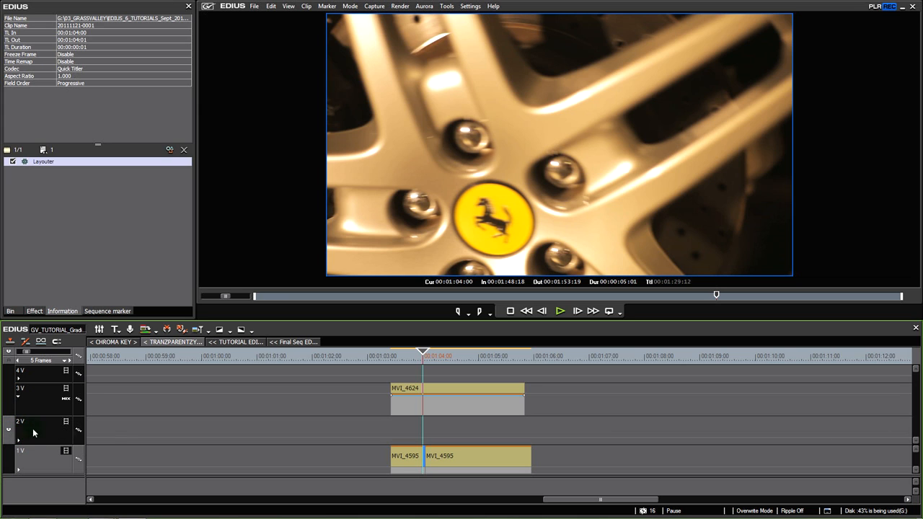
# Move the title from 1V to 2V, and fit it and a single MVI_4595 clip to MVI_4624's span, 00:01:03:10 to 00:01:05:20
pyautogui.click(90, 432)
pyautogui.click(413, 462)
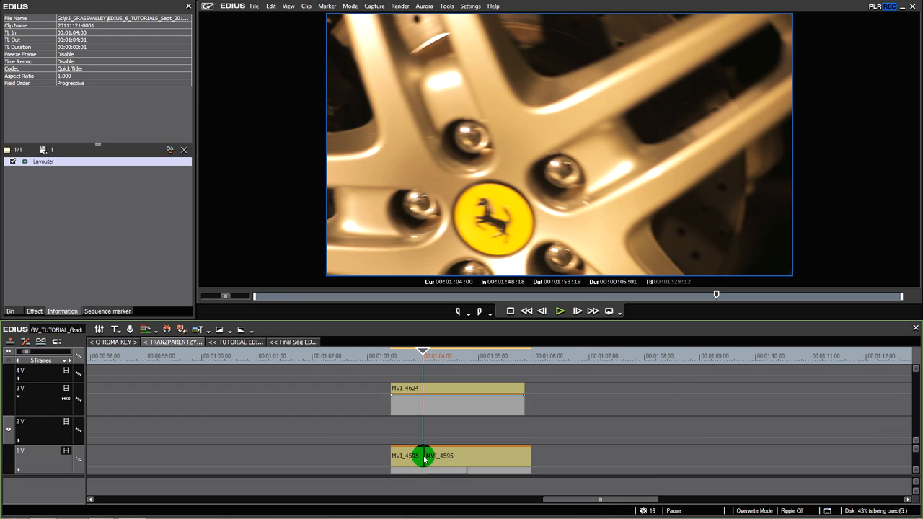
pyautogui.scroll(2, 424, 460)
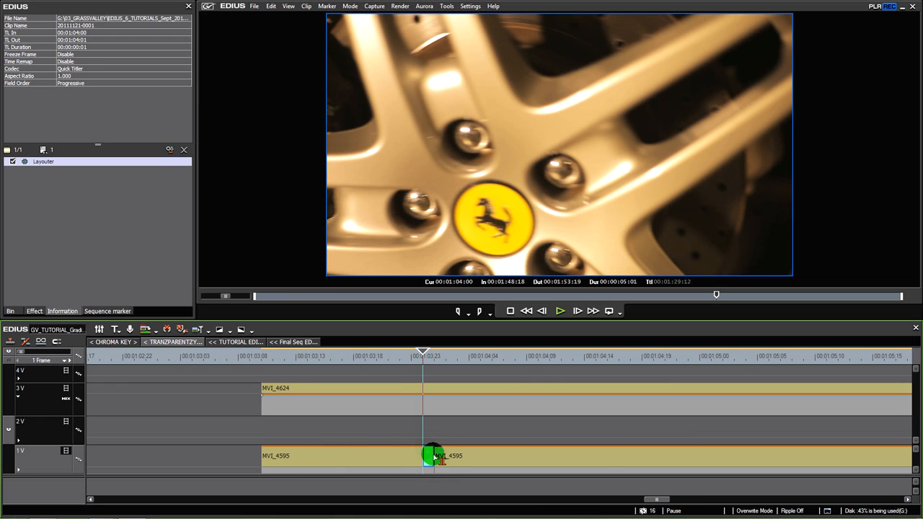
pyautogui.click(395, 427)
pyautogui.moveTo(431, 460); pyautogui.dragTo(528, 459)
pyautogui.click(458, 455)
pyautogui.press('Delete')
pyautogui.scroll(-2, 429, 455)
pyautogui.moveTo(427, 431); pyautogui.dragTo(390, 428)
# Apply the Track Matte keyer to the mixer area of the MVI_4624 clip on track 3V
pyautogui.moveTo(422, 355); pyautogui.dragTo(441, 363)
pyautogui.click(448, 429)
pyautogui.click(453, 388)
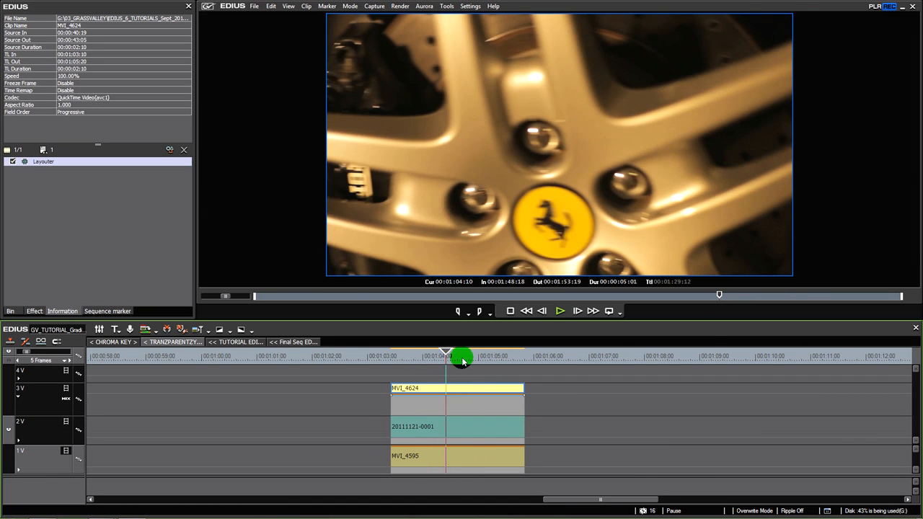
pyautogui.click(465, 402)
pyautogui.click(470, 390)
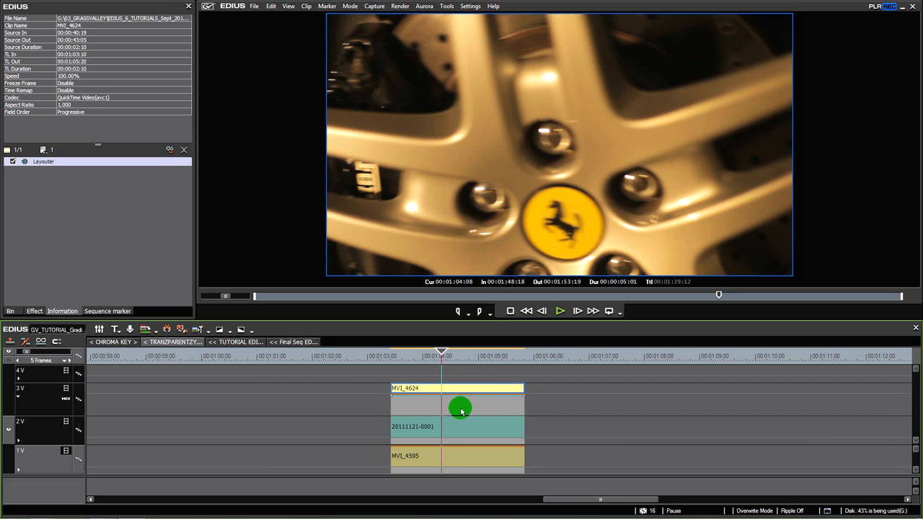
pyautogui.moveTo(448, 364); pyautogui.dragTo(414, 362)
pyautogui.click(36, 312)
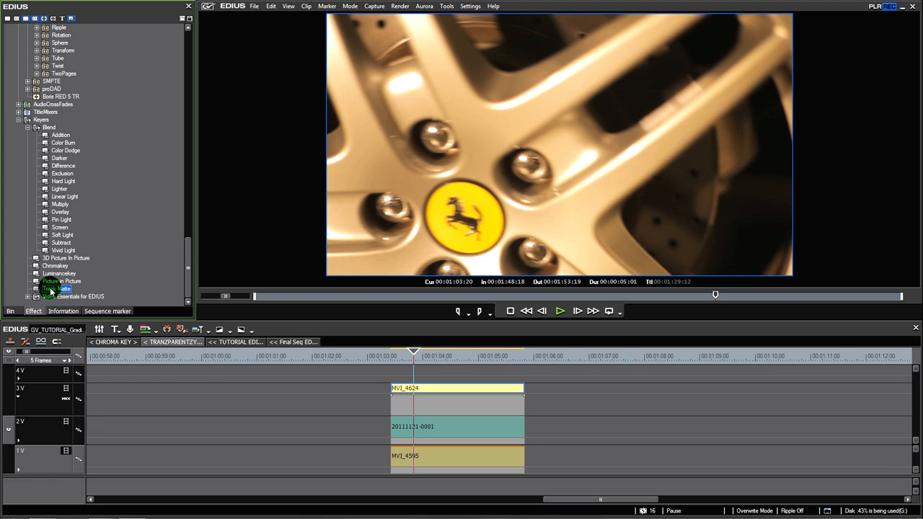
pyautogui.moveTo(58, 291); pyautogui.dragTo(436, 404)
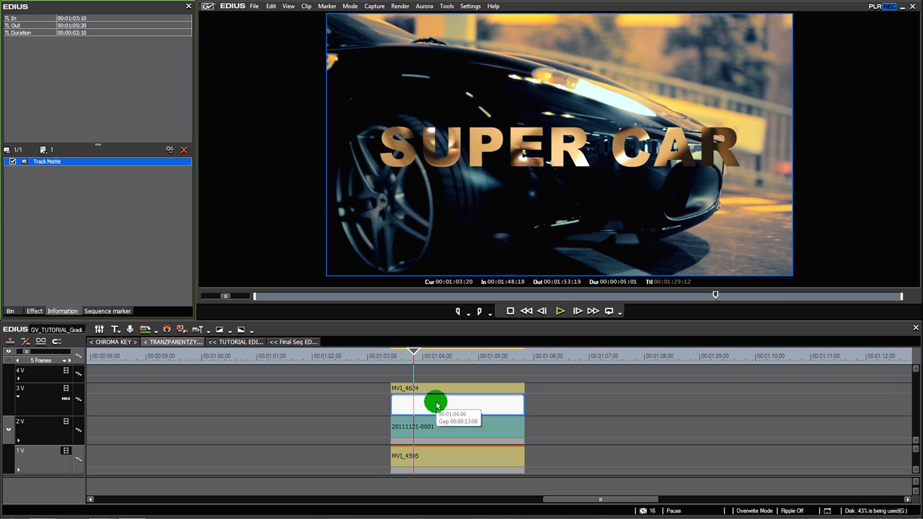
# Scrub through the matte composite and examine how the MVI_4624, SUPER CAR title and MVI_4595 layers combine
pyautogui.moveTo(414, 356); pyautogui.dragTo(441, 375)
pyautogui.click(459, 427)
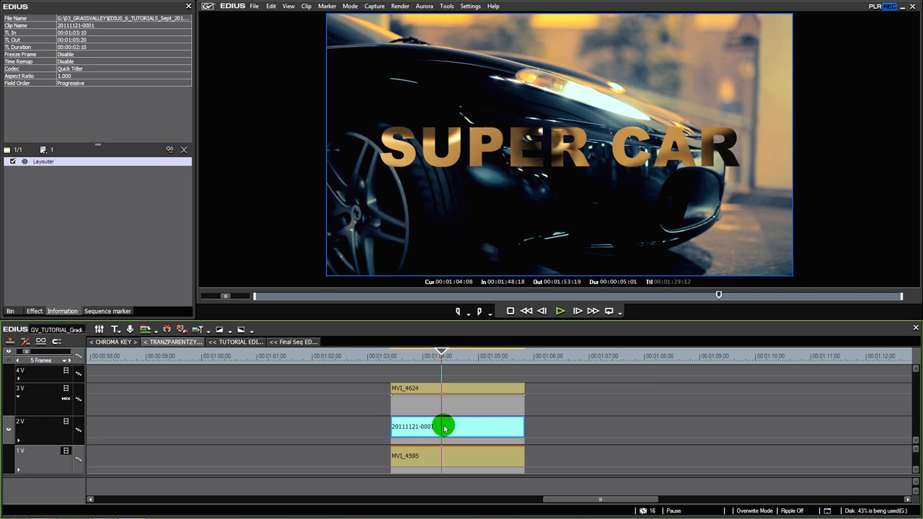
pyautogui.click(461, 463)
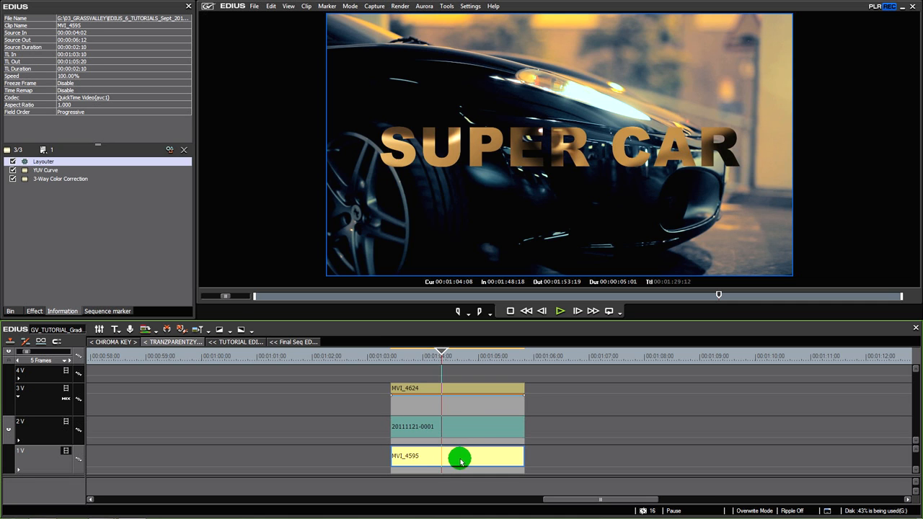
pyautogui.moveTo(439, 371)
pyautogui.mouseDown()
pyautogui.moveTo(495, 369)
pyautogui.moveTo(419, 363)
pyautogui.moveTo(417, 371)
pyautogui.moveTo(449, 361)
pyautogui.mouseUp()
pyautogui.click(404, 391)
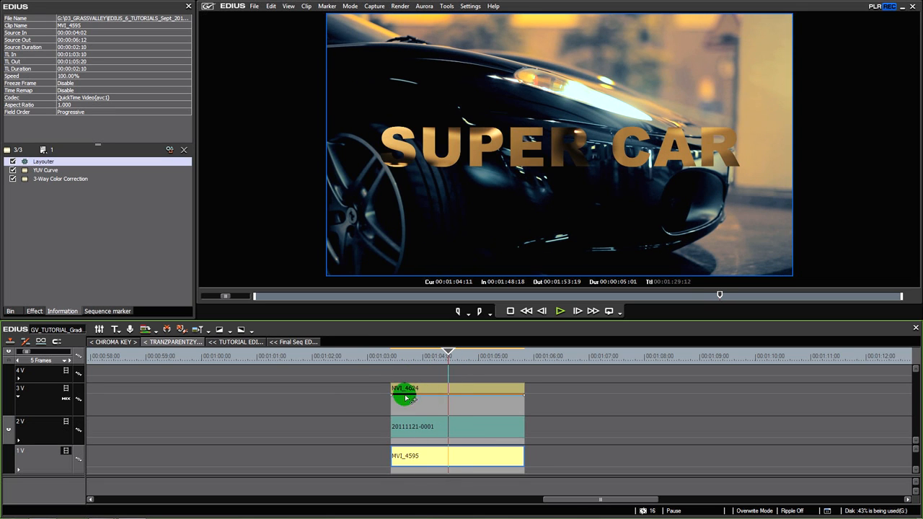
pyautogui.moveTo(352, 391); pyautogui.dragTo(474, 431)
pyautogui.moveTo(564, 390); pyautogui.dragTo(437, 433)
pyautogui.click(479, 395)
pyautogui.moveTo(559, 392); pyautogui.dragTo(448, 427)
pyautogui.click(475, 428)
pyautogui.click(466, 390)
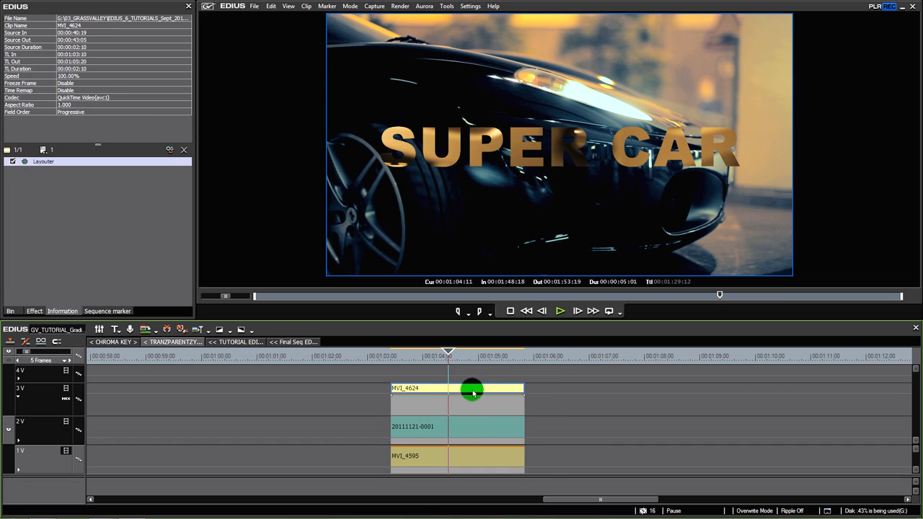
pyautogui.click(475, 429)
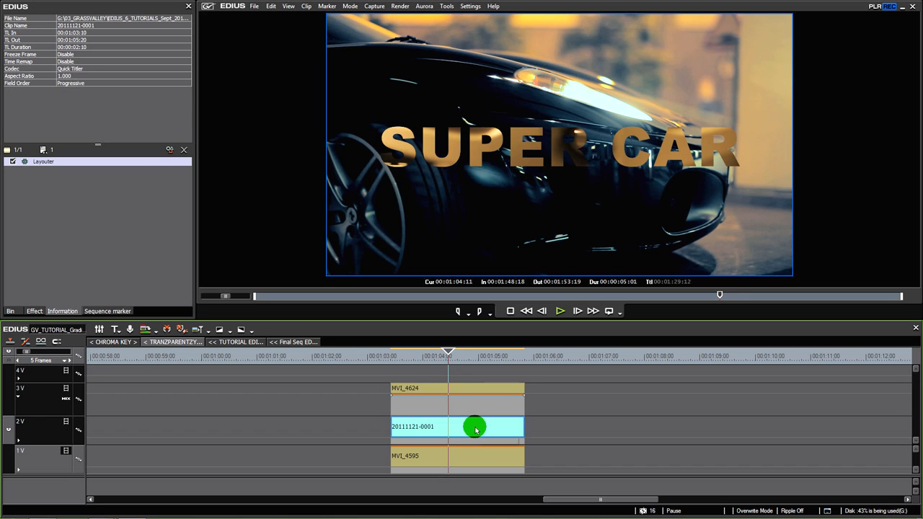
pyautogui.click(465, 391)
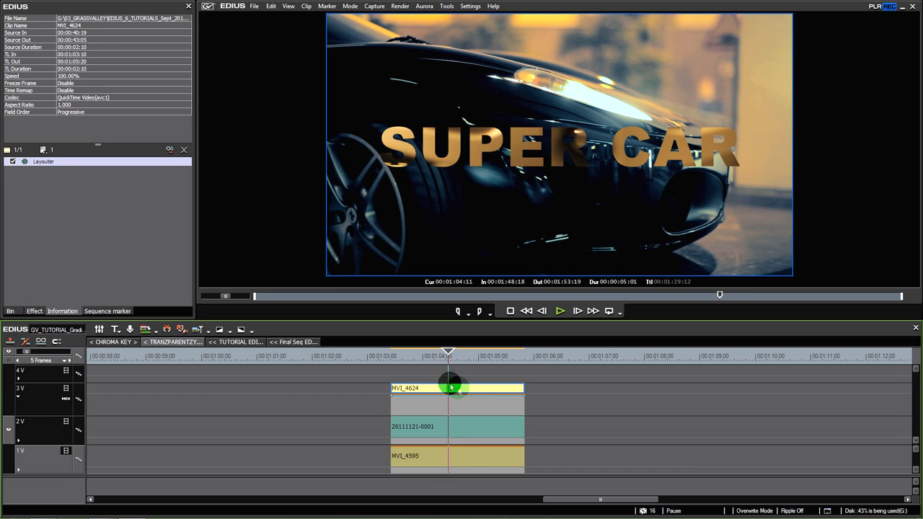
pyautogui.click(470, 458)
pyautogui.moveTo(448, 360)
pyautogui.mouseDown()
pyautogui.moveTo(495, 366)
pyautogui.moveTo(418, 360)
pyautogui.moveTo(436, 361)
pyautogui.mouseUp()
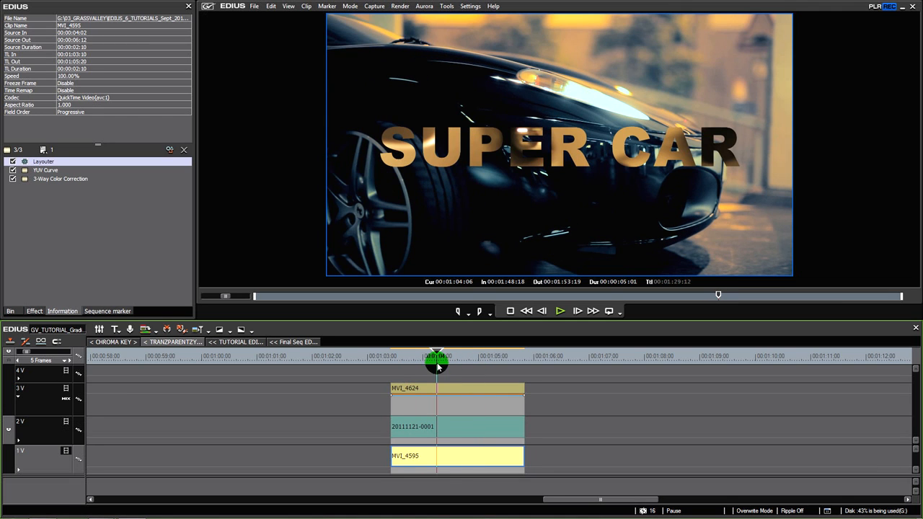
# Set the Track Matte keyer on MVI_4624 to the matte option below Luminance, and preview it at 00:01:03:23
pyautogui.click(461, 408)
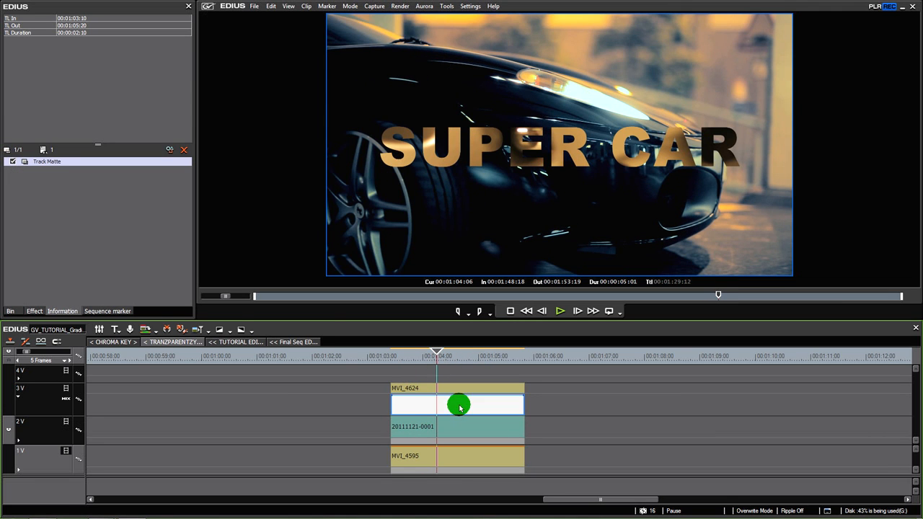
pyautogui.click(450, 386)
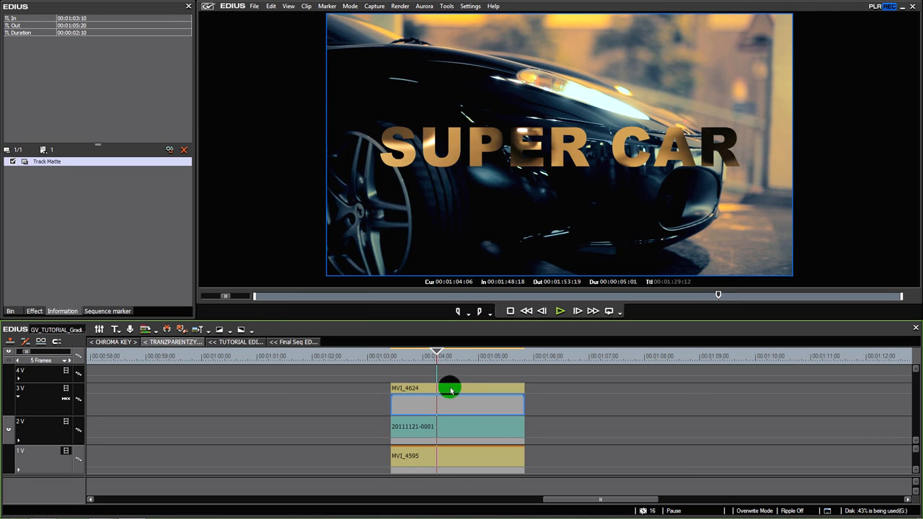
pyautogui.click(456, 409)
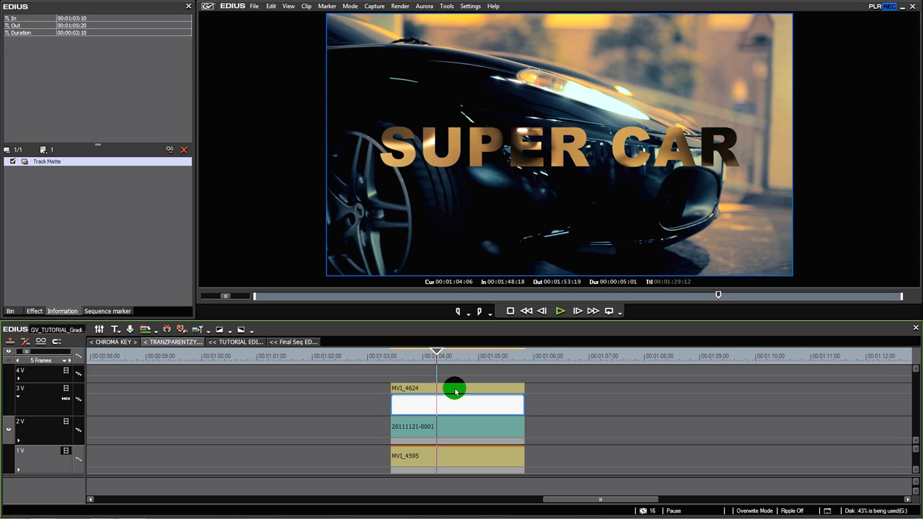
pyautogui.doubleClick(49, 163)
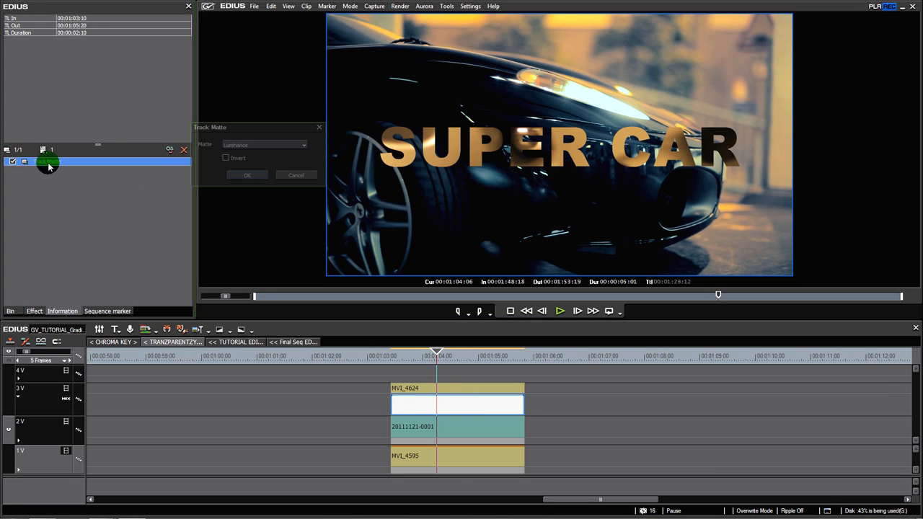
pyautogui.click(259, 146)
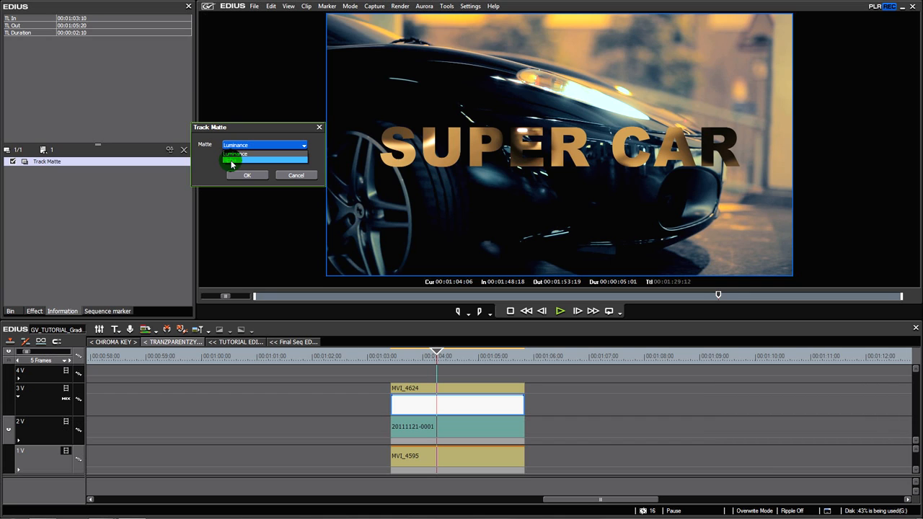
pyautogui.click(232, 160)
pyautogui.click(244, 178)
pyautogui.moveTo(467, 366); pyautogui.dragTo(421, 370)
pyautogui.click(358, 399)
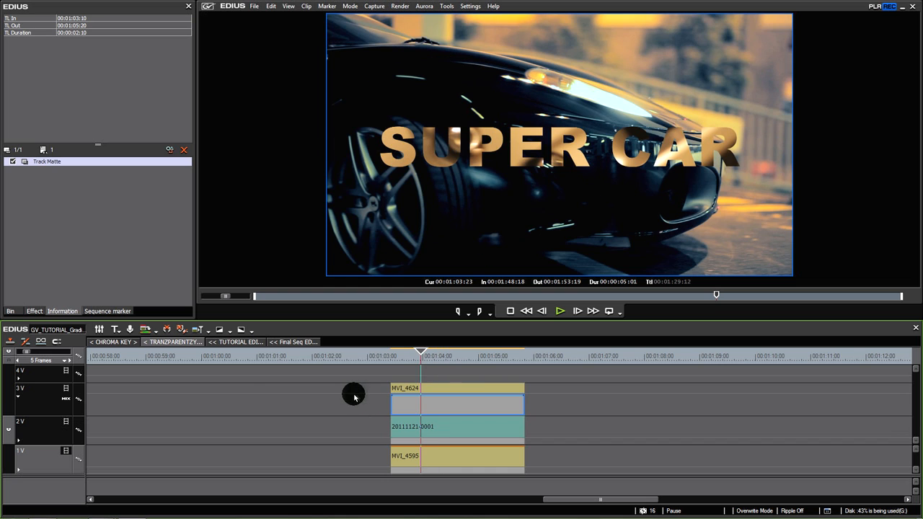
# Delete the SUPER CAR title clip from track 2V, go to 00:01:04:07, and select the mixer area of MVI_4624
pyautogui.click(420, 409)
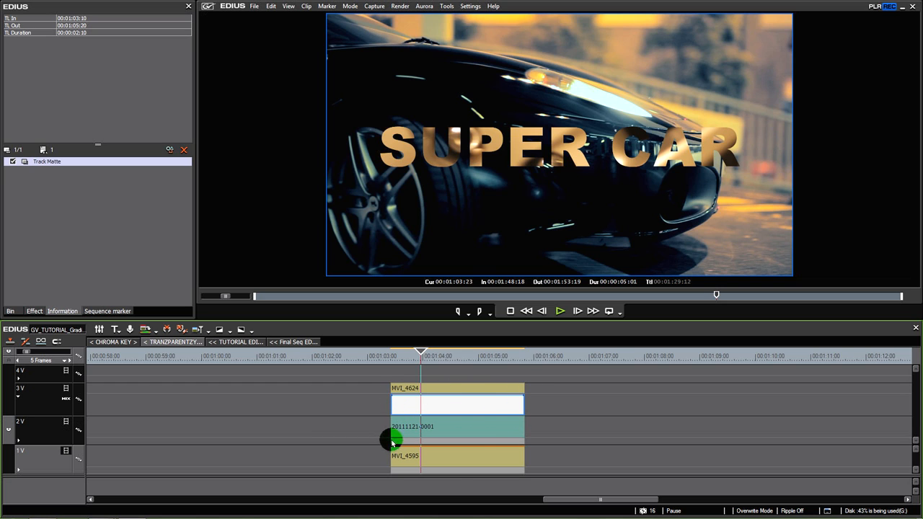
pyautogui.moveTo(549, 396); pyautogui.dragTo(354, 447)
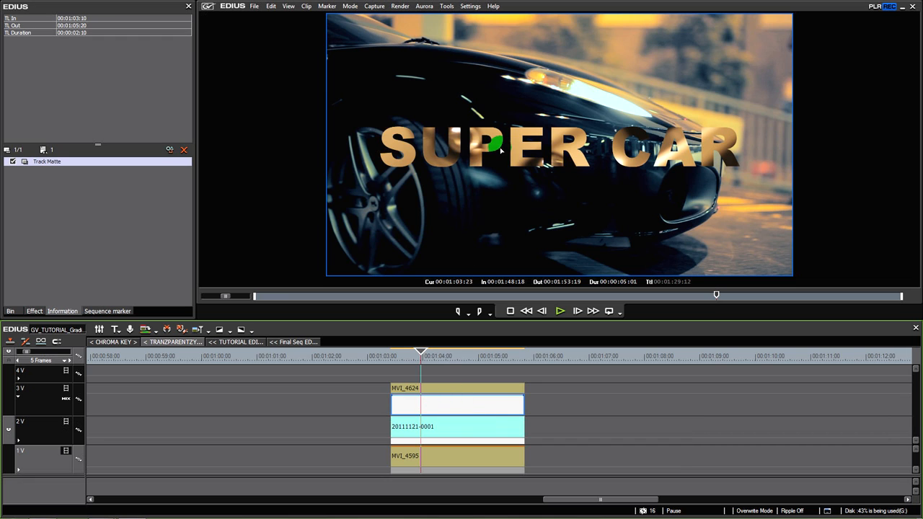
pyautogui.click(445, 426)
pyautogui.moveTo(432, 358)
pyautogui.mouseDown()
pyautogui.moveTo(453, 363)
pyautogui.moveTo(434, 369)
pyautogui.mouseUp()
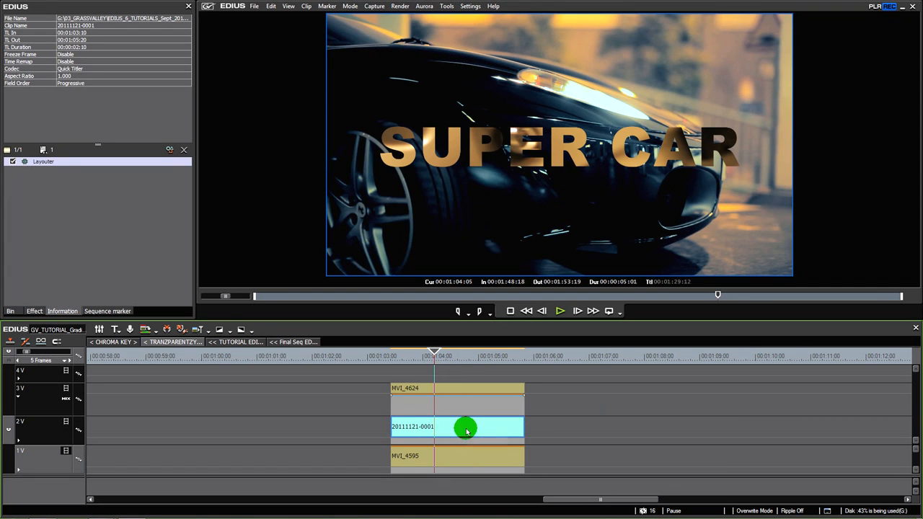
pyautogui.press('Delete')
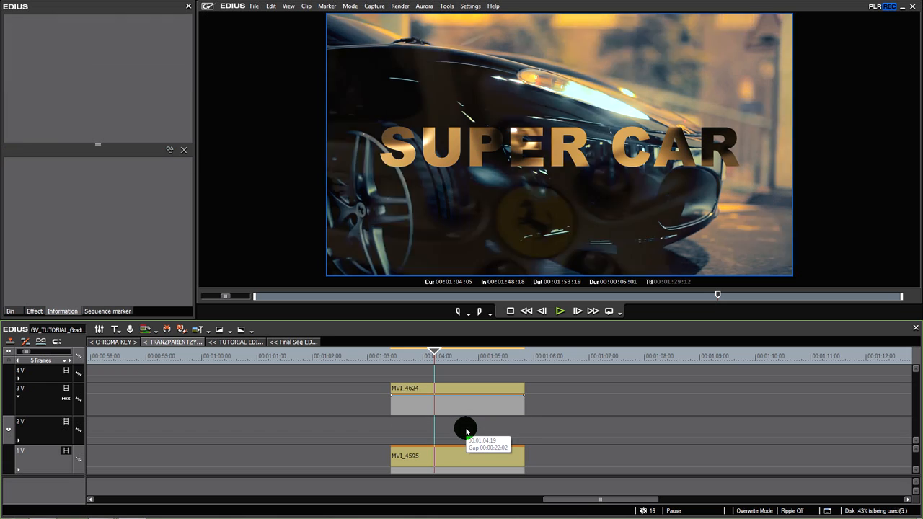
pyautogui.moveTo(430, 355); pyautogui.dragTo(439, 358)
pyautogui.click(447, 408)
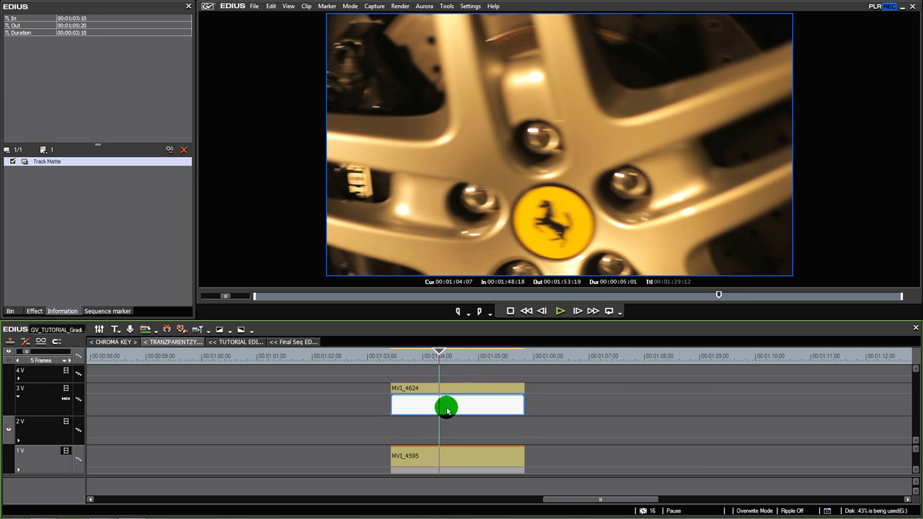
# Check the Track Matte keyer settings of MVI_4624 on track 3V, and reselect the MVI_4624 clip
pyautogui.doubleClick(45, 161)
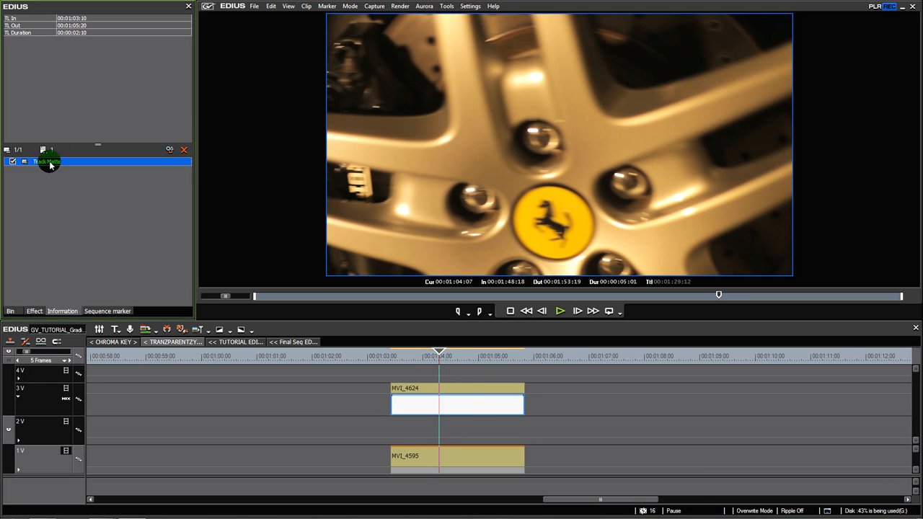
pyautogui.click(256, 178)
pyautogui.click(452, 419)
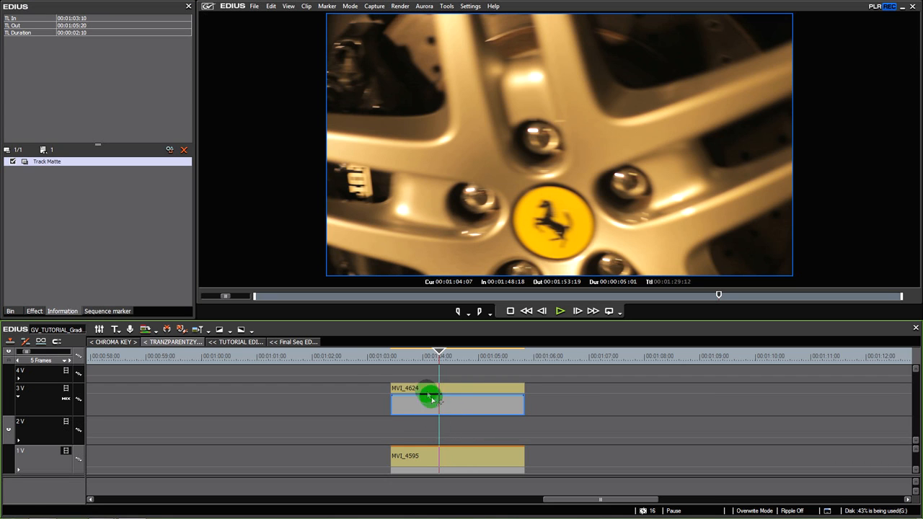
pyautogui.click(445, 404)
pyautogui.click(452, 392)
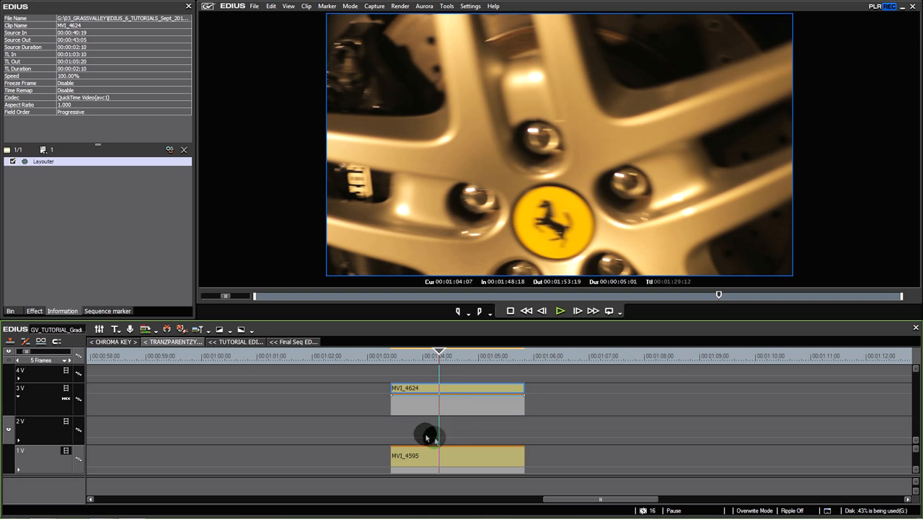
# Place the Smoke_Charge_06 clip from the zALPHAZ bin folder on track 2V, aligned with the start of MVI_4624
pyautogui.click(34, 311)
pyautogui.click(12, 312)
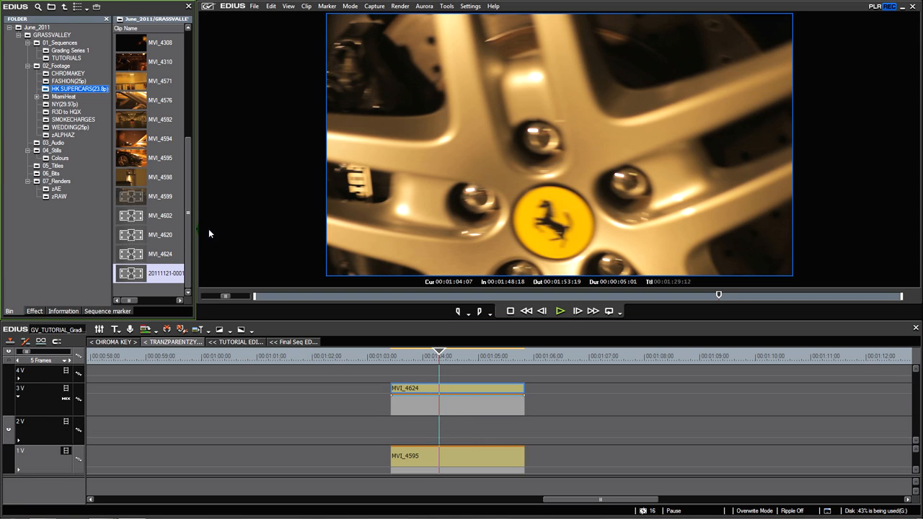
pyautogui.moveTo(188, 226); pyautogui.dragTo(187, 178)
pyautogui.click(59, 137)
pyautogui.moveTo(130, 43); pyautogui.dragTo(385, 429)
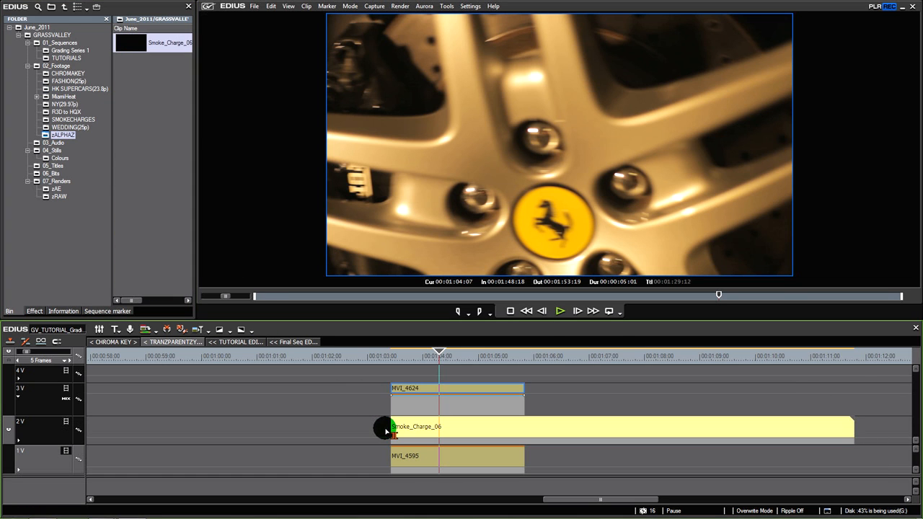
# Play the composite from 00:01:03:10 and scrub to 00:01:04:06 to examine how the smoke charge reveals MVI_4624 over MVI_4595
pyautogui.moveTo(404, 357)
pyautogui.mouseDown()
pyautogui.moveTo(396, 358)
pyautogui.moveTo(404, 360)
pyautogui.mouseUp()
pyautogui.press('space')
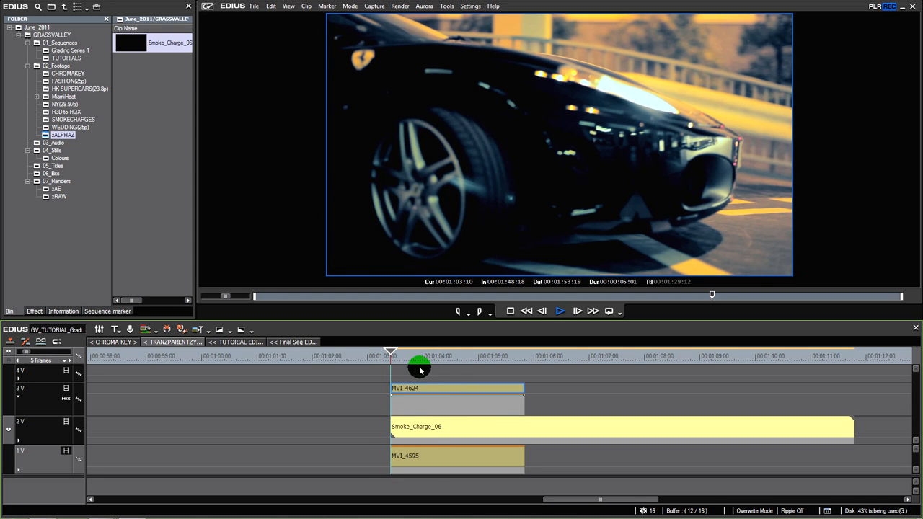
pyautogui.moveTo(422, 371)
pyautogui.mouseDown()
pyautogui.moveTo(488, 365)
pyautogui.moveTo(410, 362)
pyautogui.moveTo(431, 368)
pyautogui.mouseUp()
pyautogui.click(438, 424)
pyautogui.click(426, 362)
pyautogui.moveTo(425, 362); pyautogui.dragTo(436, 378)
pyautogui.click(433, 389)
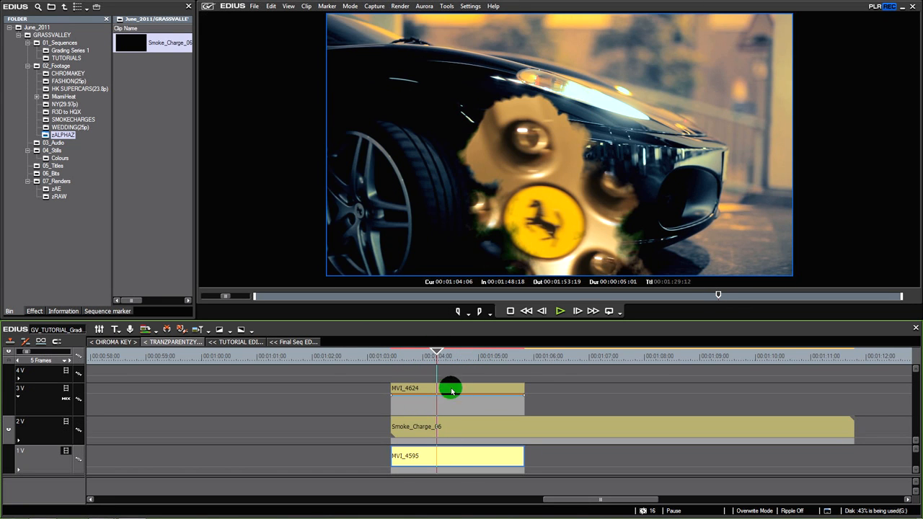
# Trim the start of the Smoke_Charge_06 clip on track 2V and play the composite from 00:01:03:10
pyautogui.moveTo(392, 426)
pyautogui.mouseDown()
pyautogui.moveTo(418, 429)
pyautogui.moveTo(391, 429)
pyautogui.mouseUp()
pyautogui.click(392, 355)
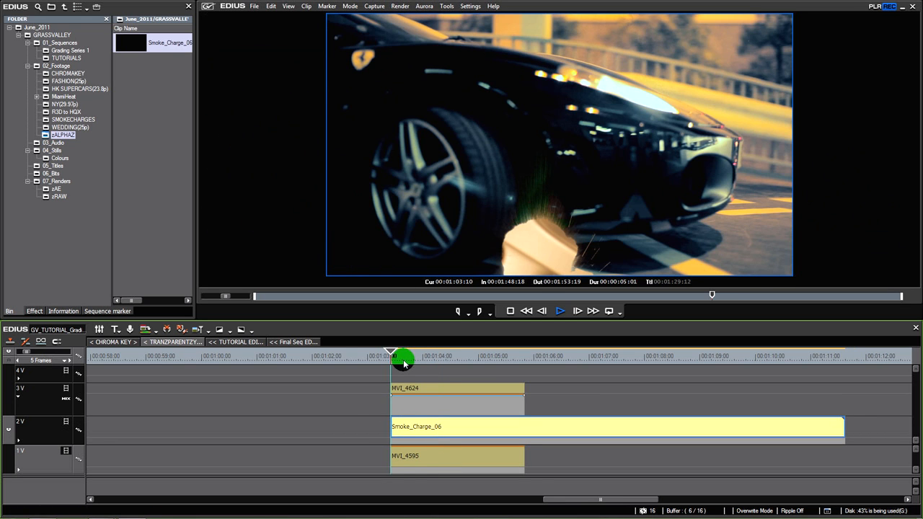
pyautogui.press('space')
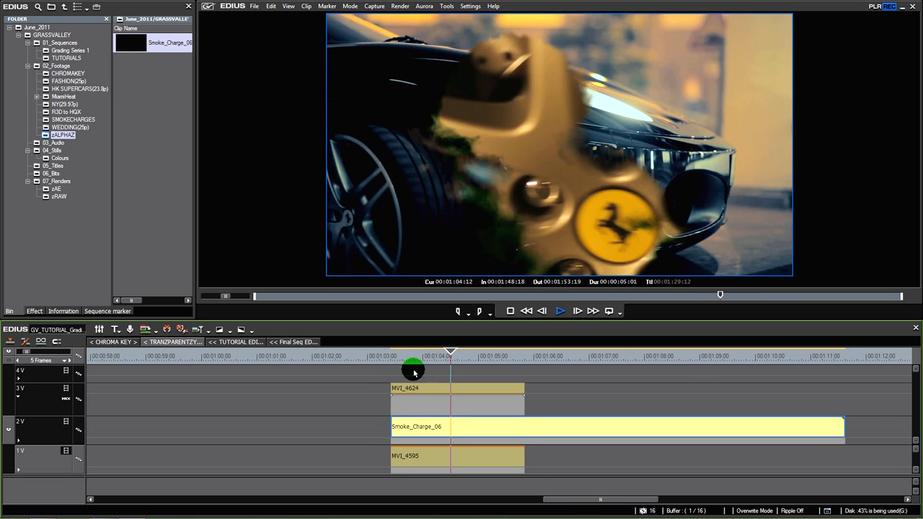
# View the smoke matte composite full screen, step back through frames, and scrub the sequence to 00:01:04:04
pyautogui.doubleClick(469, 256)
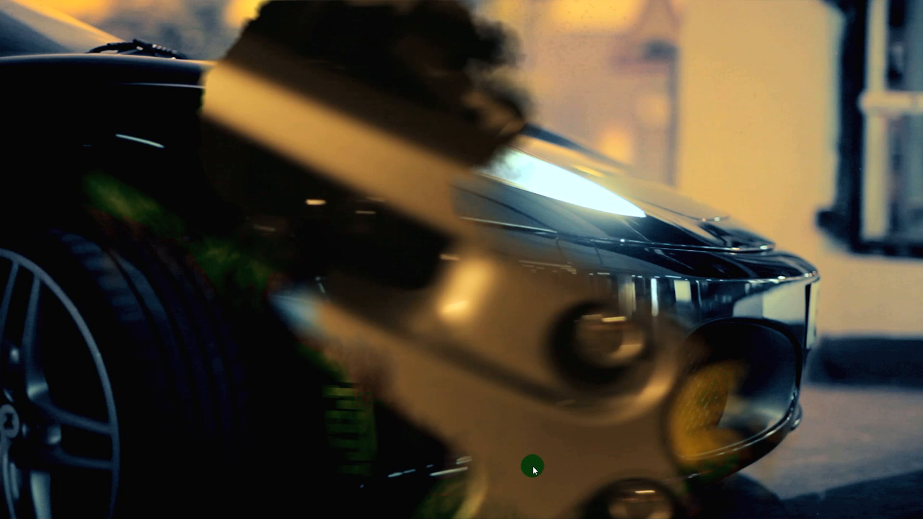
pyautogui.press('Left')
pyautogui.press('Left')
pyautogui.press('Left')
pyautogui.press('Left')
pyautogui.press('Escape')
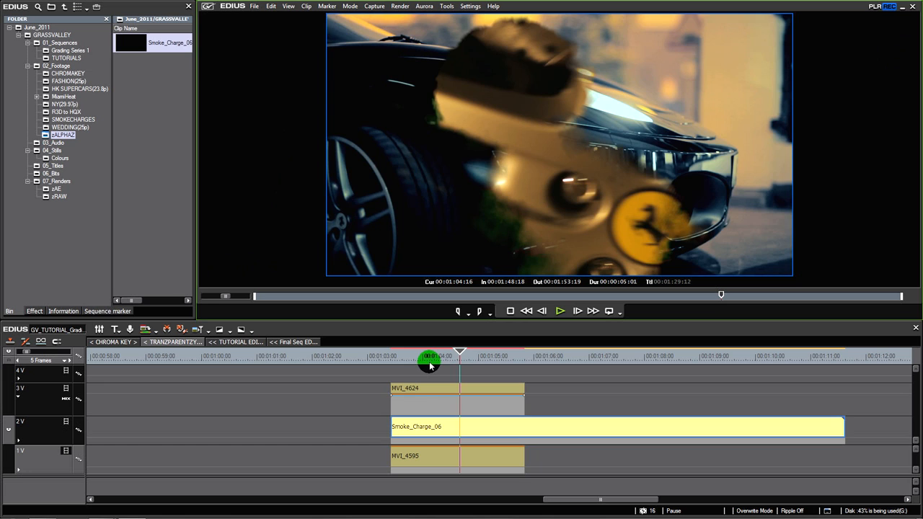
pyautogui.click(410, 361)
pyautogui.moveTo(410, 362); pyautogui.dragTo(433, 373)
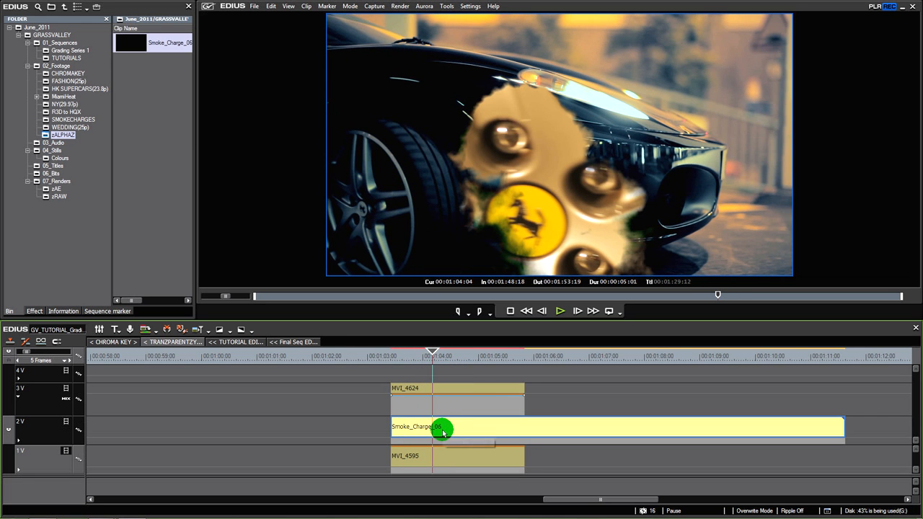
# Delete Smoke_Charge_06 from track 2V and move MVI_4624 down to track 2V, directly above MVI_4595
pyautogui.press('Delete')
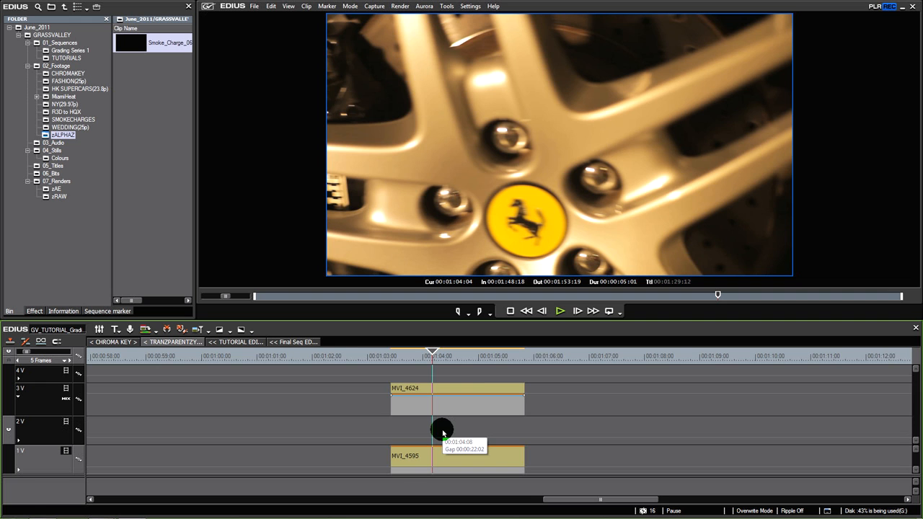
pyautogui.scroll(-1, 443, 433)
pyautogui.click(449, 150)
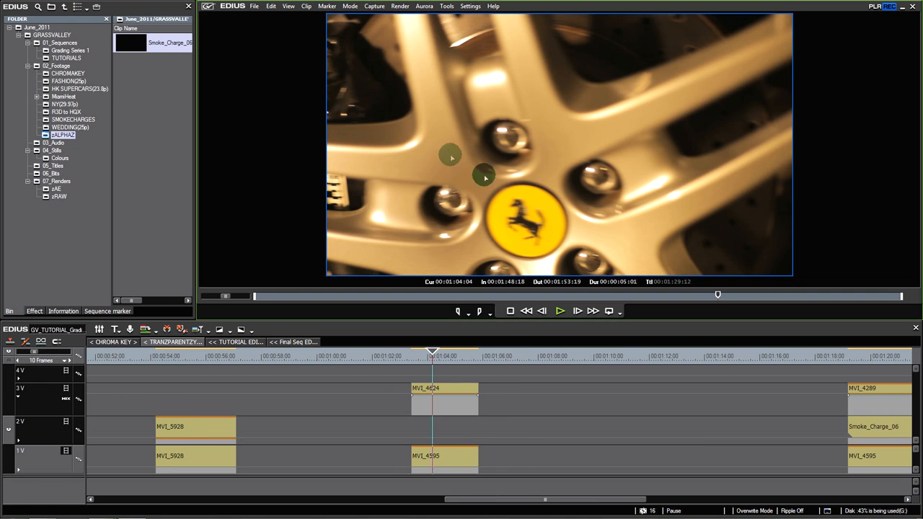
pyautogui.moveTo(412, 355)
pyautogui.mouseDown()
pyautogui.moveTo(428, 363)
pyautogui.moveTo(413, 358)
pyautogui.mouseUp()
pyautogui.click(427, 392)
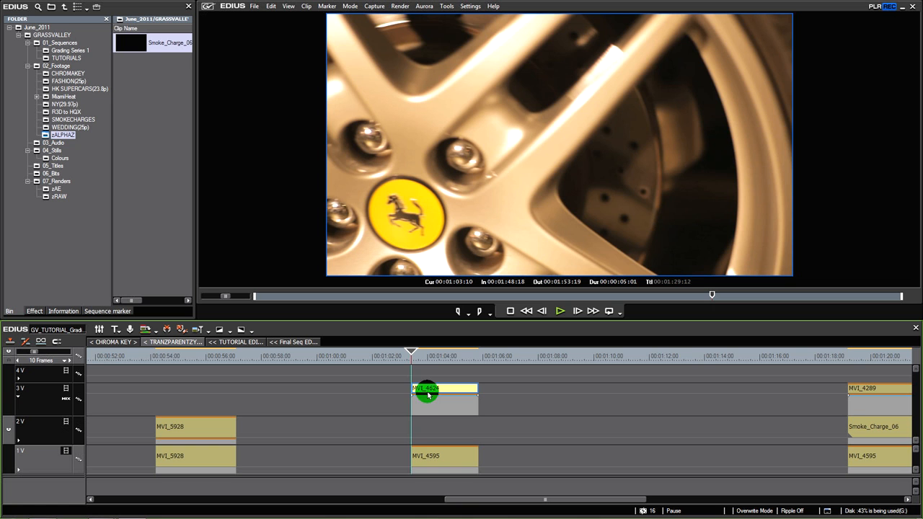
pyautogui.moveTo(435, 392); pyautogui.dragTo(433, 430)
# Remove the Track Matte keyer from the mixer area of the MVI_4624 clip on track 2V
pyautogui.click(438, 454)
pyautogui.moveTo(430, 366)
pyautogui.mouseDown()
pyautogui.moveTo(440, 357)
pyautogui.moveTo(421, 363)
pyautogui.mouseUp()
pyautogui.click(435, 448)
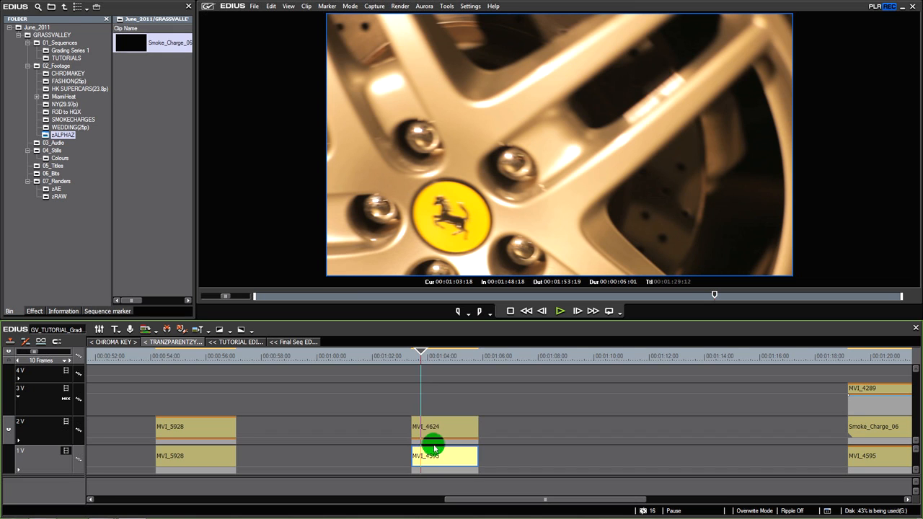
pyautogui.click(438, 443)
pyautogui.click(80, 311)
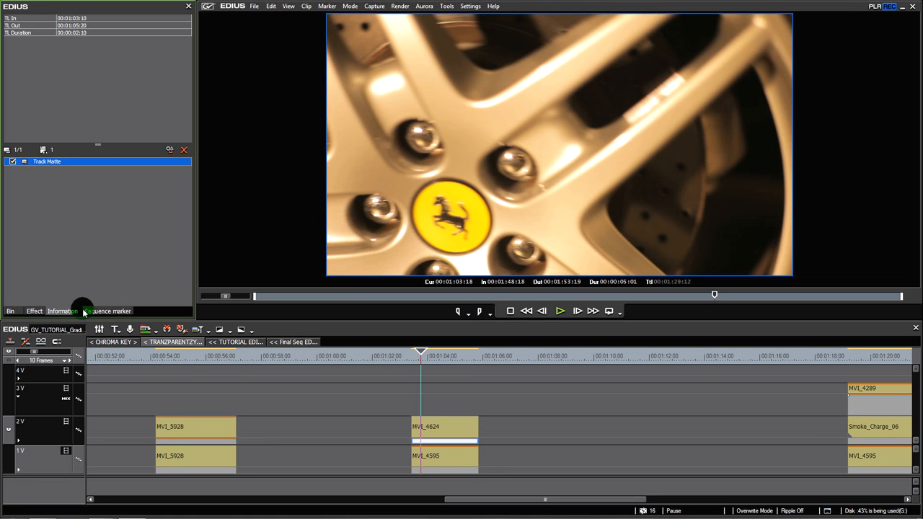
pyautogui.press('Delete')
# Go to 00:01:03:15 and apply the Color Balance video filter to the MVI_4624 clip on track 2V
pyautogui.moveTo(416, 358)
pyautogui.mouseDown()
pyautogui.moveTo(436, 367)
pyautogui.moveTo(418, 365)
pyautogui.mouseUp()
pyautogui.click(436, 432)
pyautogui.click(508, 177)
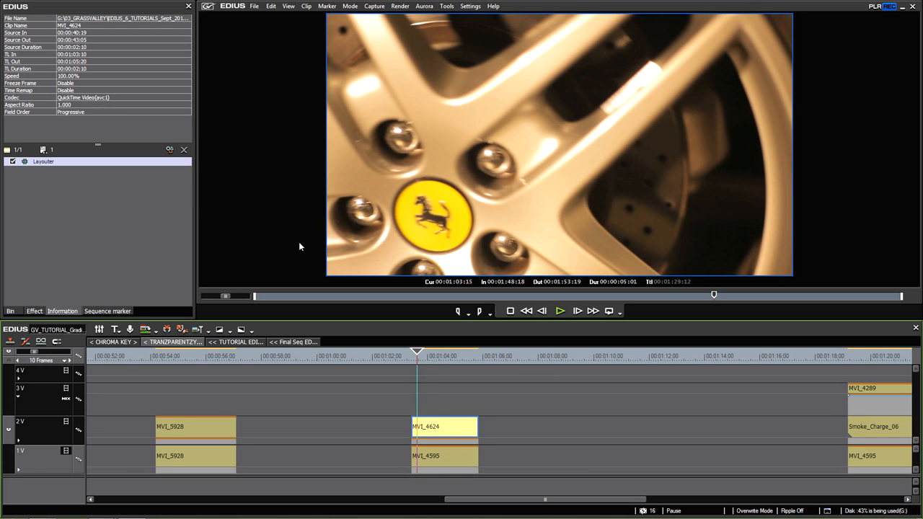
pyautogui.click(34, 311)
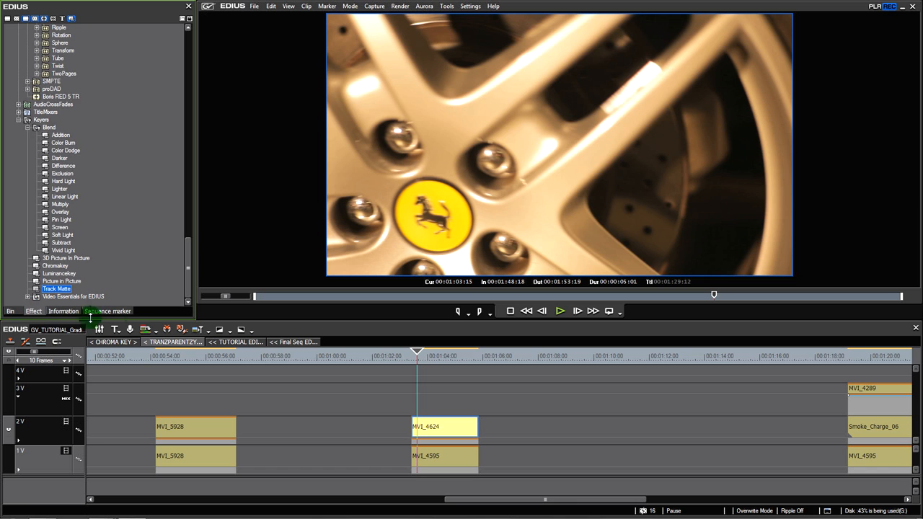
pyautogui.moveTo(186, 289); pyautogui.dragTo(179, 78)
pyautogui.click(52, 66)
pyautogui.moveTo(52, 69); pyautogui.dragTo(445, 429)
# Set the Color Balance Chroma of MVI_4624 to -128, keeping the settings dialog compact beside the preview
pyautogui.doubleClick(56, 170)
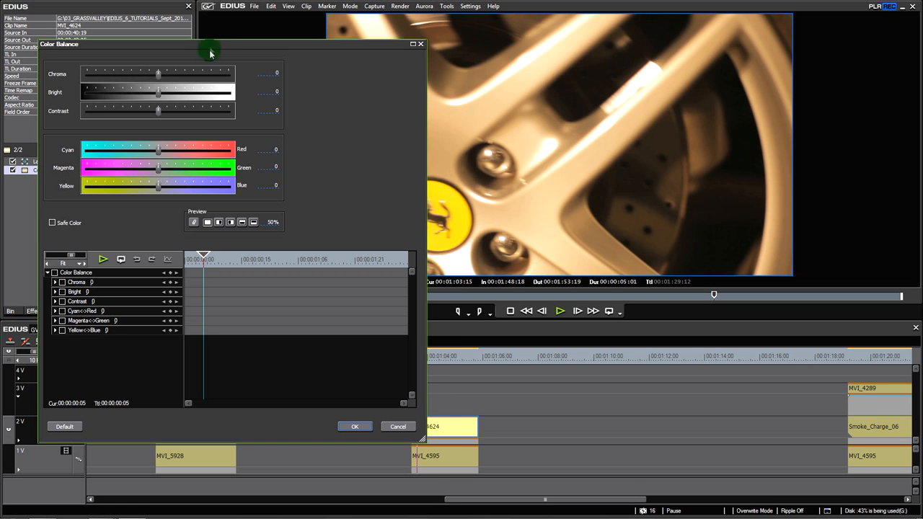
pyautogui.moveTo(210, 54); pyautogui.dragTo(236, 205)
pyautogui.moveTo(184, 229); pyautogui.dragTo(96, 238)
pyautogui.moveTo(383, 196); pyautogui.dragTo(358, 119)
pyautogui.moveTo(424, 512); pyautogui.dragTo(402, 346)
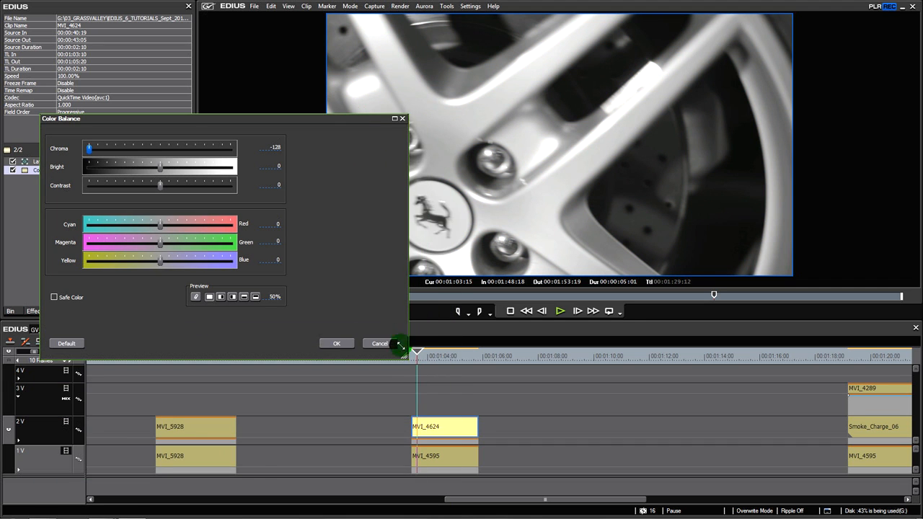
# Set the Color Balance Bright to 79 and Contrast to 75 for MVI_4624, with the preview kept in view
pyautogui.moveTo(320, 122); pyautogui.dragTo(285, 167)
pyautogui.moveTo(132, 214); pyautogui.dragTo(173, 211)
pyautogui.moveTo(126, 230); pyautogui.dragTo(157, 230)
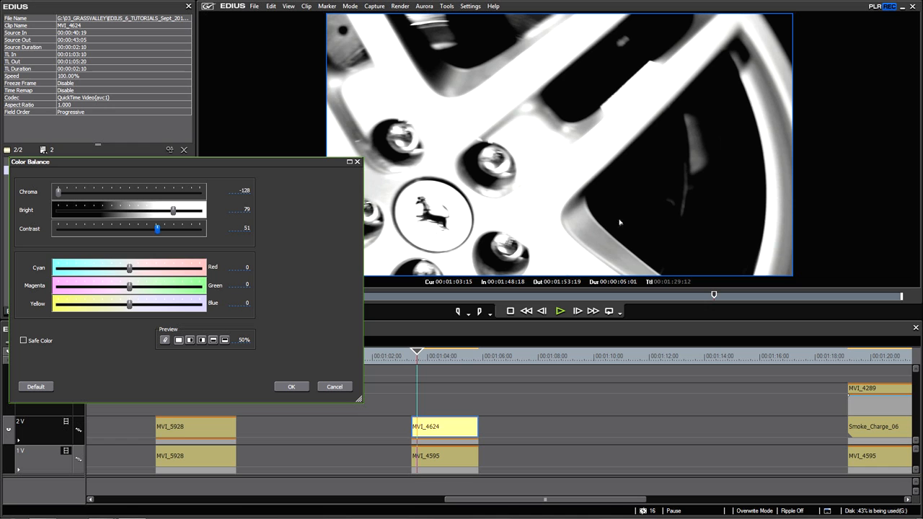
pyautogui.moveTo(159, 233); pyautogui.dragTo(171, 230)
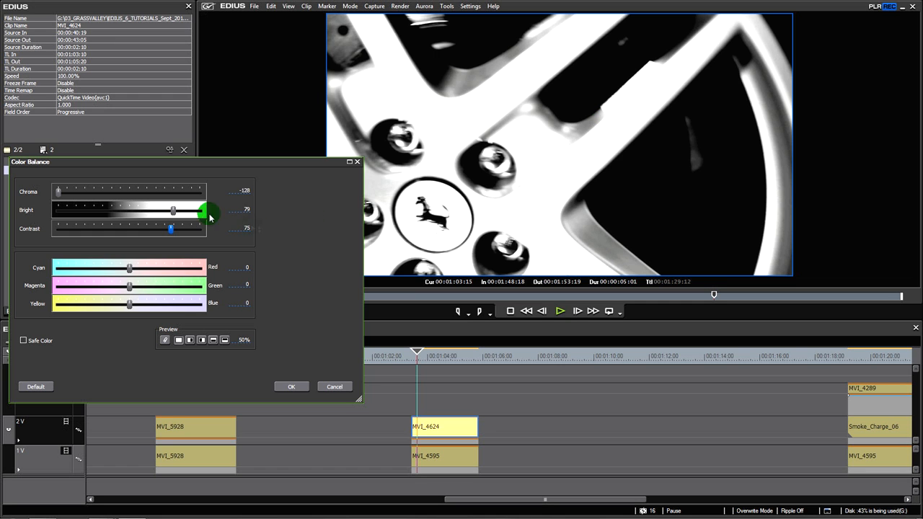
# Set the Color Balance Bright to -33 and Contrast to 103 for MVI_4624, apply the filter and preview it to 00:01:03:20
pyautogui.moveTo(173, 213); pyautogui.dragTo(112, 212)
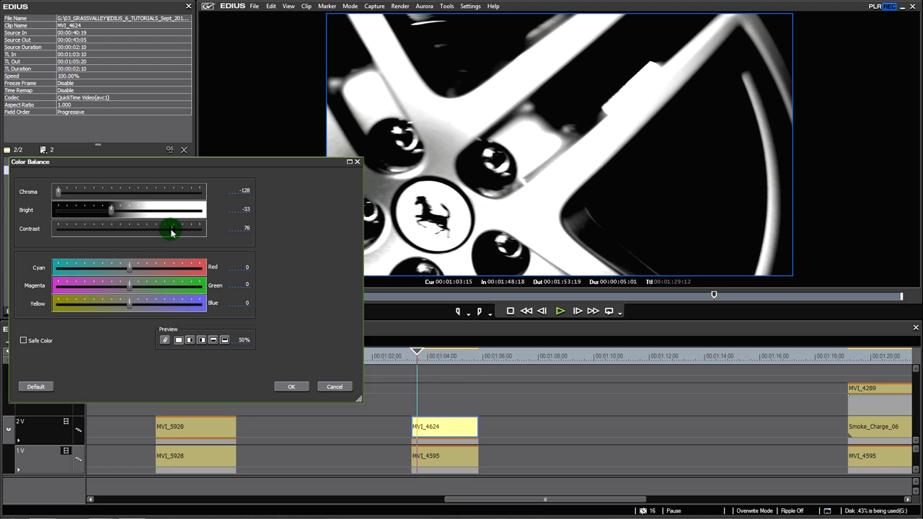
pyautogui.moveTo(186, 234)
pyautogui.mouseDown()
pyautogui.moveTo(129, 233)
pyautogui.moveTo(185, 240)
pyautogui.mouseUp()
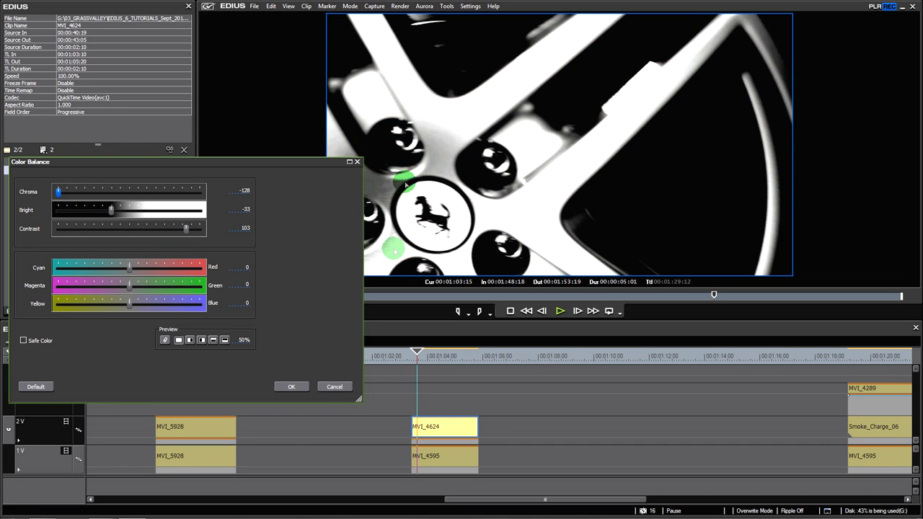
pyautogui.click(304, 388)
pyautogui.moveTo(404, 363); pyautogui.dragTo(423, 366)
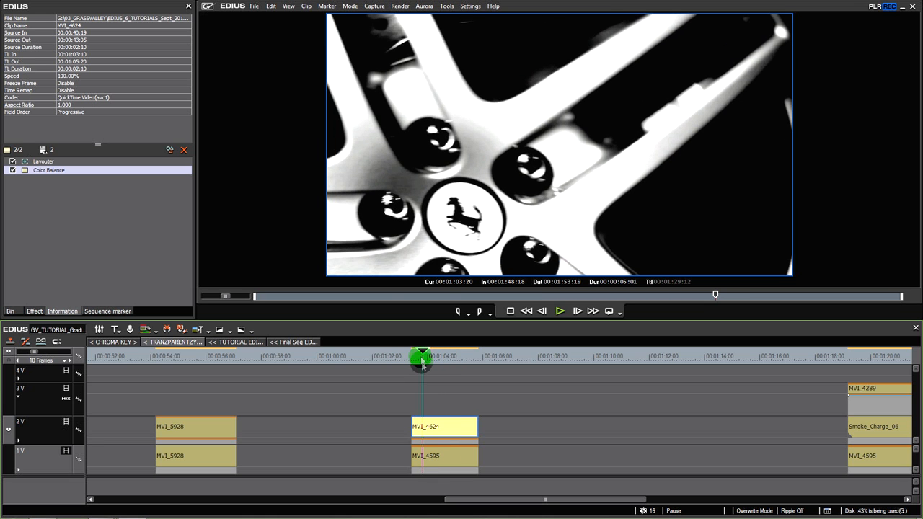
# Place MVI_4289 from the HK SUPERCARS(23.8p) footage folder on track 3V, directly above the MVI_4624 clip
pyautogui.click(10, 311)
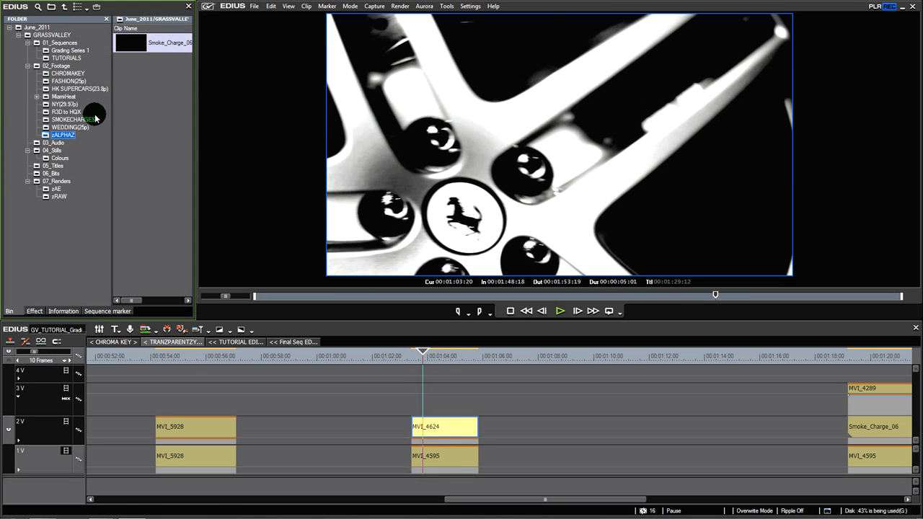
pyautogui.click(70, 90)
pyautogui.doubleClick(151, 177)
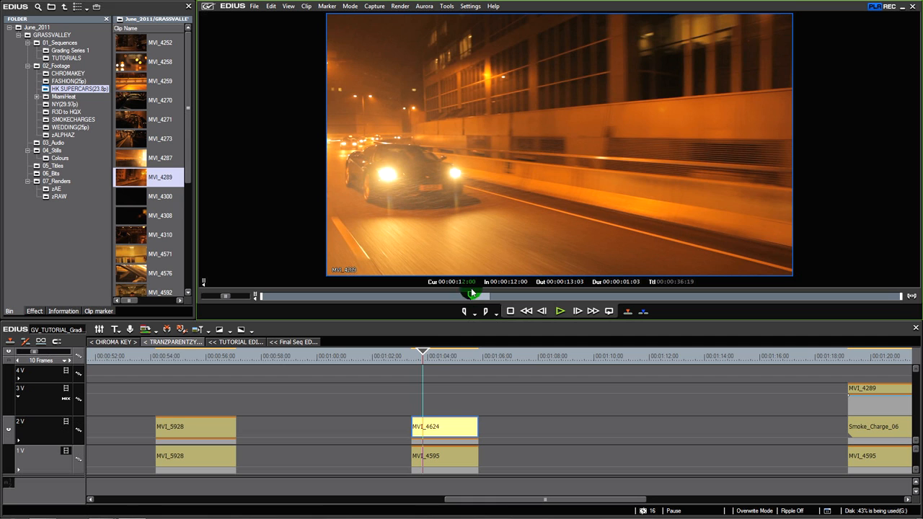
pyautogui.moveTo(460, 257); pyautogui.dragTo(478, 390)
pyautogui.moveTo(432, 357)
pyautogui.mouseDown()
pyautogui.moveTo(453, 356)
pyautogui.moveTo(427, 362)
pyautogui.moveTo(438, 363)
pyautogui.mouseUp()
# Apply the Track Matte keyer to the mixer area of the MVI_4289 clip on track 3V and scrub through the result
pyautogui.click(34, 311)
pyautogui.moveTo(185, 84); pyautogui.dragTo(195, 290)
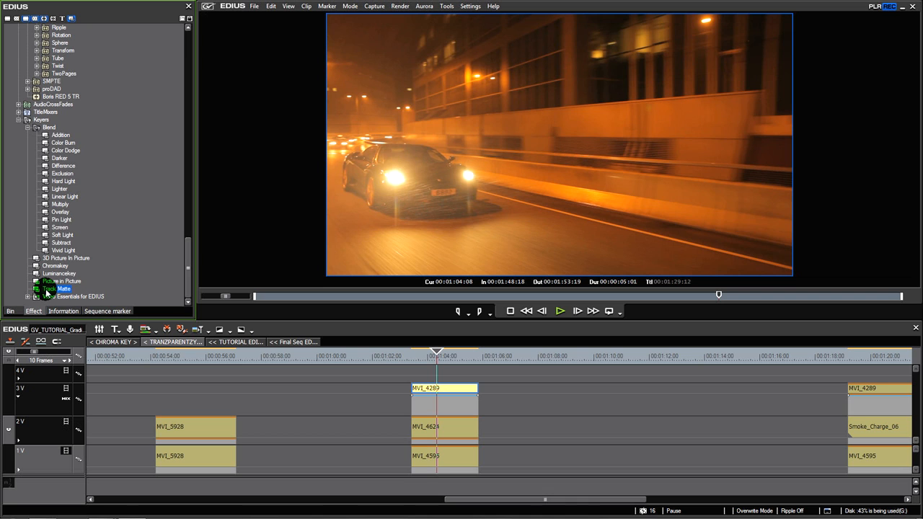
pyautogui.moveTo(45, 290); pyautogui.dragTo(216, 335)
pyautogui.moveTo(252, 361); pyautogui.dragTo(422, 407)
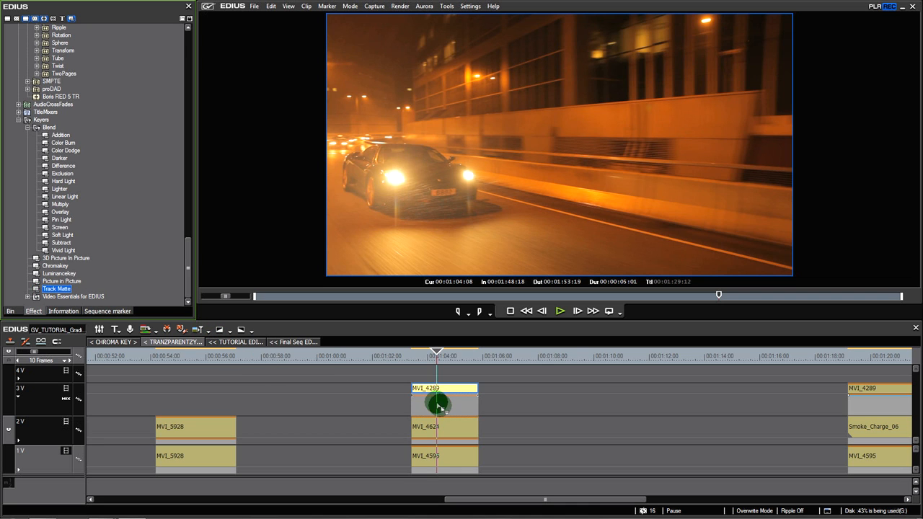
pyautogui.moveTo(443, 406); pyautogui.dragTo(442, 405)
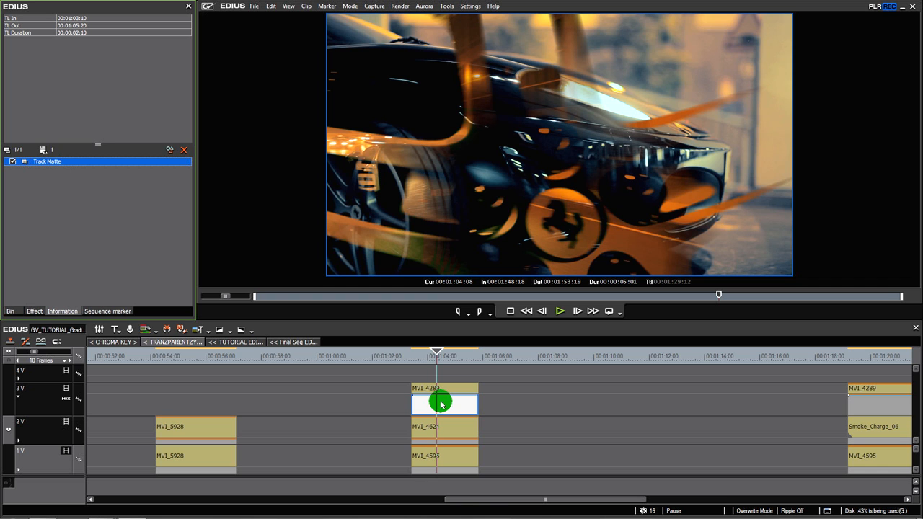
pyautogui.click(443, 357)
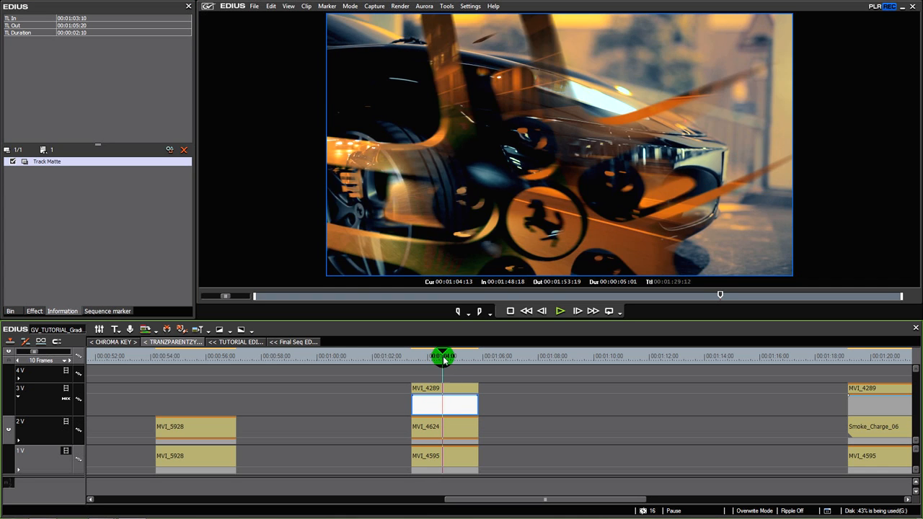
pyautogui.moveTo(443, 358); pyautogui.dragTo(427, 356)
# Try Alpha as the Track Matte type on MVI_4289, and return the matte to Luminance
pyautogui.click(440, 407)
pyautogui.click(445, 430)
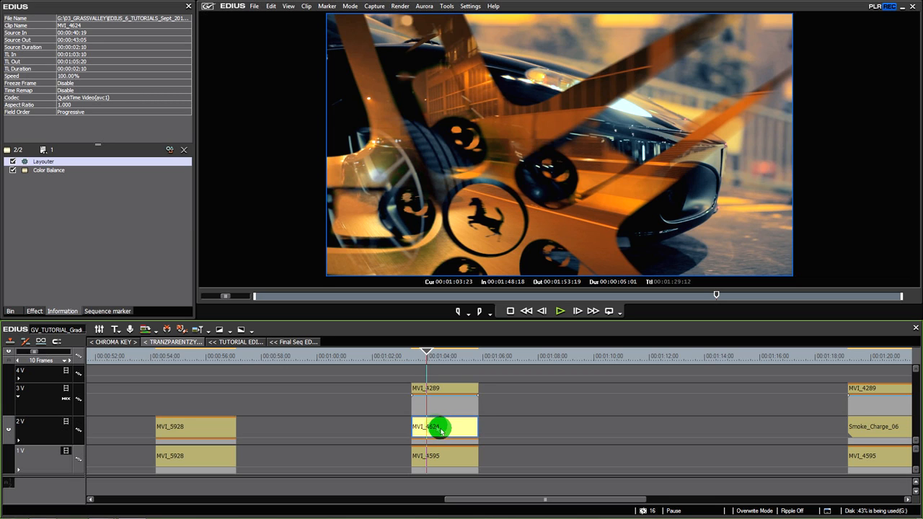
pyautogui.click(427, 406)
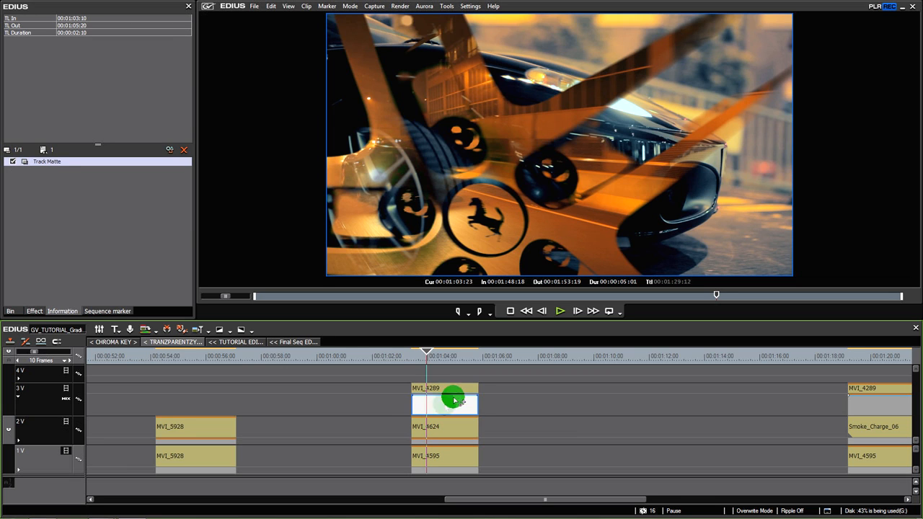
pyautogui.doubleClick(43, 160)
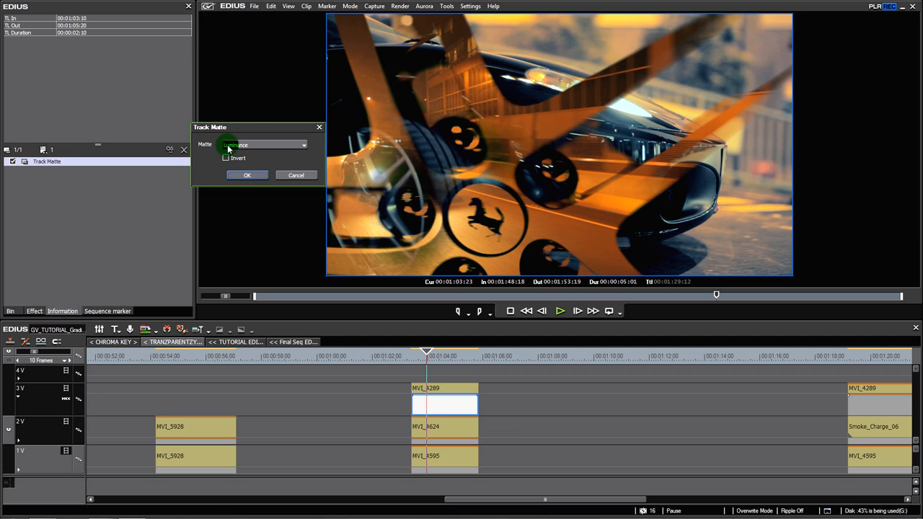
pyautogui.click(256, 147)
pyautogui.click(244, 157)
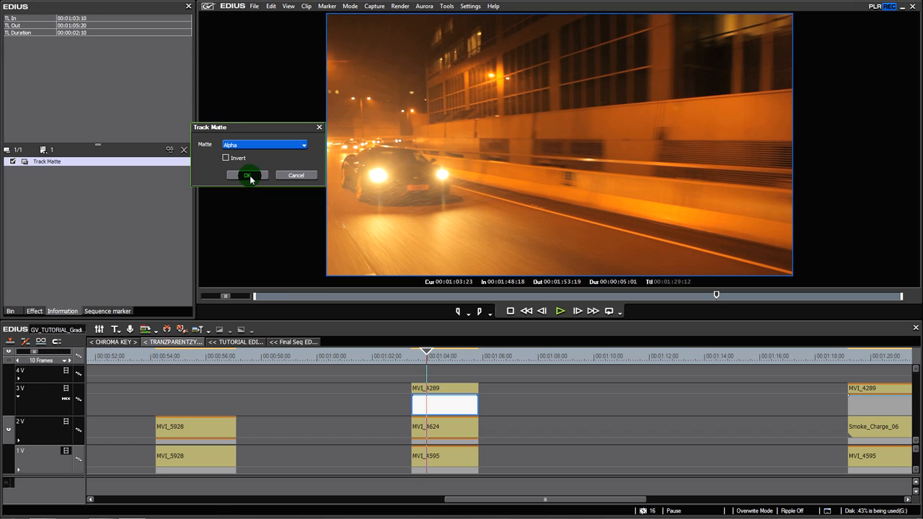
pyautogui.click(441, 428)
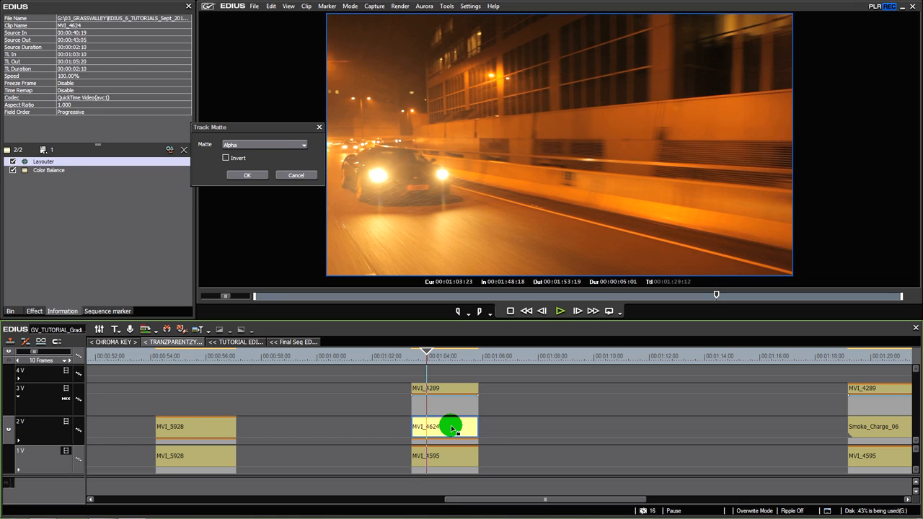
pyautogui.click(261, 145)
pyautogui.click(260, 154)
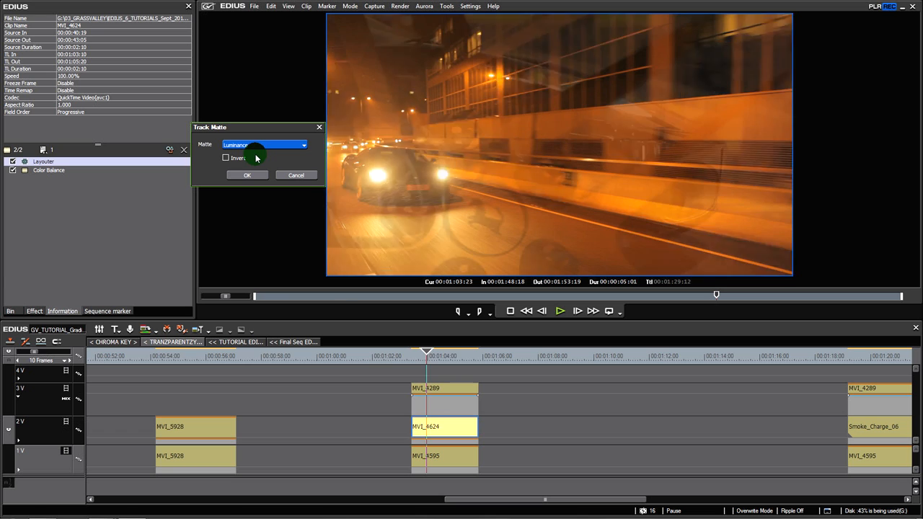
pyautogui.click(248, 175)
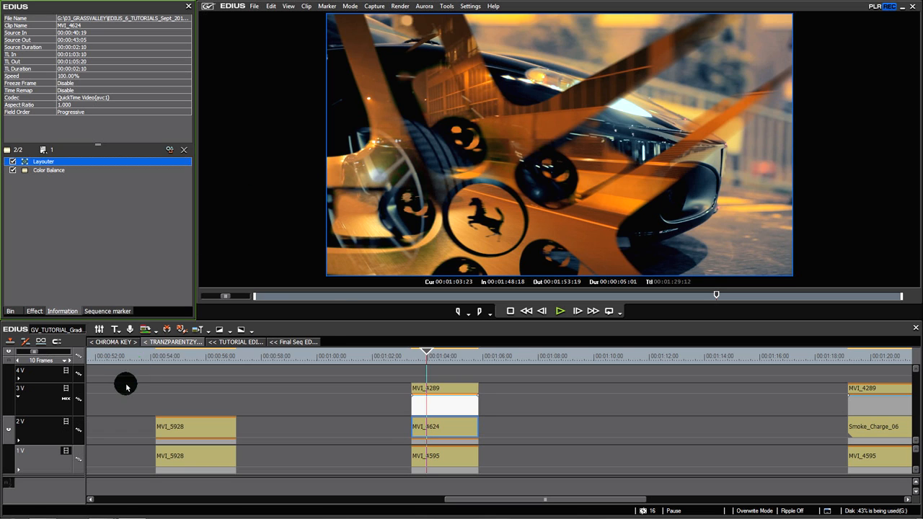
# Toggle the video of track 3V off and on to compare the MVI_4624 matte with the composite over MVI_4595
pyautogui.click(65, 388)
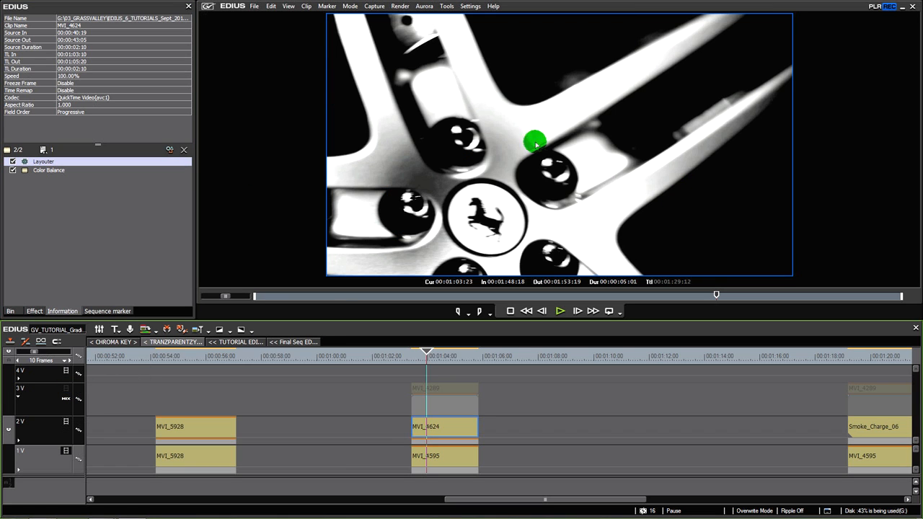
pyautogui.click(65, 389)
pyautogui.click(66, 390)
pyautogui.click(66, 390)
pyautogui.click(448, 435)
pyautogui.click(436, 391)
pyautogui.click(446, 461)
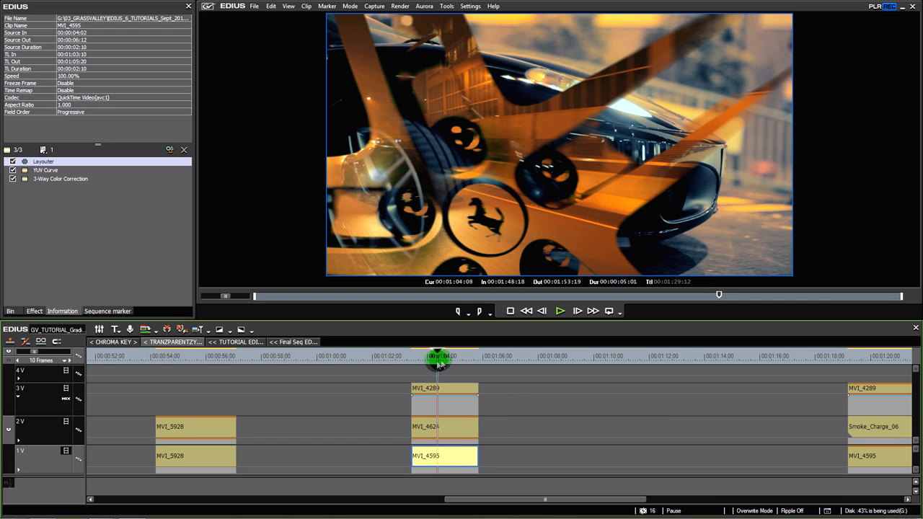
pyautogui.moveTo(439, 363); pyautogui.dragTo(429, 363)
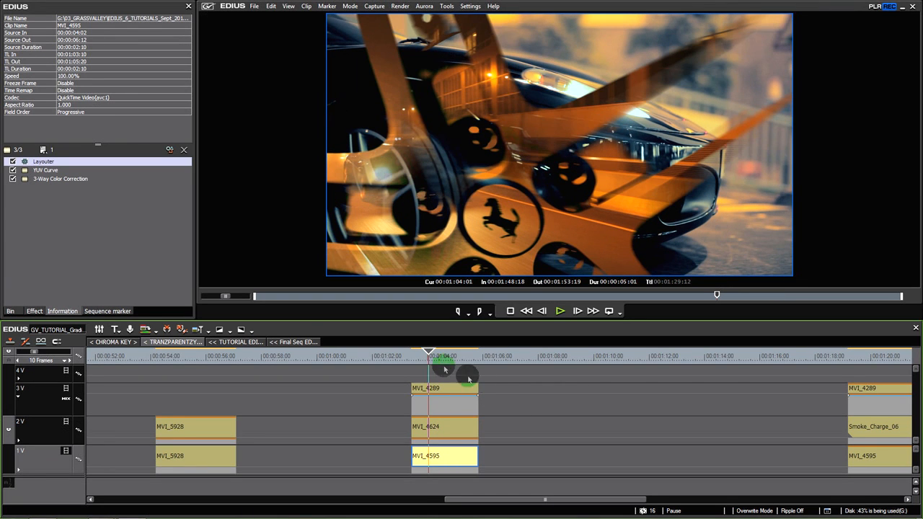
# Select the MVI_4289 mixer area together with the MVI_4624 matte clip beneath it and scrub the composite to 00:01:03:19
pyautogui.click(406, 396)
pyautogui.moveTo(406, 397); pyautogui.dragTo(492, 445)
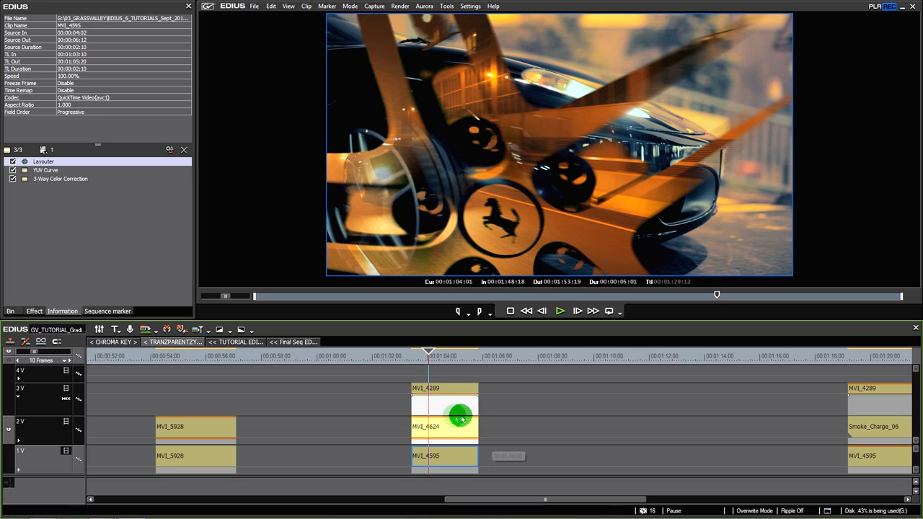
pyautogui.moveTo(375, 394); pyautogui.dragTo(500, 434)
pyautogui.moveTo(429, 355)
pyautogui.mouseDown()
pyautogui.moveTo(449, 356)
pyautogui.moveTo(424, 363)
pyautogui.mouseUp()
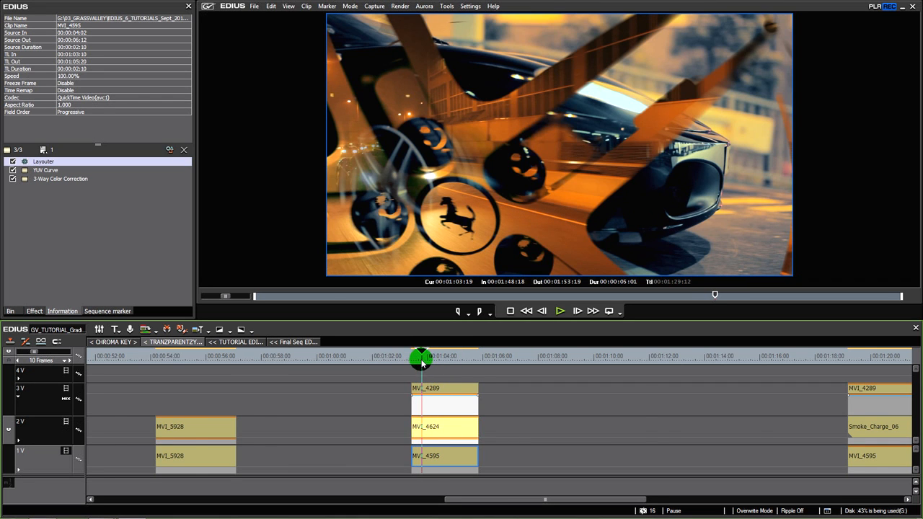
# Examine the existing MVI_4289, MVI_4624 and MVI_4595 composite around 00:01:28 and locate the Track Matte keyer among the effects
pyautogui.scroll(-4, 469, 373)
pyautogui.moveTo(624, 358); pyautogui.dragTo(627, 358)
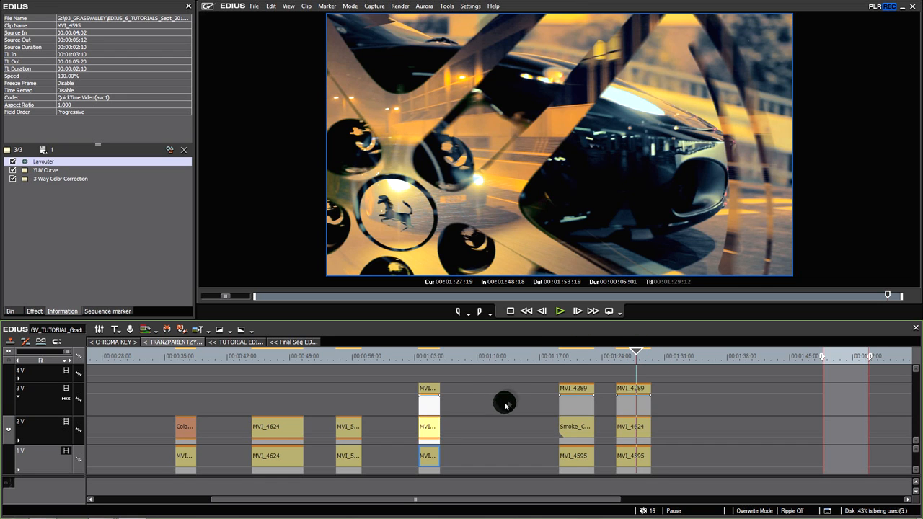
pyautogui.click(628, 356)
pyautogui.moveTo(625, 359); pyautogui.dragTo(644, 358)
pyautogui.click(34, 311)
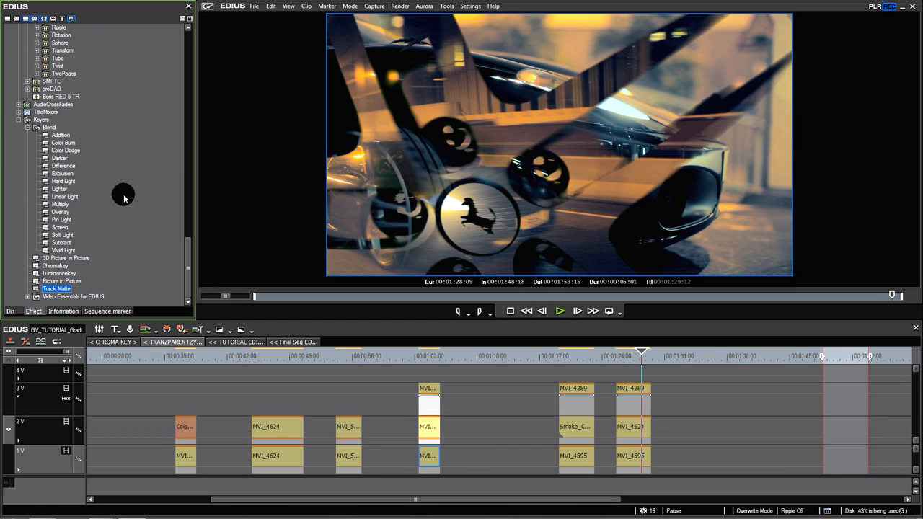
pyautogui.click(64, 289)
pyautogui.moveTo(630, 361); pyautogui.dragTo(629, 361)
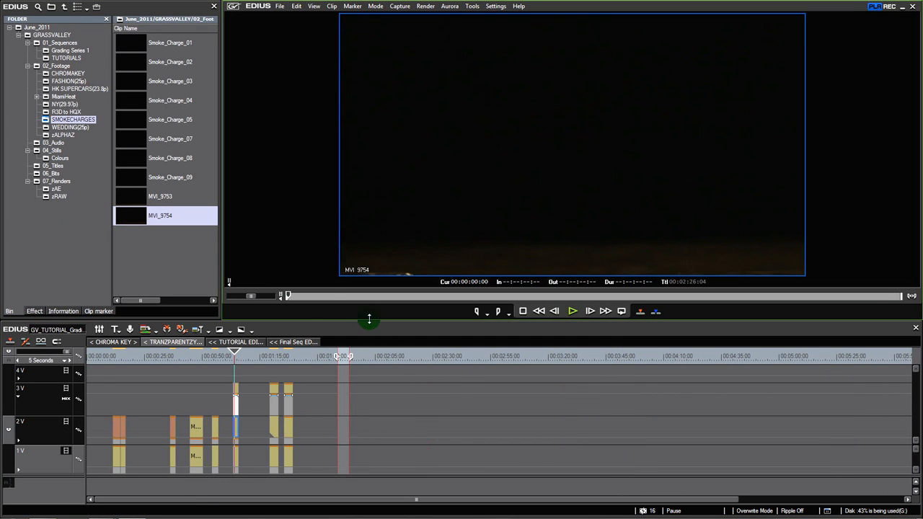
# Preview the MVI_9754 flame clip up to 00:00:17:00 in the player
pyautogui.moveTo(325, 303); pyautogui.dragTo(361, 312)
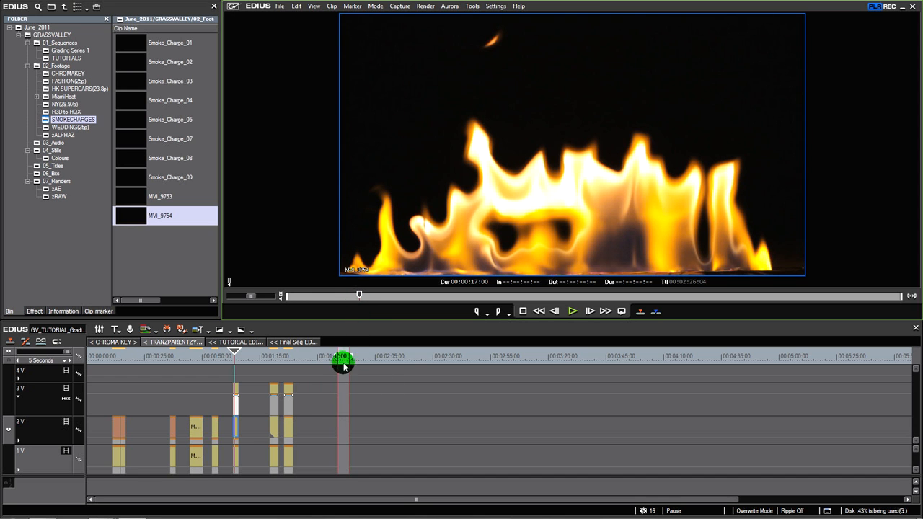
# Place MVI_4624 from the HK SUPERCARS(23.8p) footage folder on track 2V in the empty timeline area, starting at about 00:01:54
pyautogui.click(343, 358)
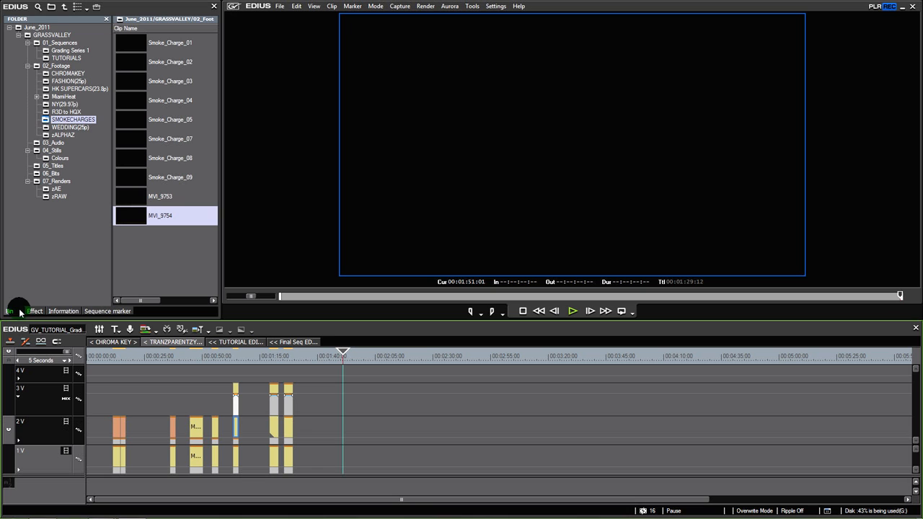
pyautogui.click(72, 88)
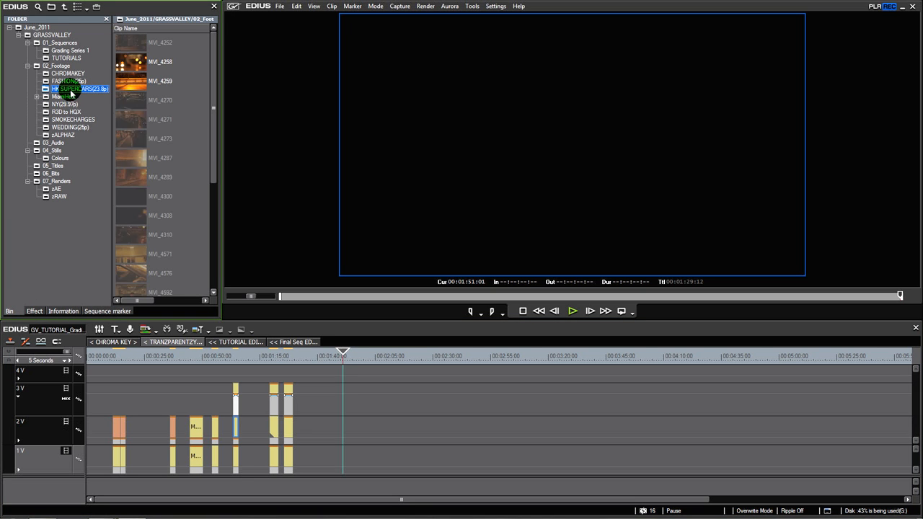
pyautogui.scroll(-5, 202, 245)
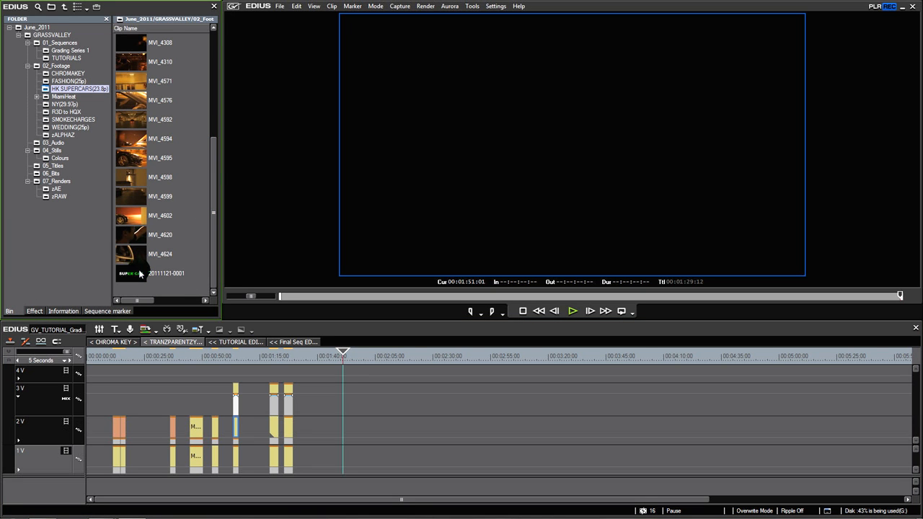
pyautogui.click(124, 259)
pyautogui.doubleClick(125, 258)
pyautogui.moveTo(427, 197); pyautogui.dragTo(353, 436)
pyautogui.moveTo(345, 357)
pyautogui.mouseDown()
pyautogui.moveTo(358, 361)
pyautogui.moveTo(344, 366)
pyautogui.moveTo(356, 368)
pyautogui.moveTo(340, 362)
pyautogui.mouseUp()
pyautogui.scroll(2, 359, 362)
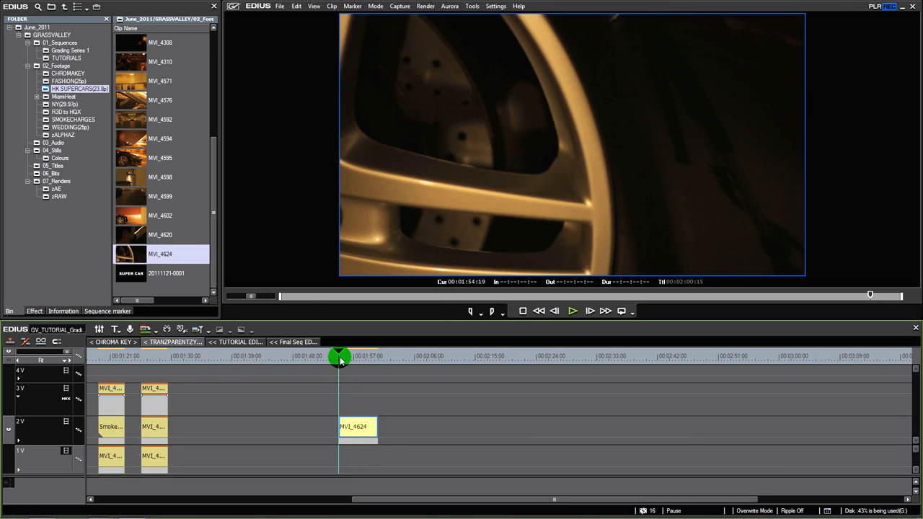
# Review the newly placed MVI_4624 clip and copy it from track 2V to track 4V at the same timeline position
pyautogui.press('space')
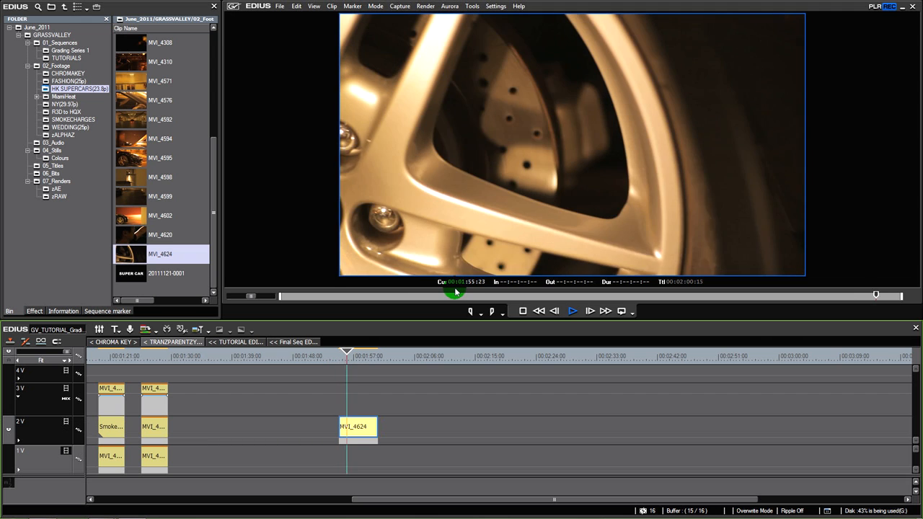
pyautogui.press('space')
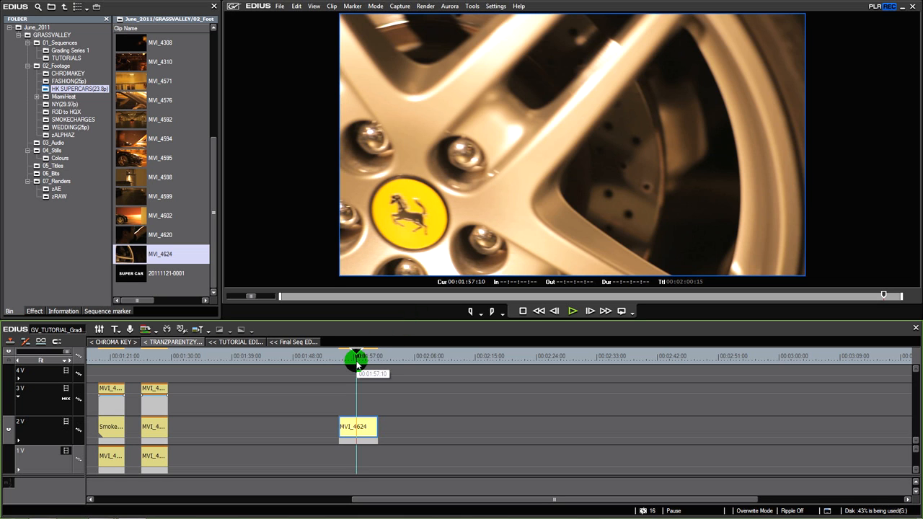
pyautogui.click(355, 431)
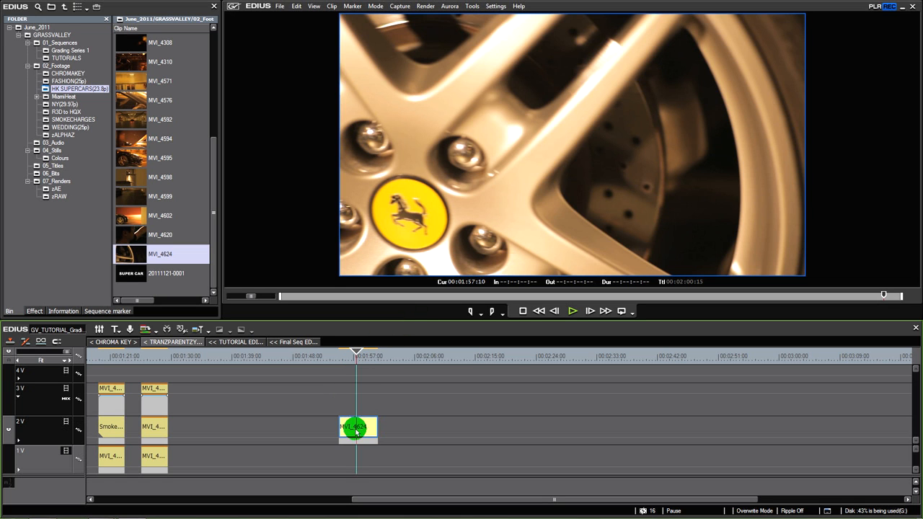
pyautogui.moveTo(349, 362); pyautogui.dragTo(358, 365)
pyautogui.moveTo(363, 430); pyautogui.dragTo(361, 397)
pyautogui.moveTo(347, 356); pyautogui.dragTo(356, 375)
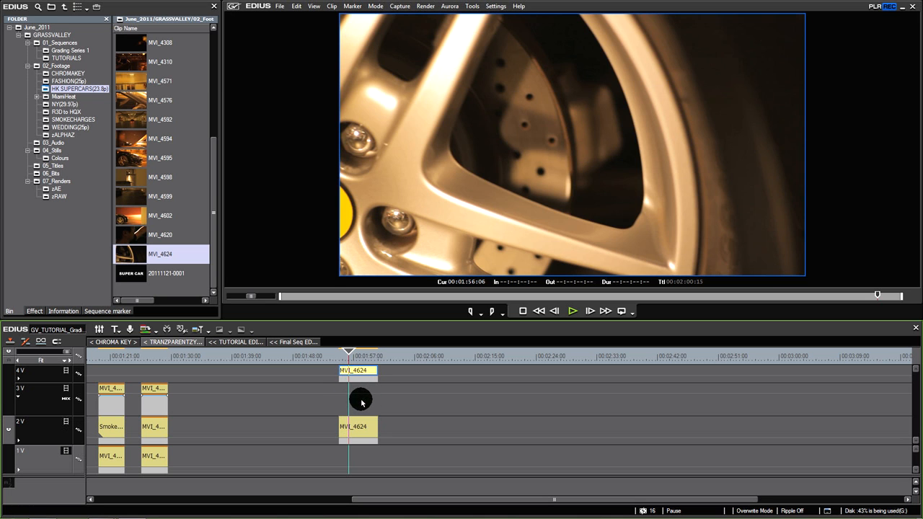
pyautogui.click(158, 355)
pyautogui.moveTo(158, 354); pyautogui.dragTo(361, 356)
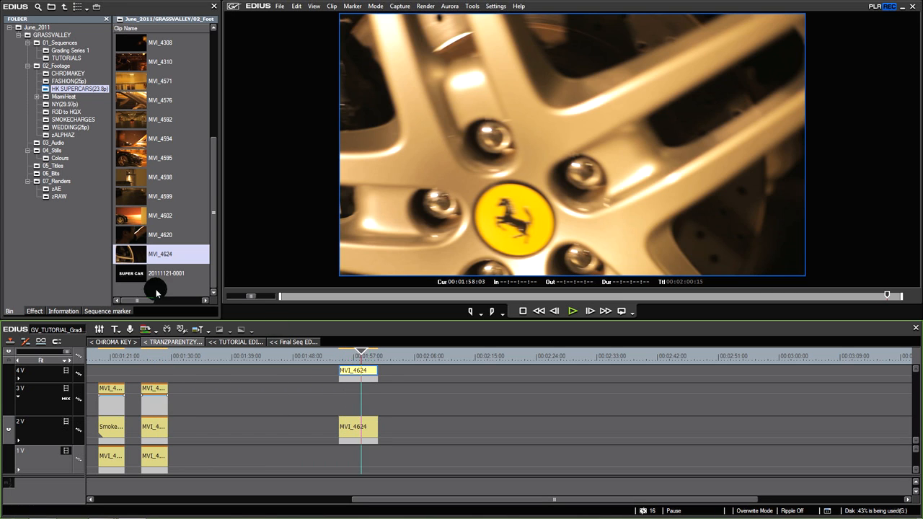
# Load MVI_9753 from the SMOKECHARGES folder and mark a flame segment with an In point at 00:00:21:21 and an Out point
pyautogui.click(74, 120)
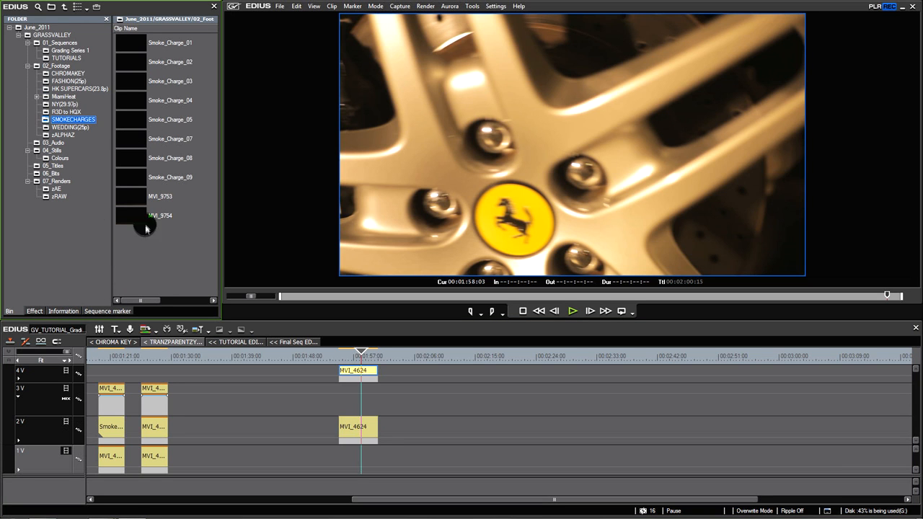
pyautogui.doubleClick(160, 196)
pyautogui.moveTo(418, 296); pyautogui.dragTo(471, 291)
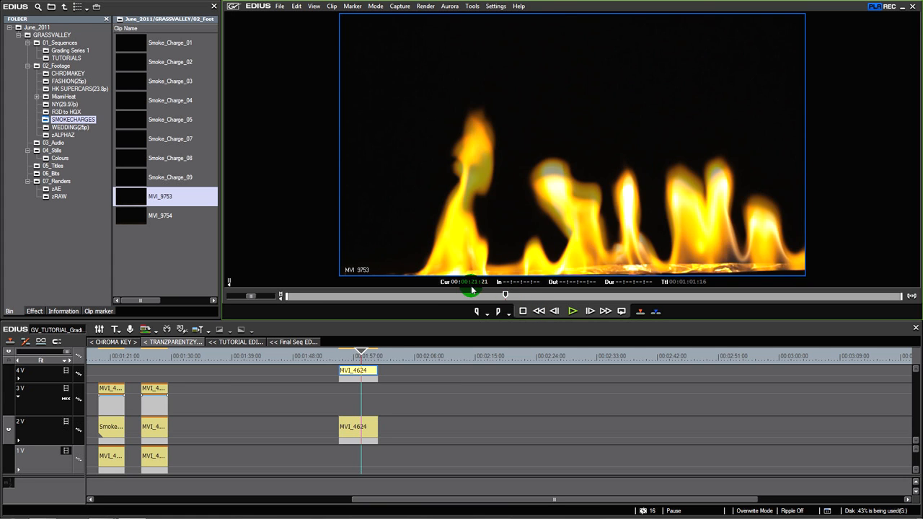
pyautogui.press('i')
pyautogui.press('space')
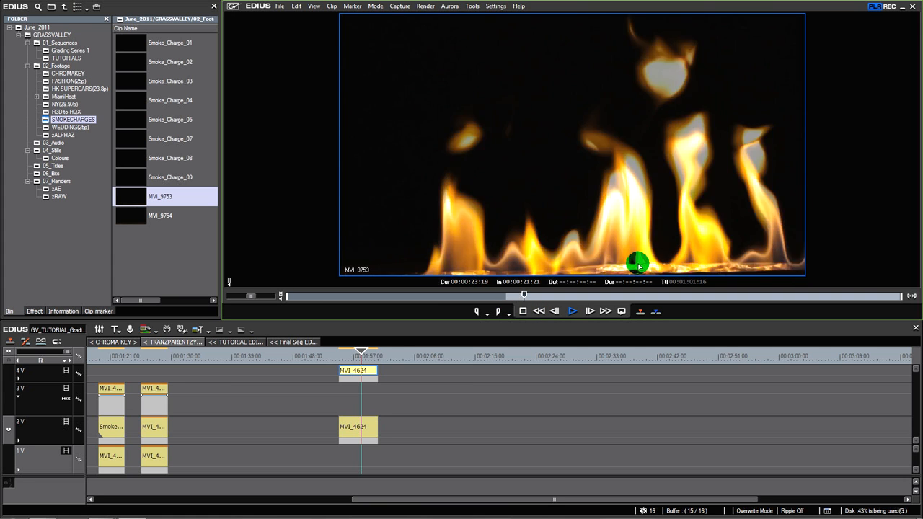
pyautogui.press('space')
pyautogui.press('o')
# Place the marked MVI_9753 segment on track 3V between the two MVI_4624 clips and collapse that track
pyautogui.moveTo(140, 200); pyautogui.dragTo(379, 390)
pyautogui.moveTo(357, 355); pyautogui.dragTo(357, 355)
pyautogui.click(353, 372)
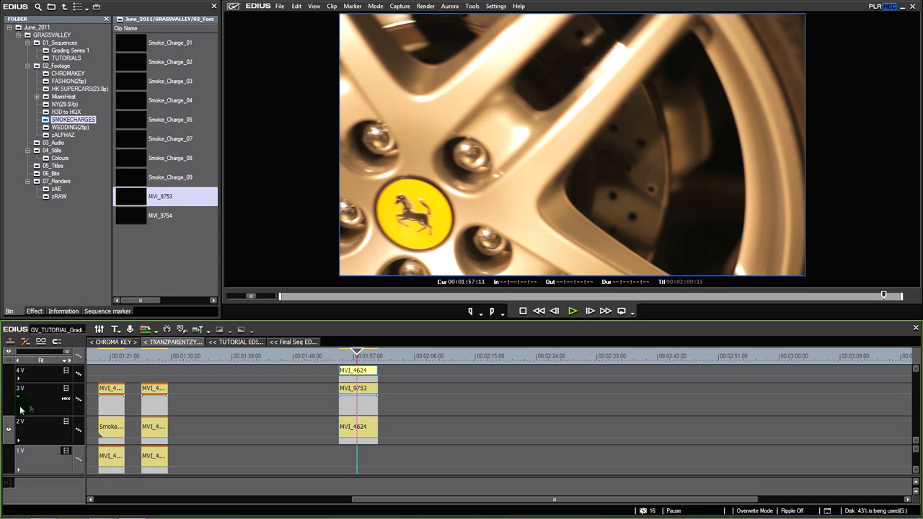
pyautogui.click(19, 398)
pyautogui.click(353, 373)
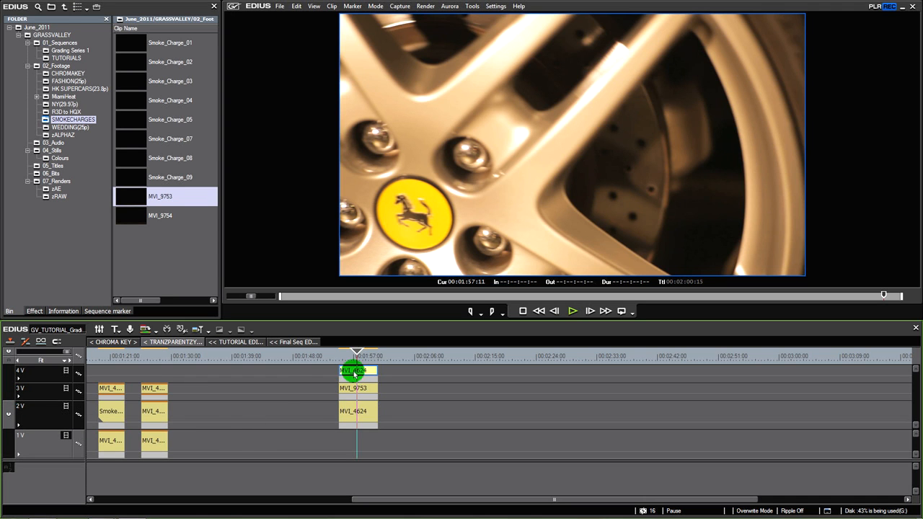
pyautogui.moveTo(364, 359); pyautogui.dragTo(360, 359)
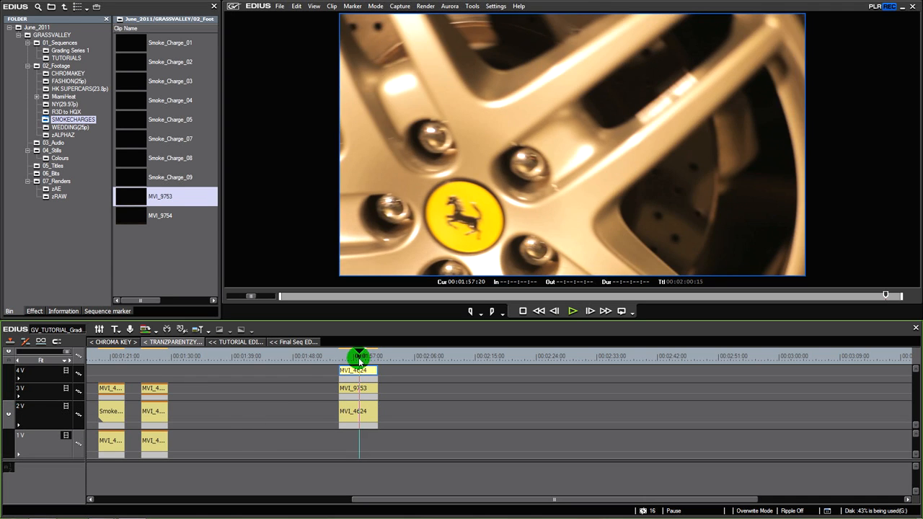
# Apply the Track Matte keyer to MVI_4624 on track 4V and expand that track to show its mixer area
pyautogui.click(36, 311)
pyautogui.moveTo(59, 291); pyautogui.dragTo(354, 380)
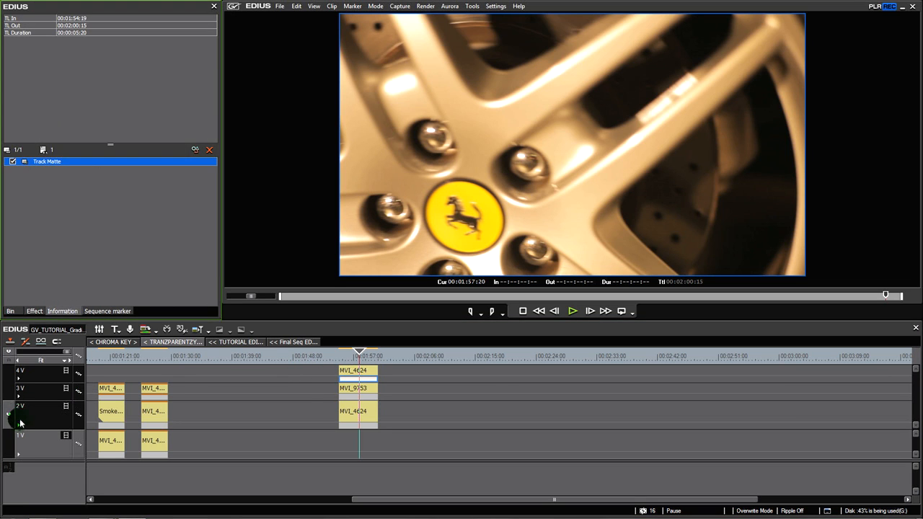
pyautogui.click(361, 375)
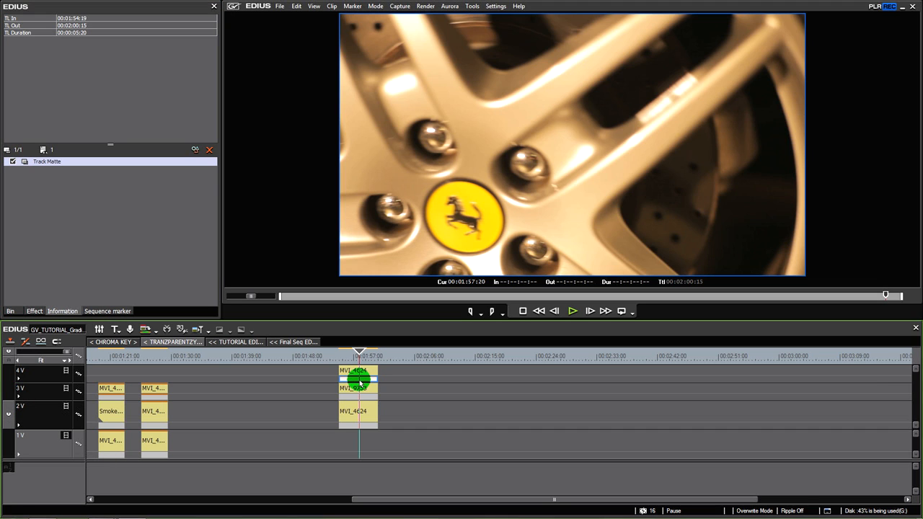
pyautogui.click(19, 384)
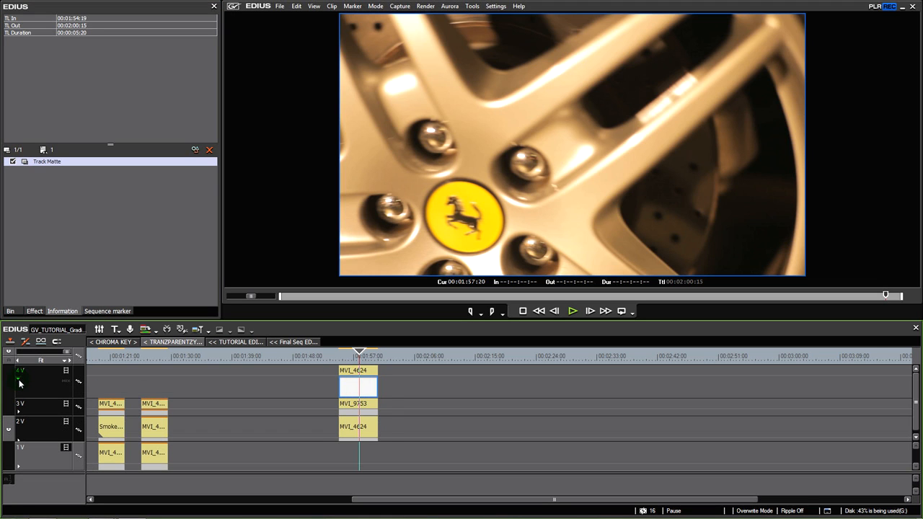
pyautogui.scroll(2, 347, 438)
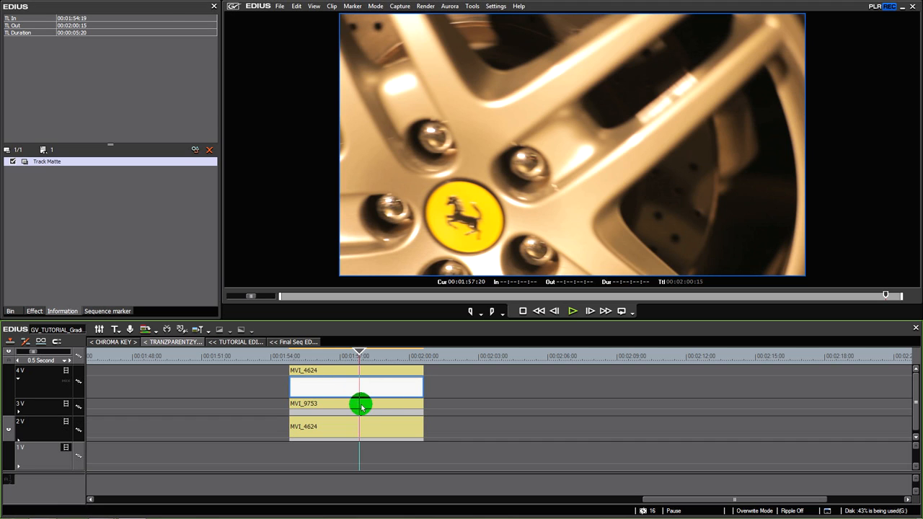
# Examine how the Track Matte on 4V relates to MVI_9753 on 3V and the MVI_4624 clips around 00:01:57
pyautogui.click(363, 406)
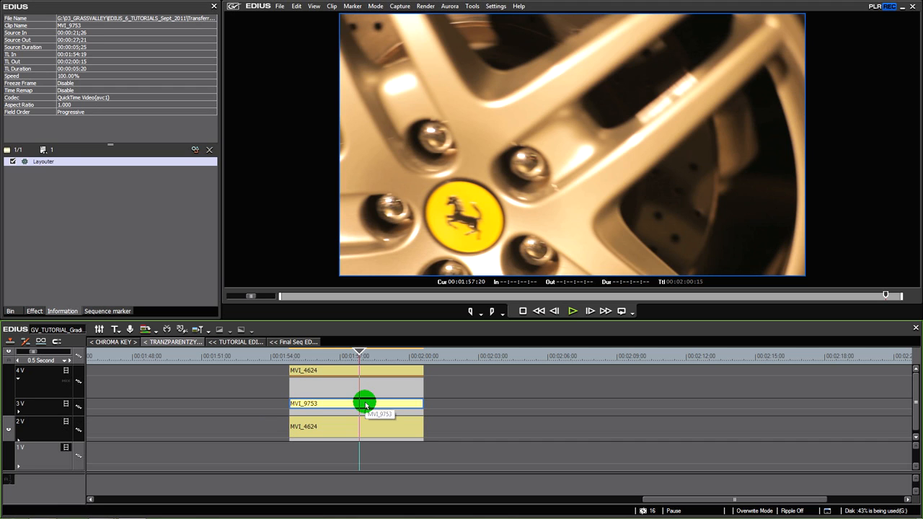
pyautogui.click(364, 390)
pyautogui.click(379, 406)
pyautogui.click(373, 391)
pyautogui.click(369, 406)
pyautogui.click(370, 390)
pyautogui.moveTo(358, 356)
pyautogui.mouseDown()
pyautogui.moveTo(378, 356)
pyautogui.moveTo(347, 359)
pyautogui.mouseUp()
pyautogui.click(357, 383)
pyautogui.click(363, 388)
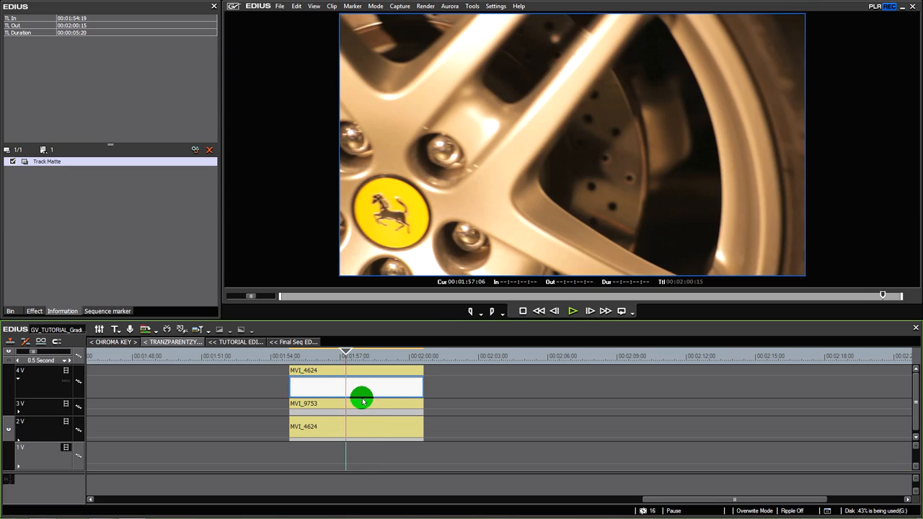
pyautogui.click(366, 404)
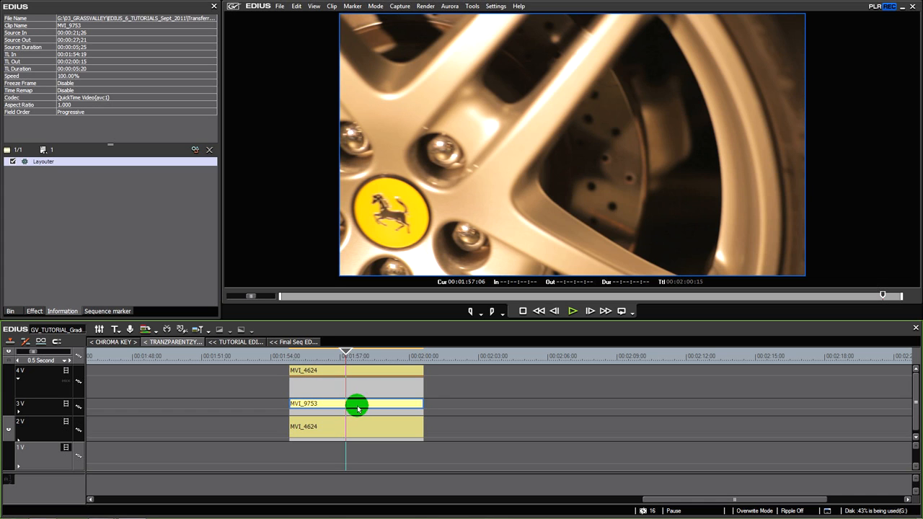
pyautogui.click(364, 389)
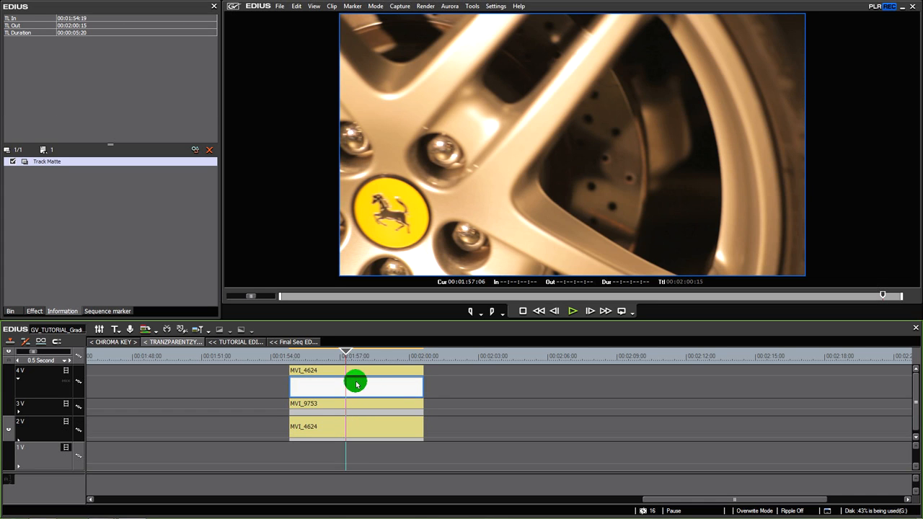
pyautogui.moveTo(359, 360)
pyautogui.mouseDown()
pyautogui.moveTo(373, 358)
pyautogui.moveTo(344, 362)
pyautogui.mouseUp()
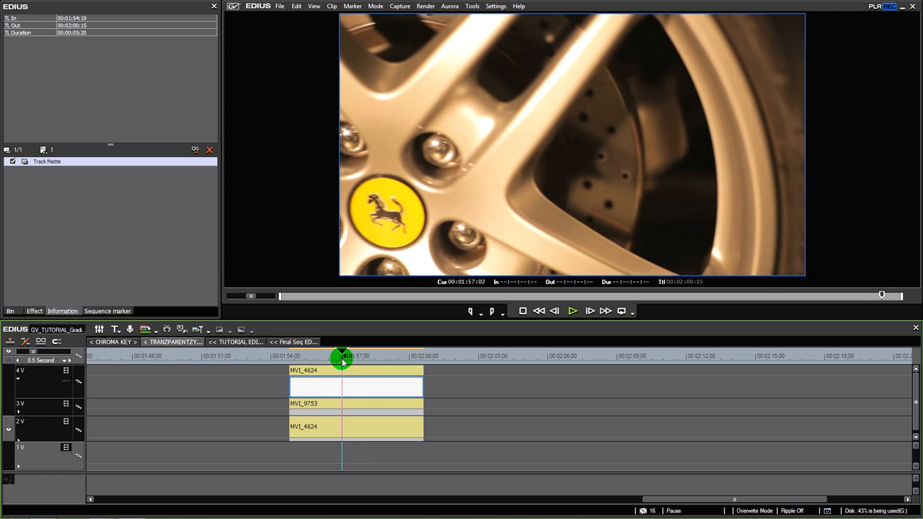
pyautogui.click(360, 373)
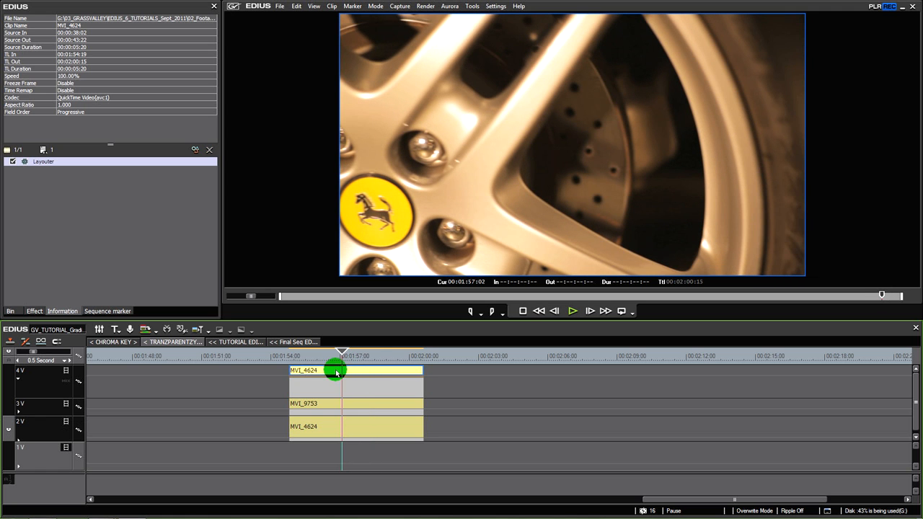
pyautogui.click(358, 427)
pyautogui.moveTo(347, 357)
pyautogui.mouseDown()
pyautogui.moveTo(375, 356)
pyautogui.moveTo(342, 356)
pyautogui.mouseUp()
# Try a YUV Curve on MVI_4624 on track 4V, bending its V curve downward to tint the clip green
pyautogui.click(351, 371)
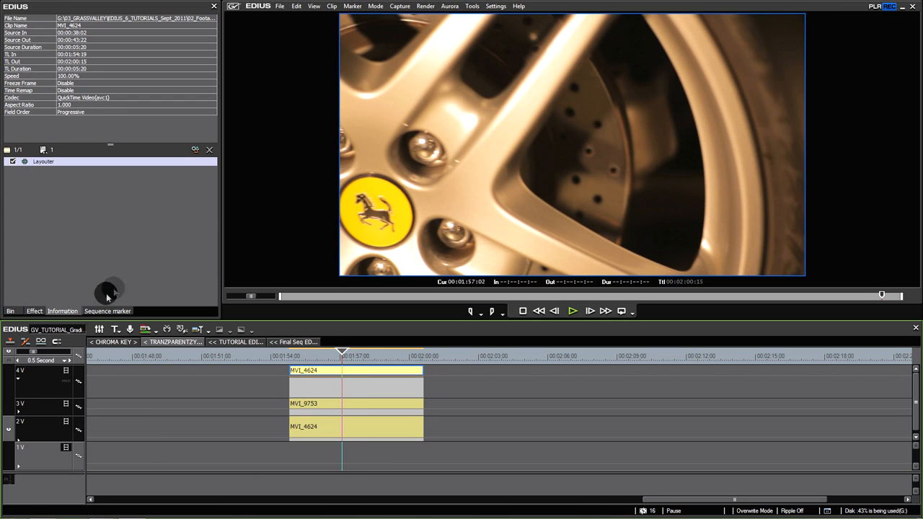
pyautogui.click(34, 312)
pyautogui.moveTo(212, 269); pyautogui.dragTo(209, 67)
pyautogui.moveTo(64, 89); pyautogui.dragTo(337, 368)
pyautogui.click(46, 170)
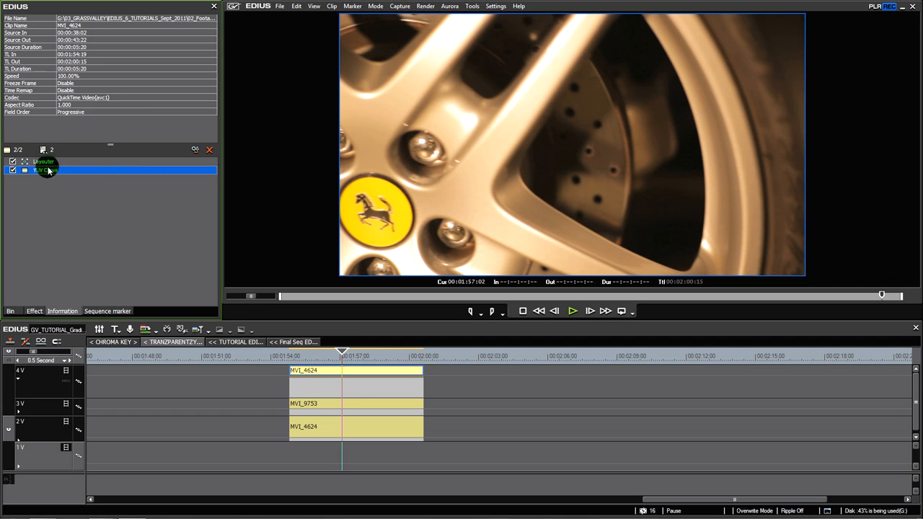
pyautogui.moveTo(418, 215); pyautogui.dragTo(417, 235)
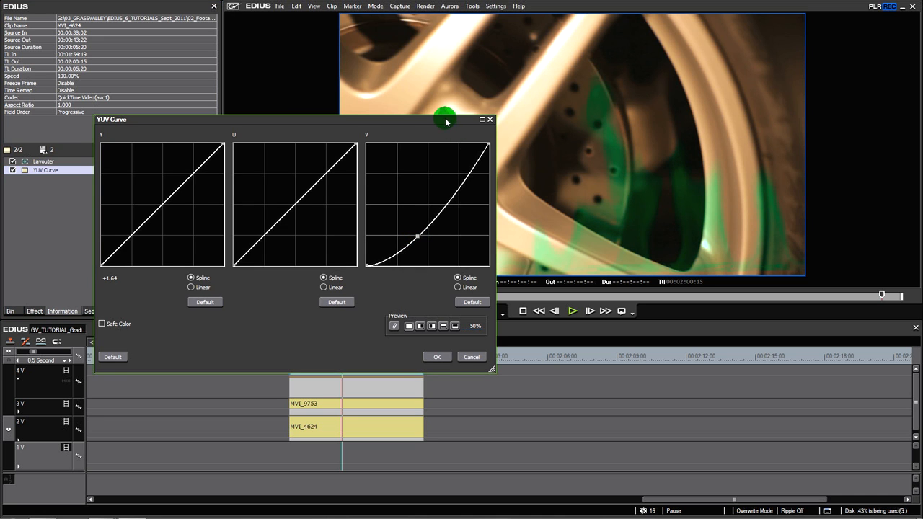
pyautogui.moveTo(446, 122); pyautogui.dragTo(341, 130)
pyautogui.click(327, 350)
pyautogui.moveTo(332, 353); pyautogui.dragTo(352, 371)
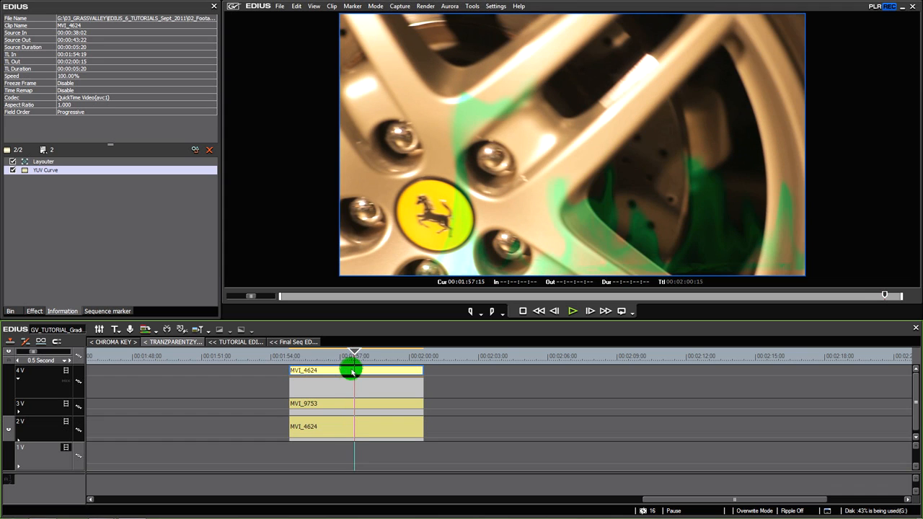
# Hide and show track 3V to compare the green-tinted clip with and without the flame layer
pyautogui.click(64, 405)
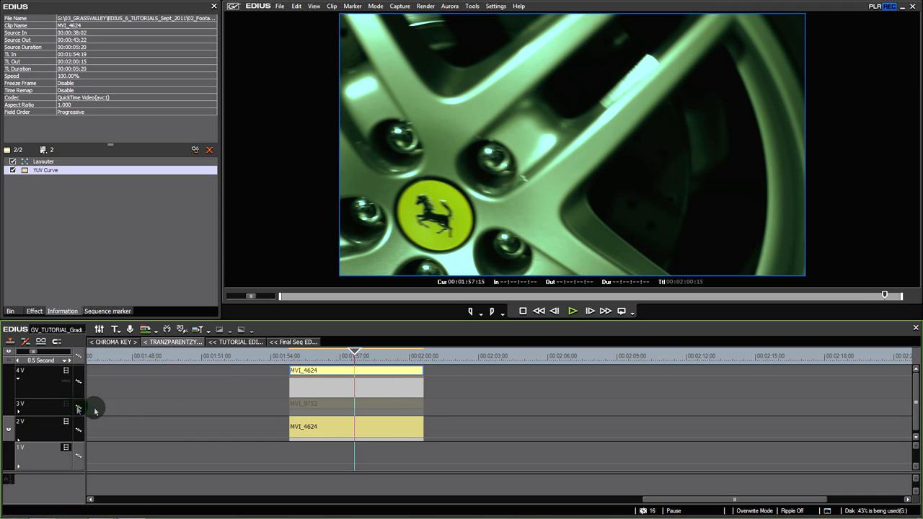
pyautogui.click(65, 405)
pyautogui.click(367, 425)
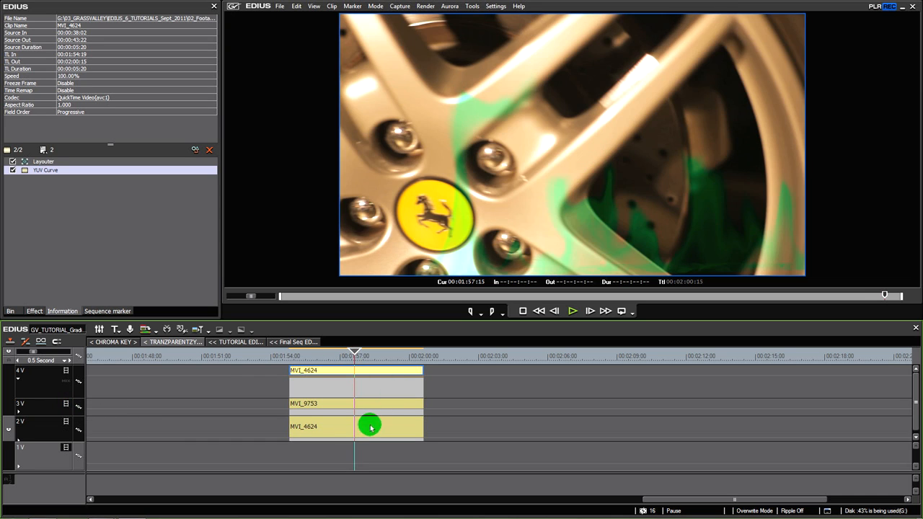
pyautogui.moveTo(360, 355)
pyautogui.mouseDown()
pyautogui.moveTo(381, 354)
pyautogui.moveTo(356, 354)
pyautogui.mouseUp()
# Remove the YUV Curve from MVI_4624 on track 4V
pyautogui.click(356, 372)
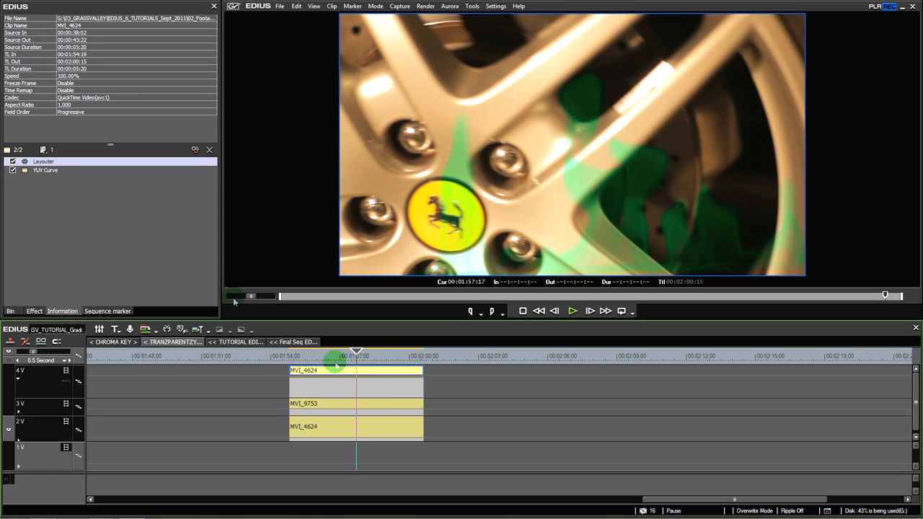
pyautogui.click(41, 171)
pyautogui.press('Delete')
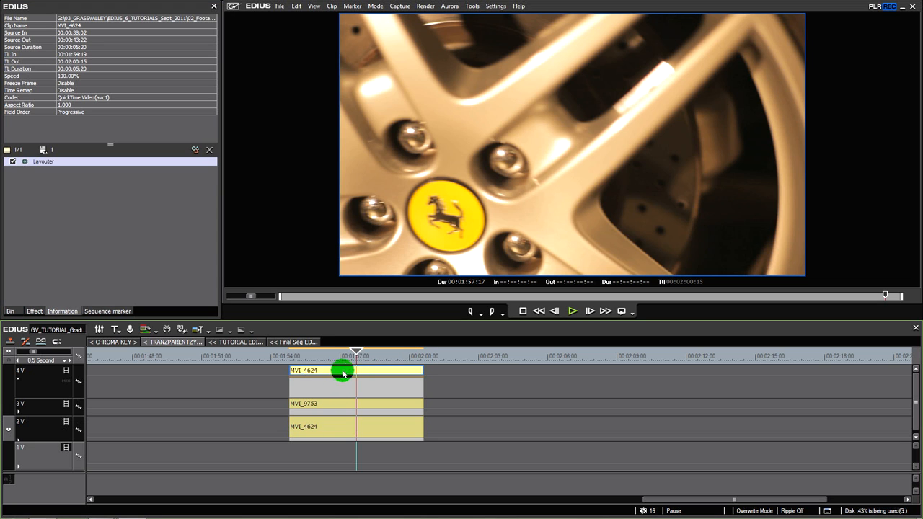
# Shift MVI_4624 on track 4V two frames earlier so it starts at 00:01:54:17
pyautogui.click(289, 354)
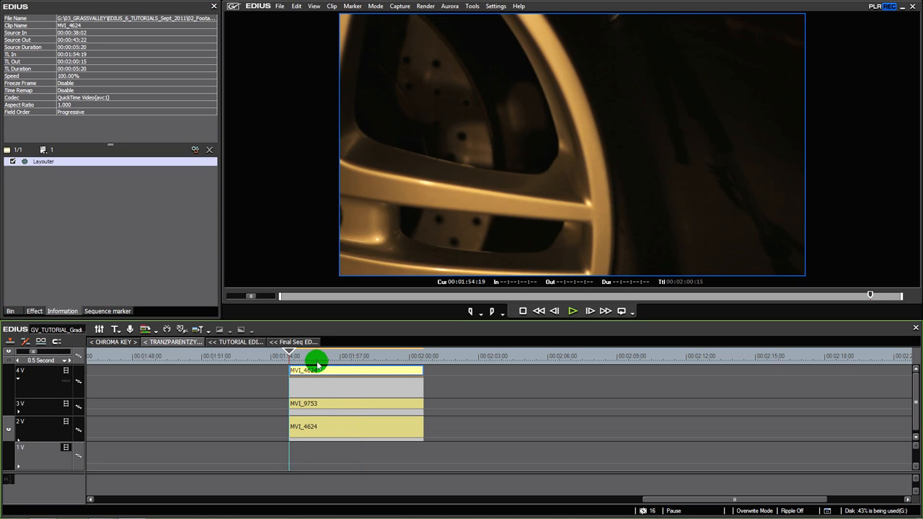
pyautogui.press('Left')
pyautogui.moveTo(327, 364); pyautogui.dragTo(354, 359)
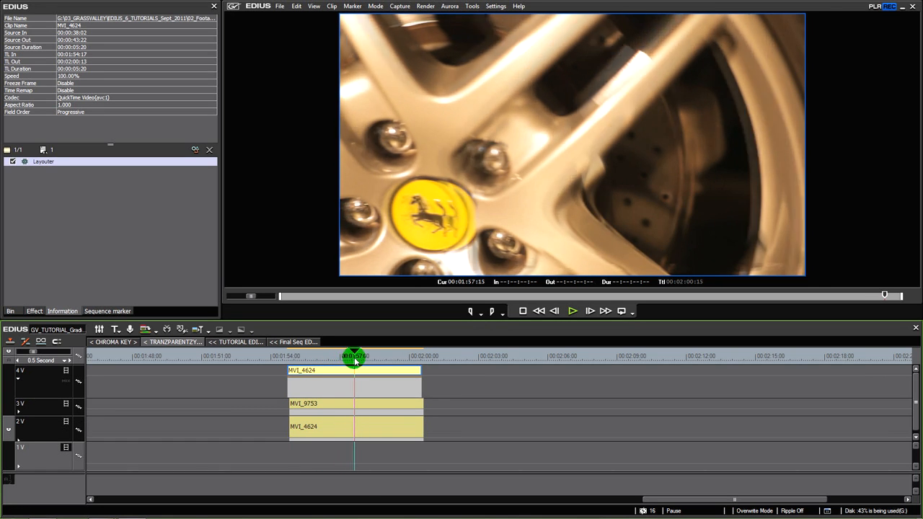
# Play the offset matte composite in full-screen preview and return to the editing layout
pyautogui.click(453, 221)
pyautogui.doubleClick(456, 228)
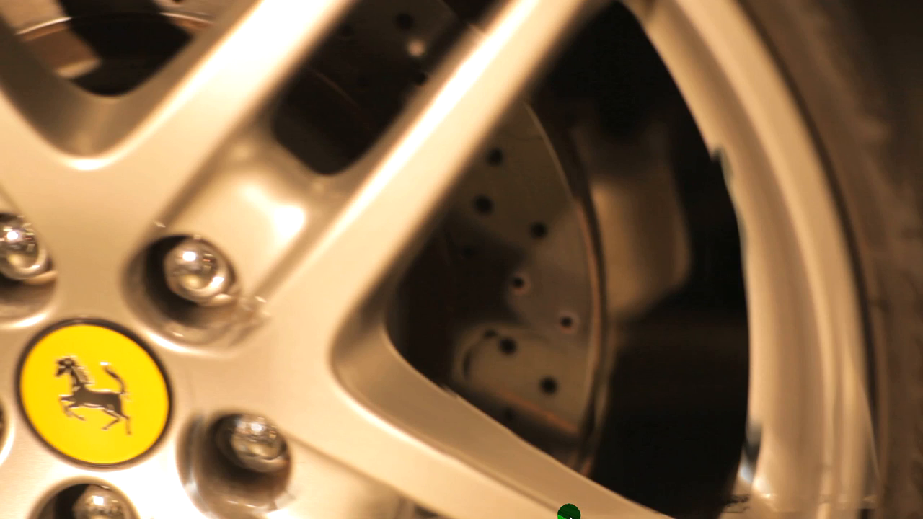
pyautogui.press('space')
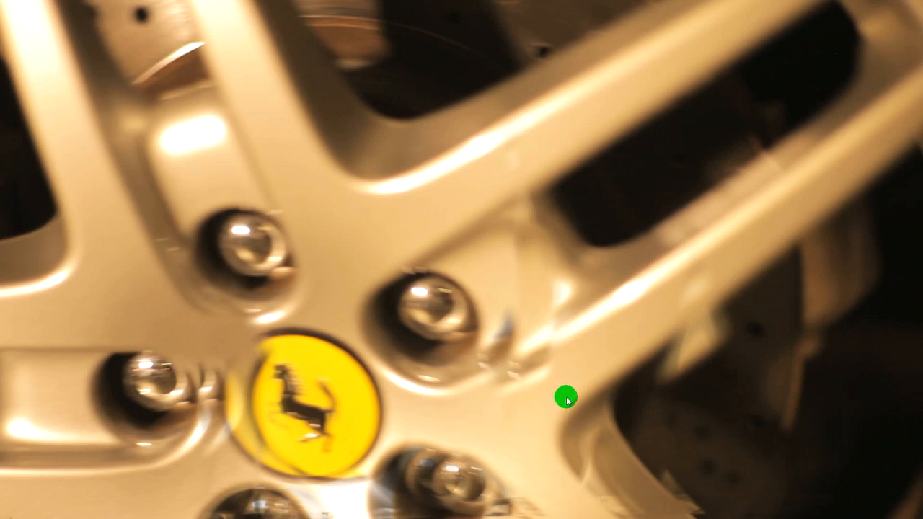
pyautogui.doubleClick(559, 399)
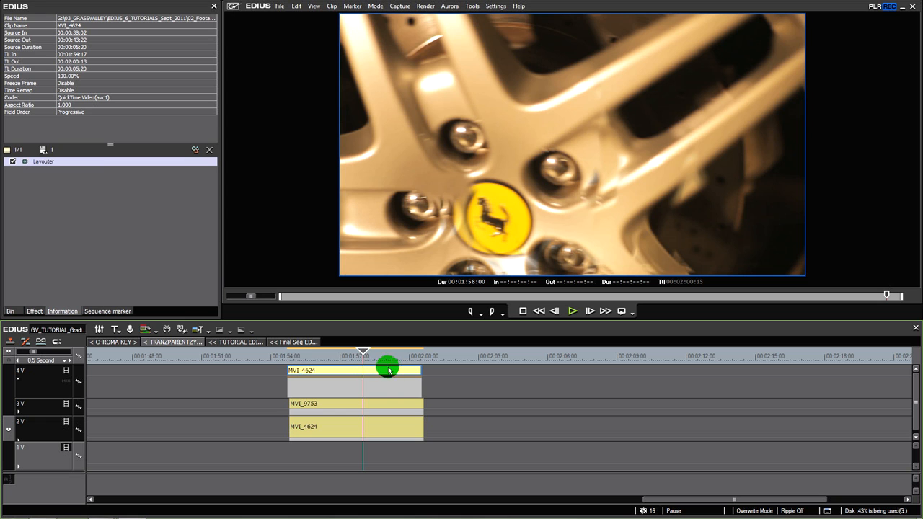
# Enlarge MVI_4624 on track 4V slightly in the Layouter and play back the composite from near its start
pyautogui.click(46, 162)
pyautogui.doubleClick(45, 162)
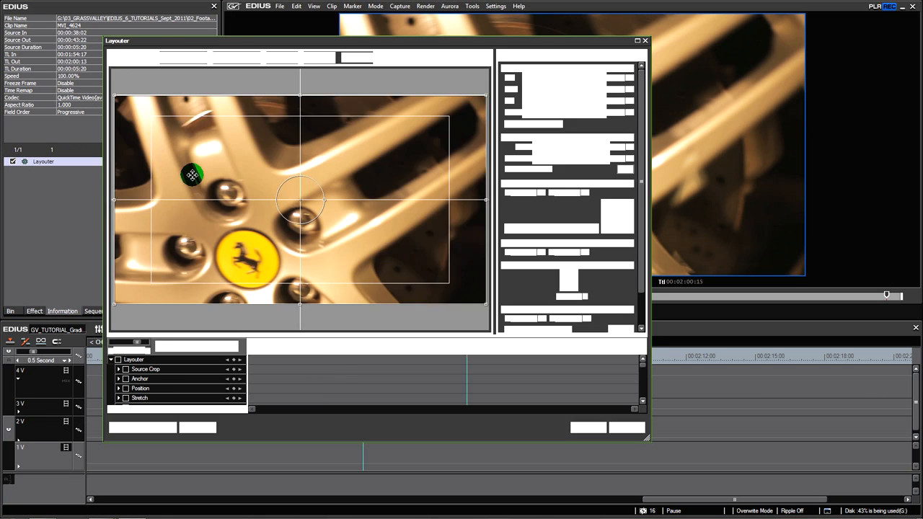
pyautogui.moveTo(493, 96)
pyautogui.mouseDown()
pyautogui.moveTo(491, 87)
pyautogui.moveTo(493, 96)
pyautogui.mouseUp()
pyautogui.click(588, 428)
pyautogui.moveTo(320, 354); pyautogui.dragTo(299, 359)
pyautogui.press('space')
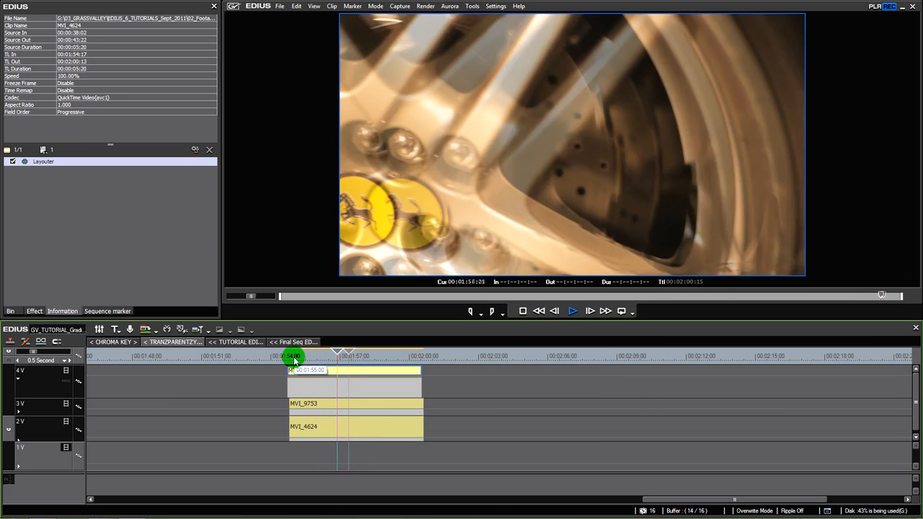
pyautogui.press('space')
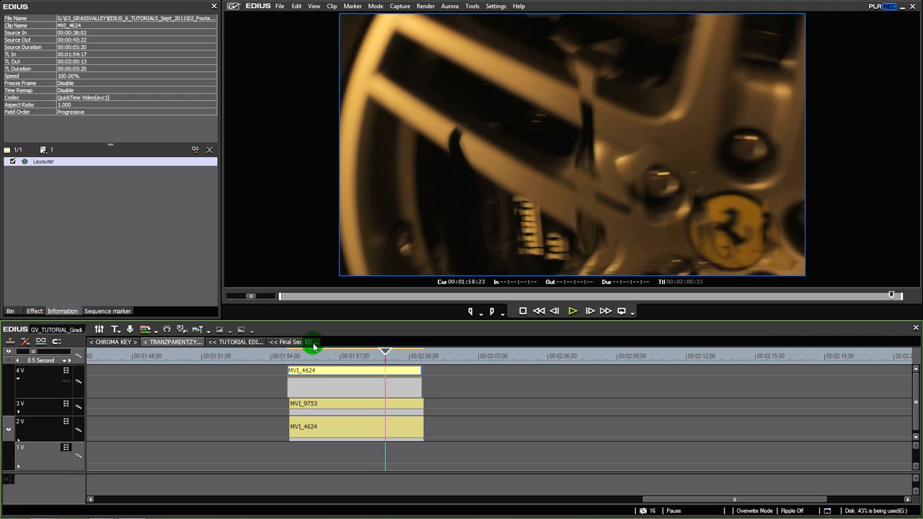
# Enlarge the MVI_9753 flames on track 3V to about 195% in the Layouter and raise them to about Y -7.59%
pyautogui.moveTo(358, 356); pyautogui.dragTo(348, 356)
pyautogui.click(353, 404)
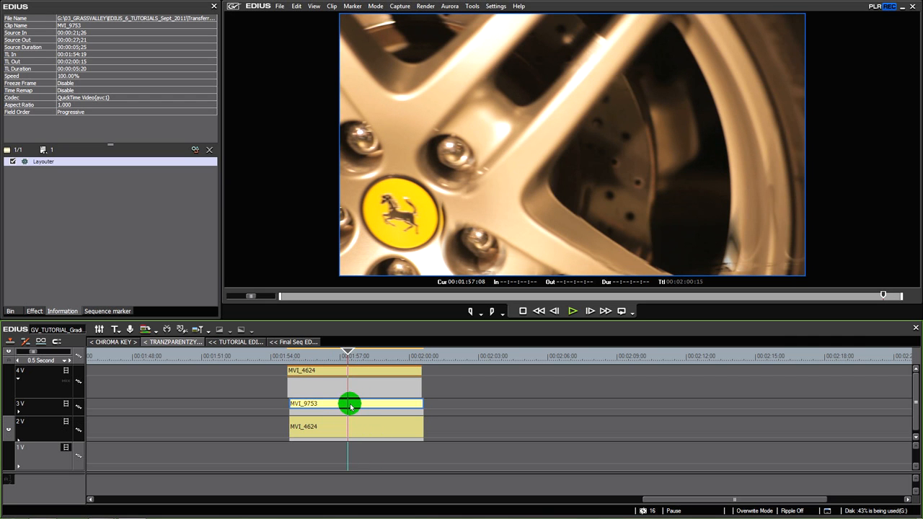
pyautogui.doubleClick(44, 162)
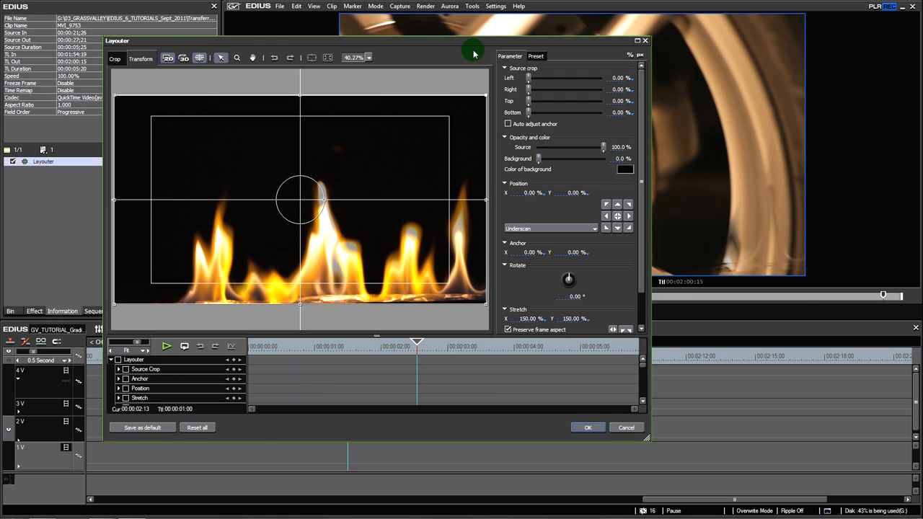
pyautogui.moveTo(474, 53); pyautogui.dragTo(373, 261)
pyautogui.moveTo(381, 304); pyautogui.dragTo(435, 258)
pyautogui.moveTo(305, 396)
pyautogui.mouseDown()
pyautogui.moveTo(300, 370)
pyautogui.moveTo(295, 389)
pyautogui.mouseUp()
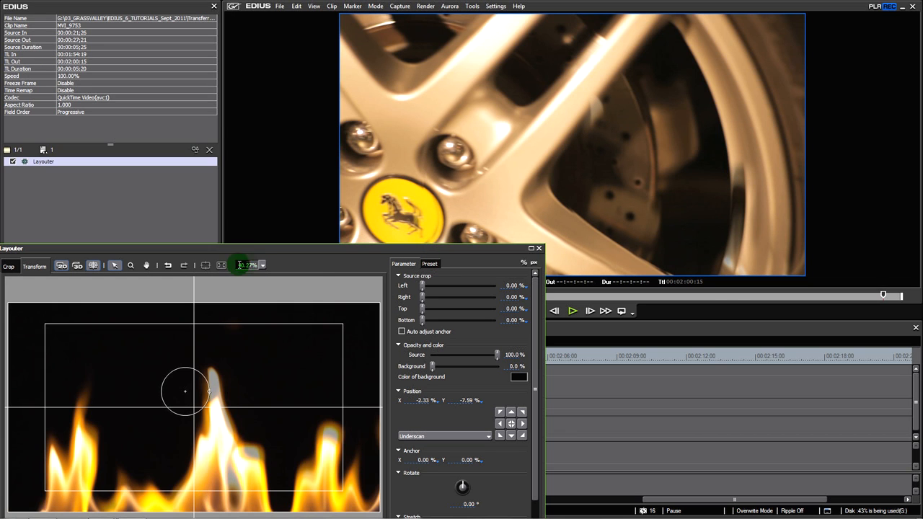
# Enlarge the flames further to about 237%, reposition them to about X -2.59%, Y -20.09%, apply the layout and preview the composite
pyautogui.scroll(-2, 314, 272)
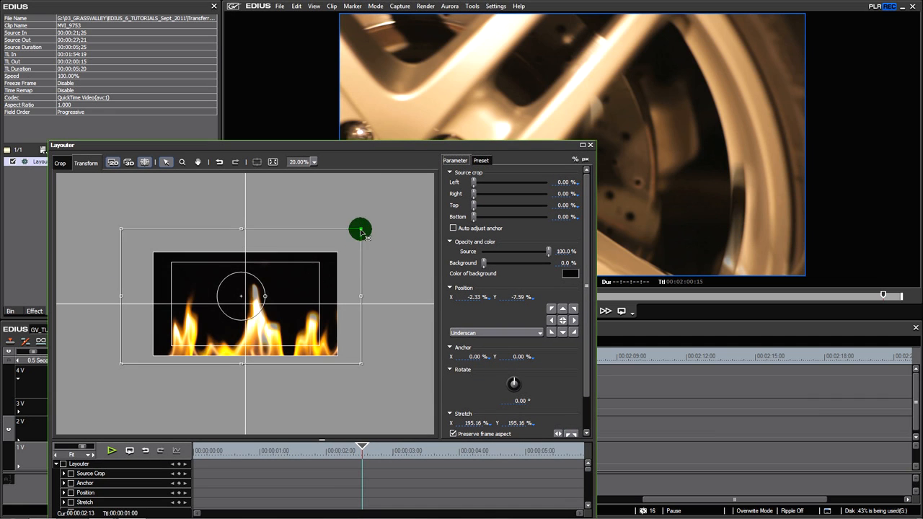
pyautogui.moveTo(361, 231); pyautogui.dragTo(381, 212)
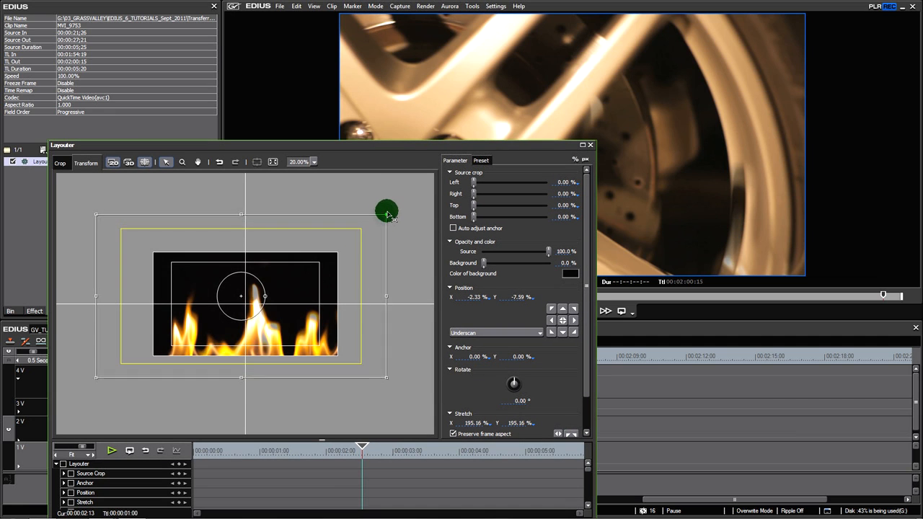
pyautogui.moveTo(351, 262); pyautogui.dragTo(326, 277)
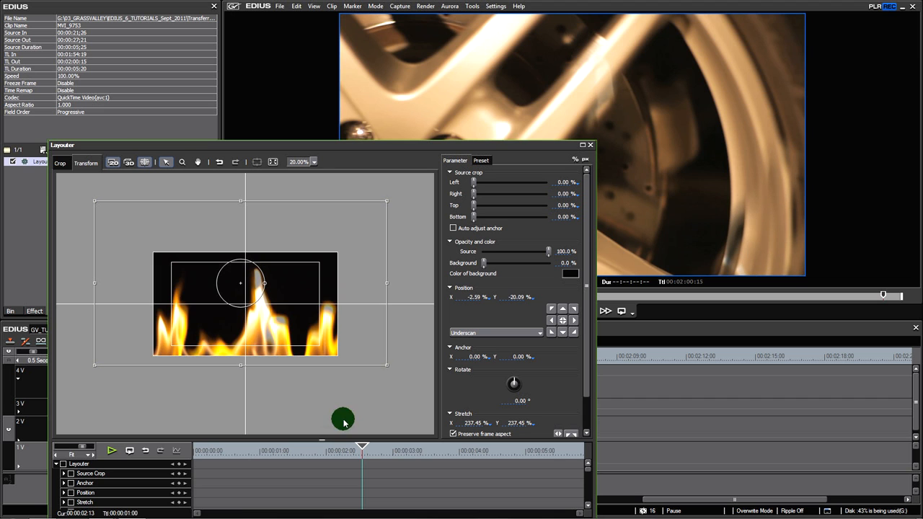
pyautogui.moveTo(250, 452); pyautogui.dragTo(353, 452)
pyautogui.moveTo(463, 150); pyautogui.dragTo(489, 137)
pyautogui.click(540, 427)
pyautogui.moveTo(345, 357)
pyautogui.mouseDown()
pyautogui.moveTo(299, 360)
pyautogui.moveTo(386, 359)
pyautogui.moveTo(337, 357)
pyautogui.moveTo(371, 363)
pyautogui.moveTo(349, 367)
pyautogui.mouseUp()
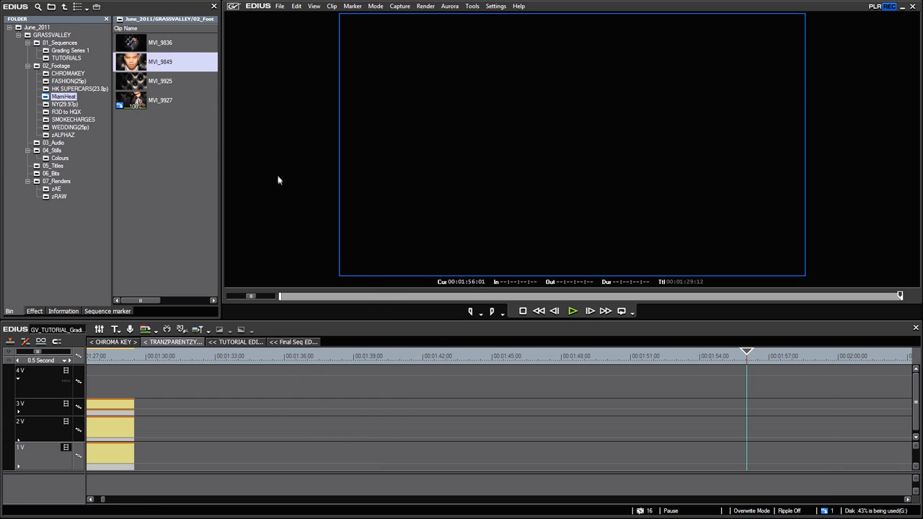
# Add MVI_9849 to track 3V, split it at 00:01:45:12 and delete the part before the cut
pyautogui.moveTo(131, 67); pyautogui.dragTo(216, 408)
pyautogui.moveTo(276, 363); pyautogui.dragTo(503, 373)
pyautogui.press('c')
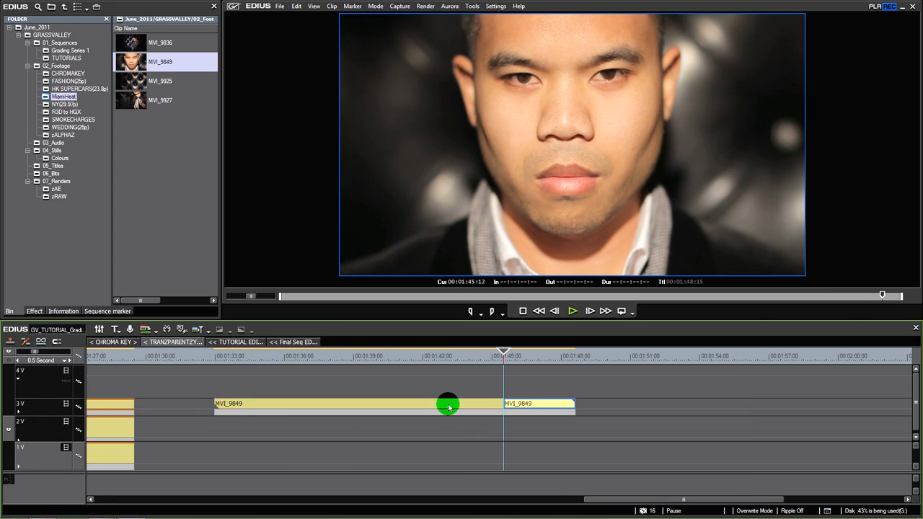
pyautogui.click(448, 407)
pyautogui.press('Delete')
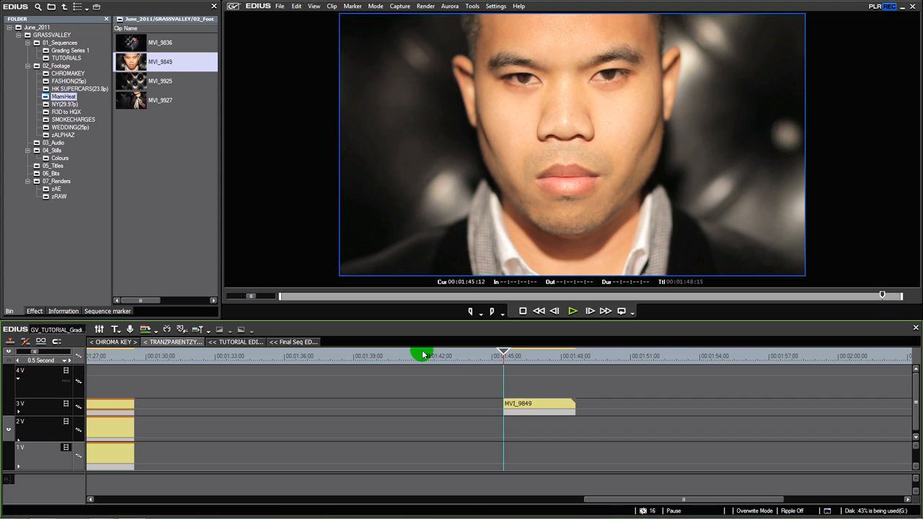
# Mark a short flame section of MVI_9754 from the SMOKECHARGES folder and place it on track 2V beneath MVI_9849
pyautogui.click(63, 128)
pyautogui.click(65, 134)
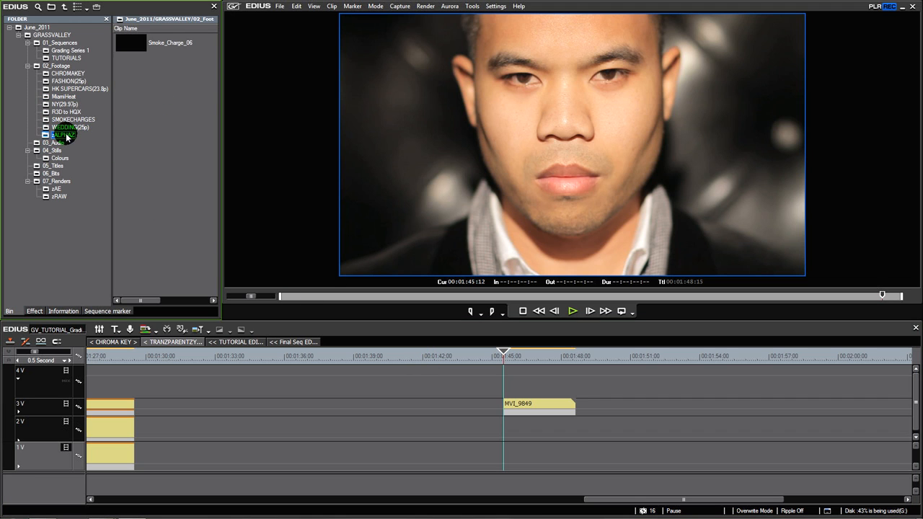
pyautogui.click(65, 97)
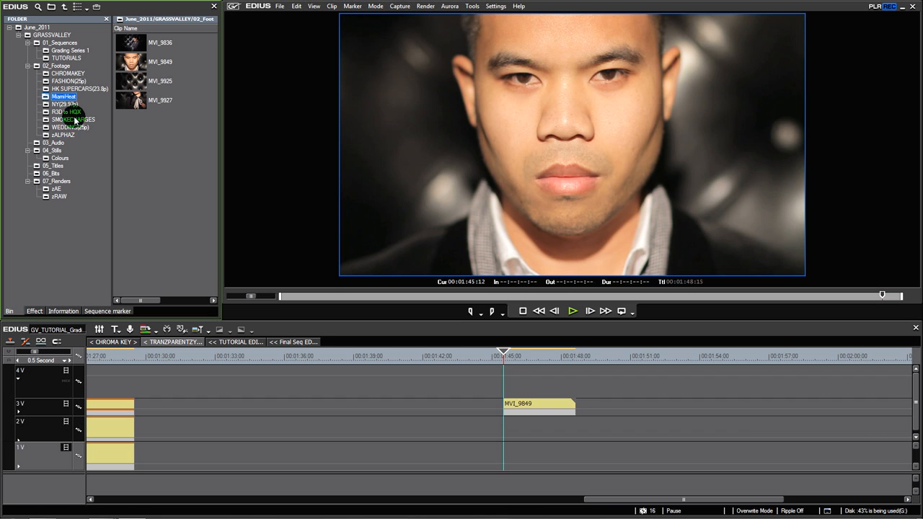
pyautogui.click(72, 119)
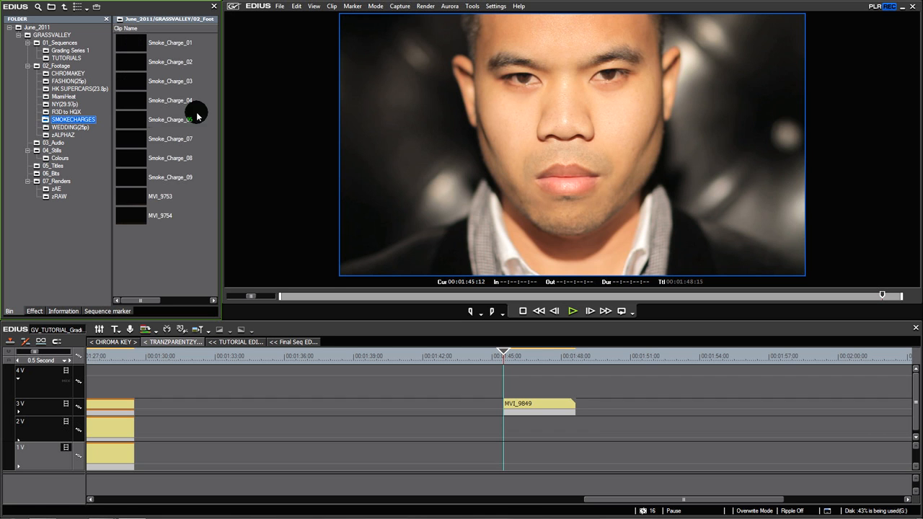
pyautogui.doubleClick(137, 217)
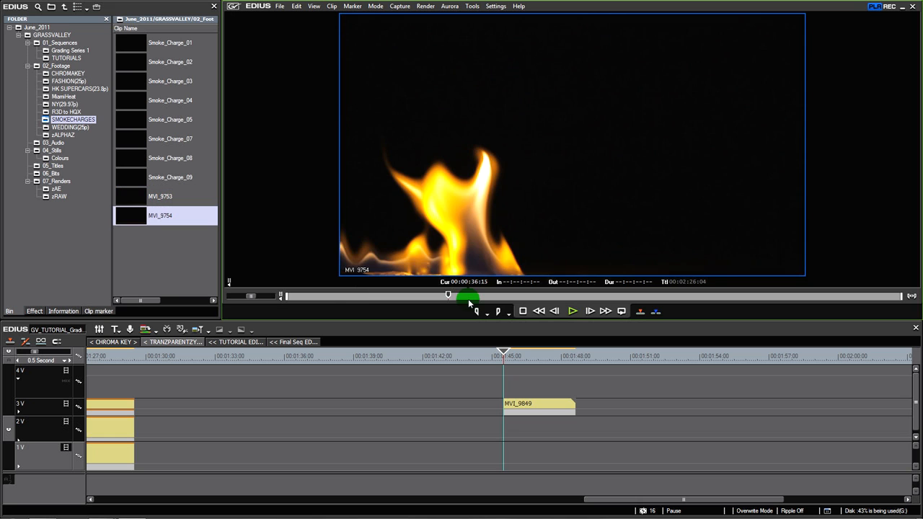
pyautogui.moveTo(468, 299); pyautogui.dragTo(367, 299)
pyautogui.press('i')
pyautogui.press('o')
pyautogui.moveTo(414, 264); pyautogui.dragTo(498, 430)
# Apply the Track Matte keyer to MVI_9849 on track 3V and play the result in full-screen preview
pyautogui.moveTo(526, 355)
pyautogui.mouseDown()
pyautogui.moveTo(556, 358)
pyautogui.moveTo(525, 357)
pyautogui.mouseUp()
pyautogui.moveTo(527, 411); pyautogui.dragTo(534, 415)
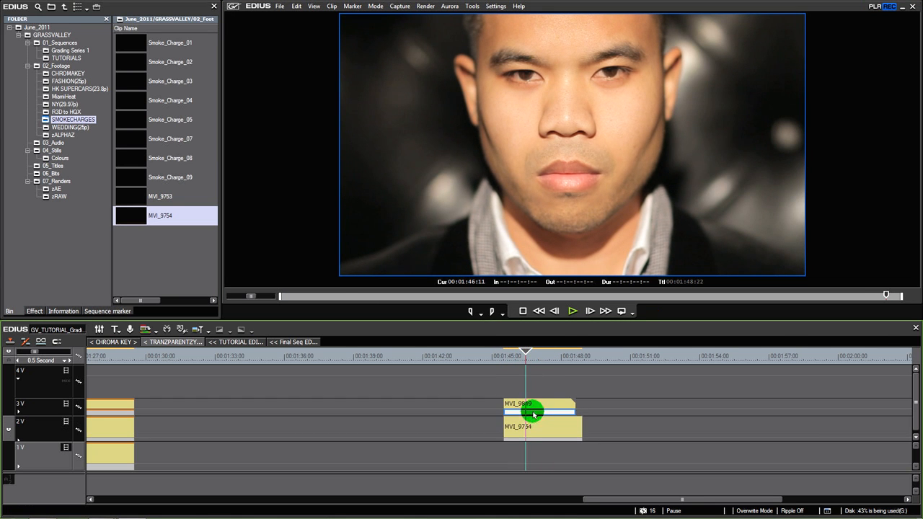
pyautogui.click(36, 310)
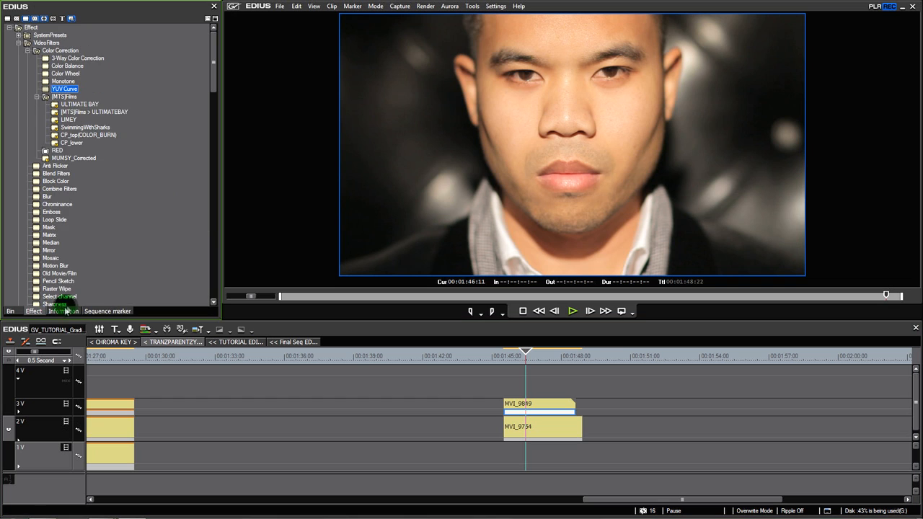
pyautogui.moveTo(213, 72); pyautogui.dragTo(211, 295)
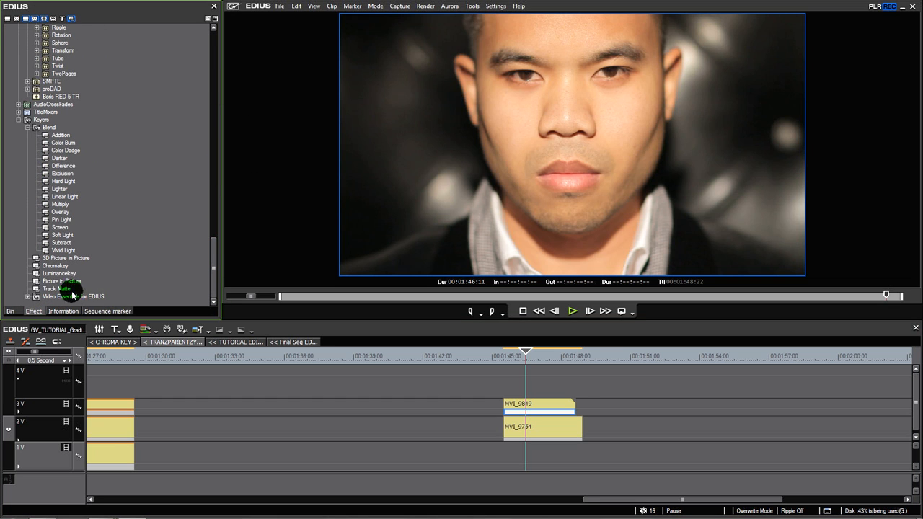
pyautogui.moveTo(488, 400); pyautogui.dragTo(532, 414)
pyautogui.moveTo(513, 357)
pyautogui.mouseDown()
pyautogui.moveTo(532, 362)
pyautogui.moveTo(509, 360)
pyautogui.mouseUp()
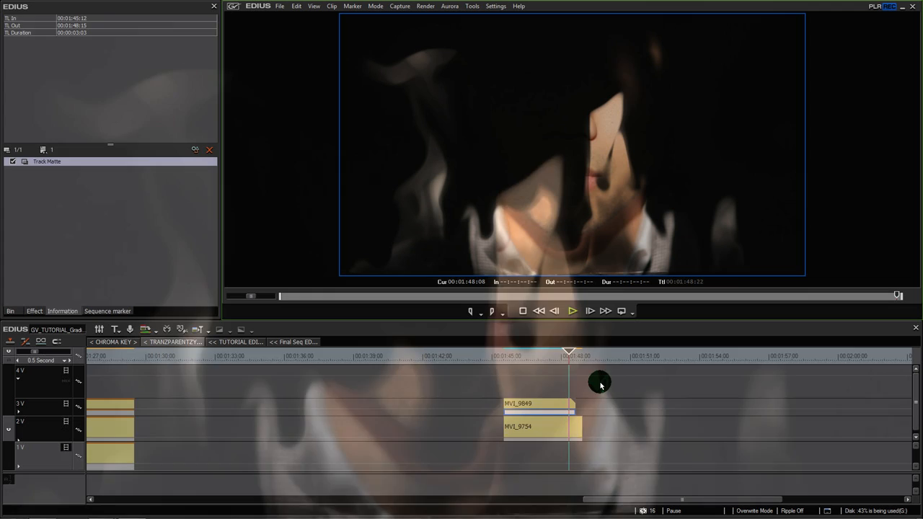
pyautogui.click(574, 310)
# Enlarge the MVI_9754 flames to about 194% in the Layouter, shift them up to about Y -11.96%, and play the composite
pyautogui.click(552, 430)
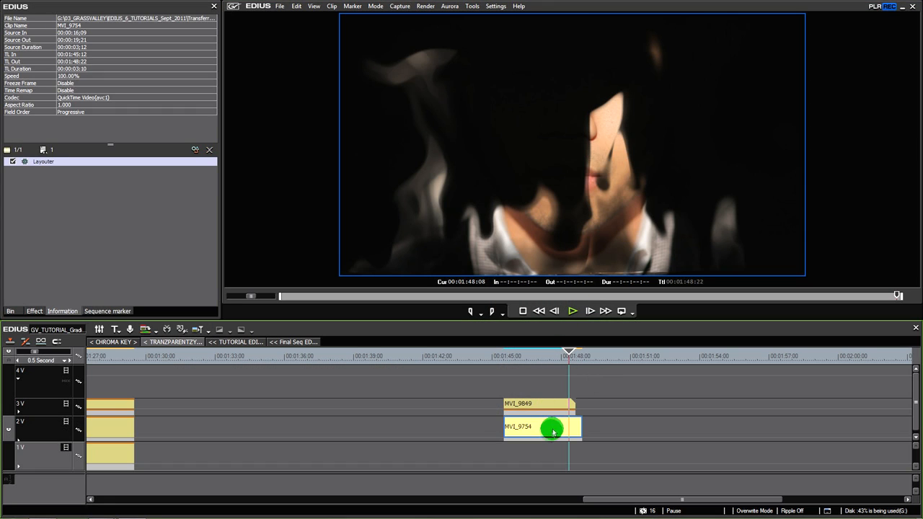
pyautogui.doubleClick(38, 161)
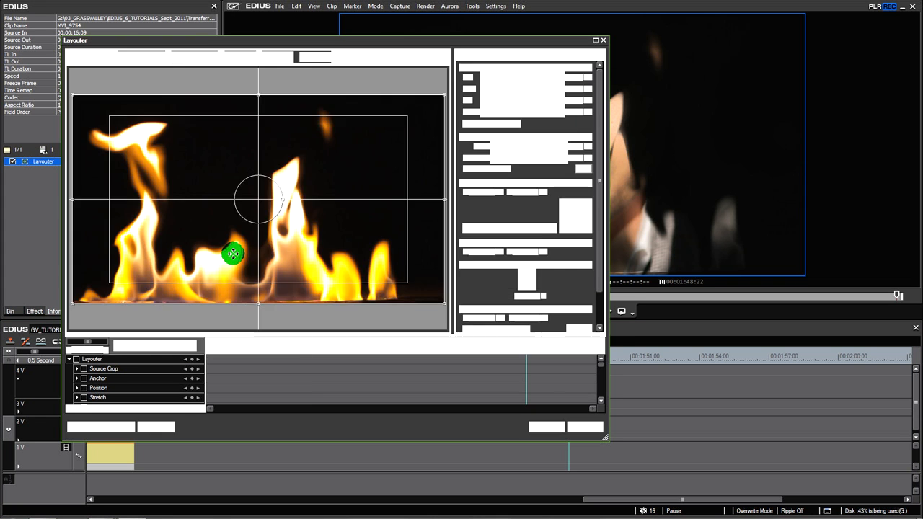
pyautogui.moveTo(440, 101); pyautogui.dragTo(485, 176)
pyautogui.moveTo(365, 325); pyautogui.dragTo(388, 319)
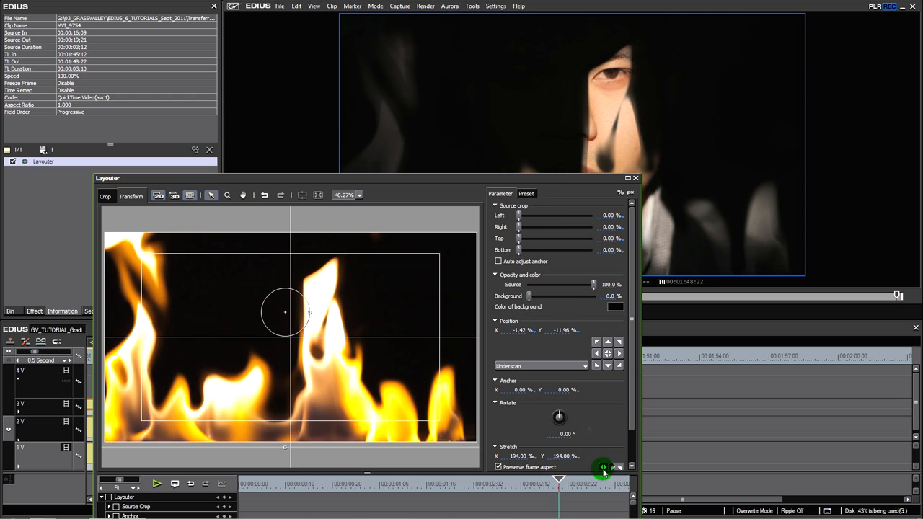
pyautogui.moveTo(538, 182); pyautogui.dragTo(515, 79)
pyautogui.click(553, 457)
pyautogui.click(542, 437)
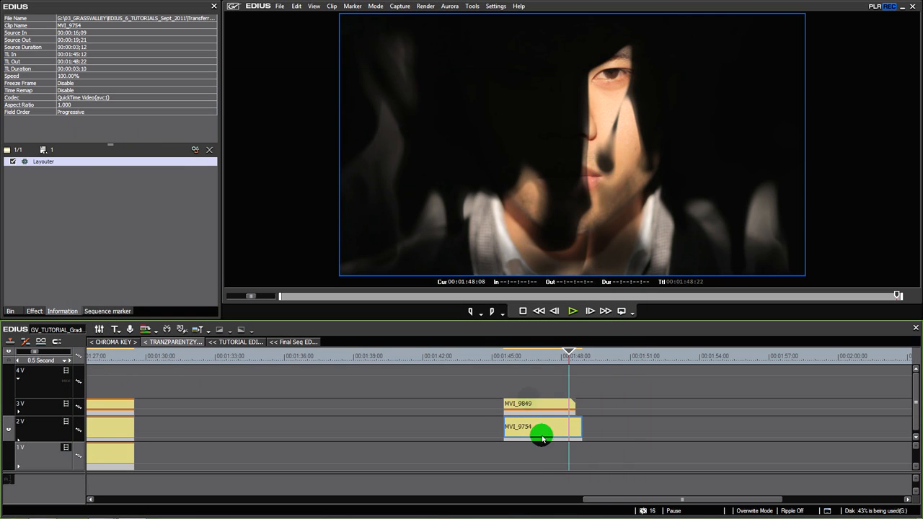
pyautogui.press('space')
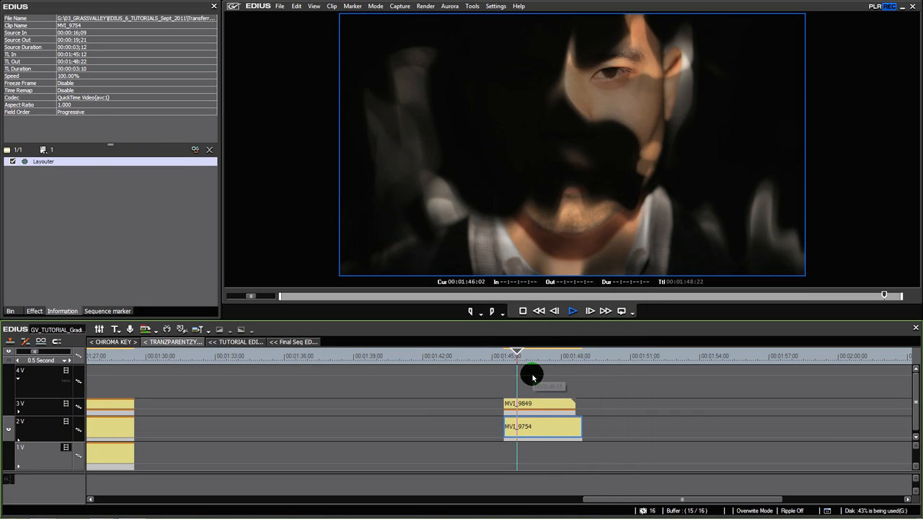
pyautogui.press('space')
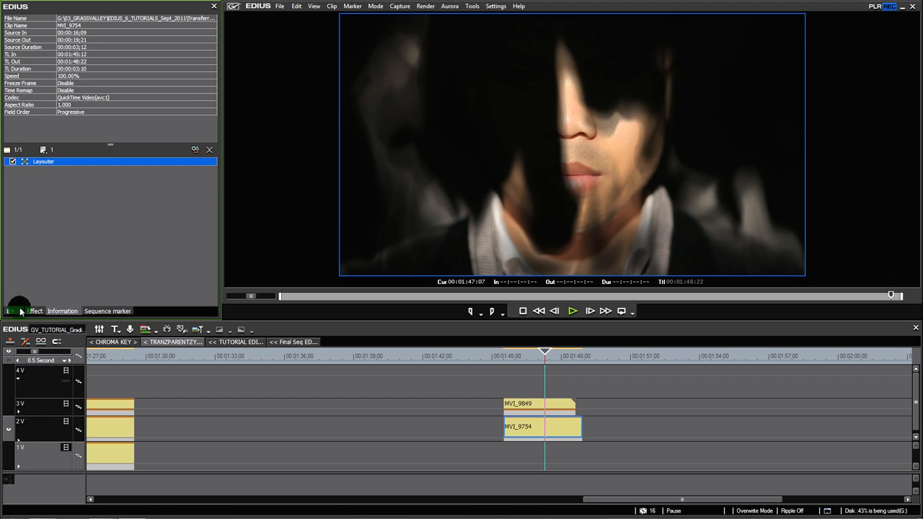
# Delete MVI_9754 from track 2V and set the source clip's frame rate to 23.98 in its properties
pyautogui.click(10, 311)
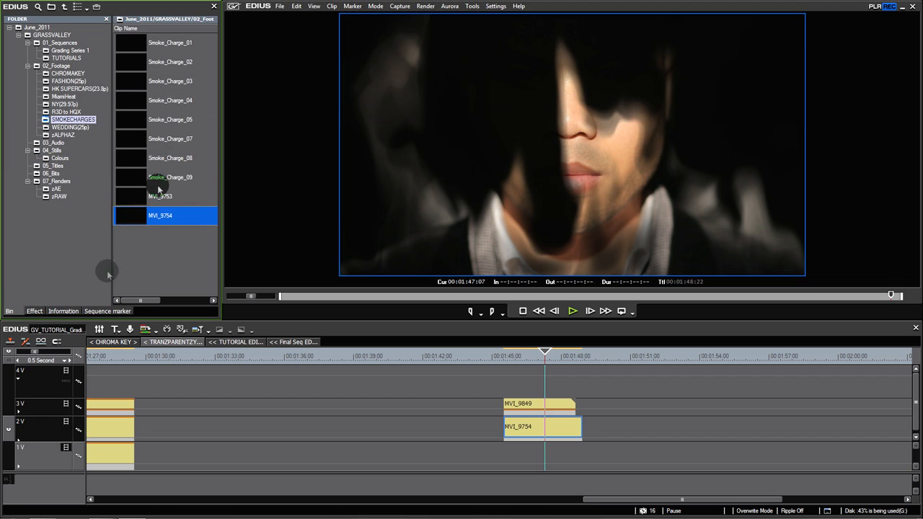
pyautogui.click(548, 429)
pyautogui.press('Delete')
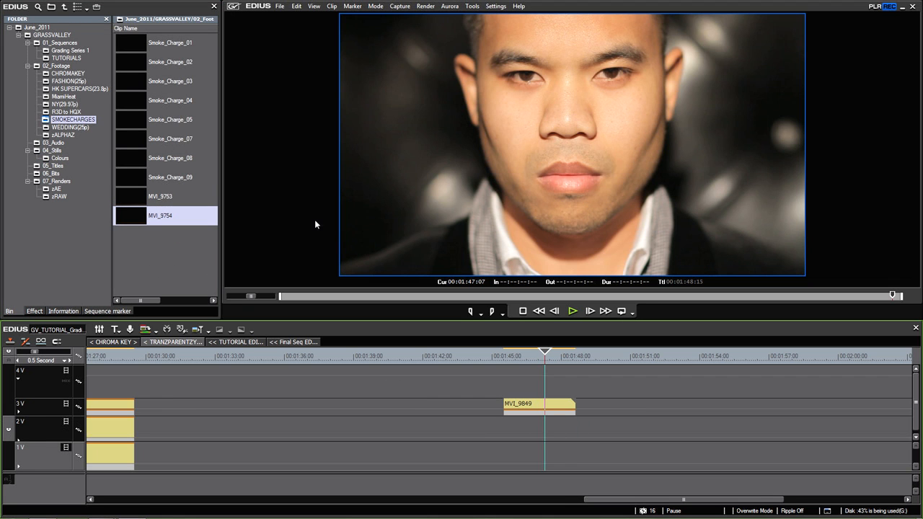
pyautogui.rightClick(132, 216)
pyautogui.click(201, 511)
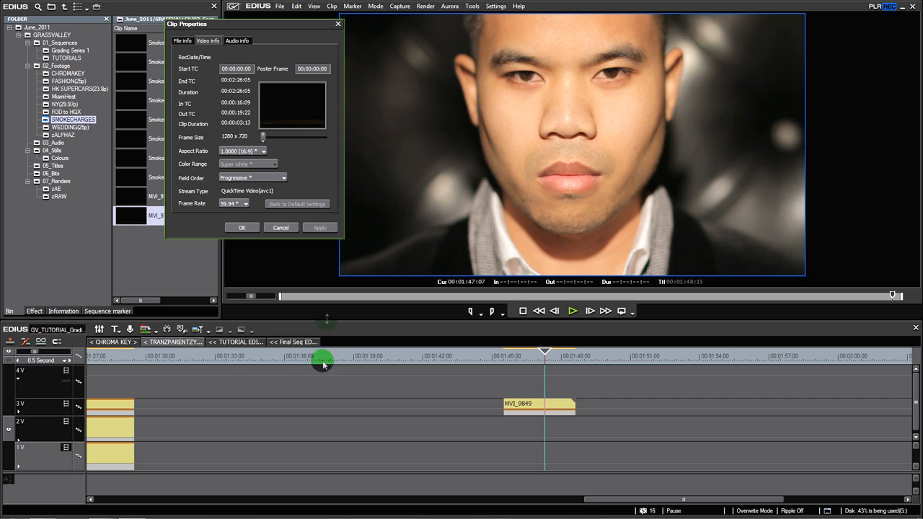
pyautogui.click(236, 205)
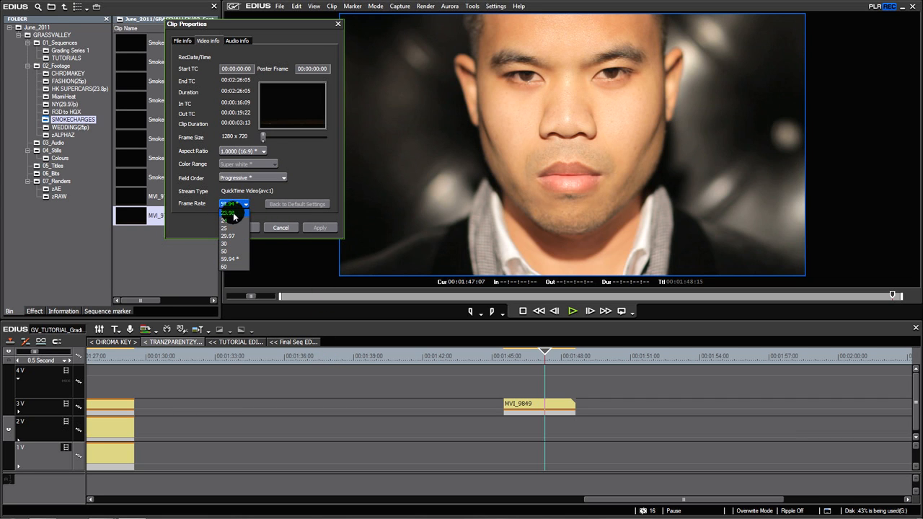
pyautogui.click(229, 213)
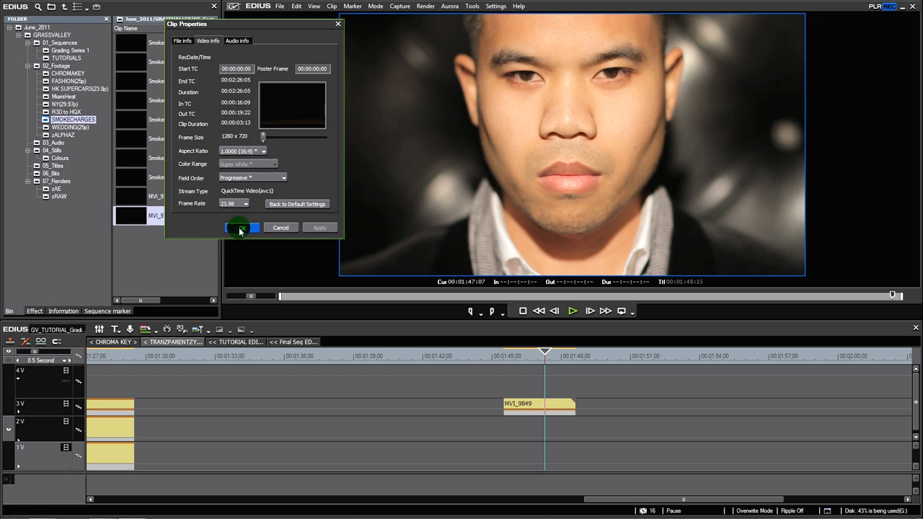
pyautogui.click(240, 227)
# Place the slowed MVI_9754 on track 2V beneath MVI_9849 and play the composite in full-screen preview
pyautogui.moveTo(128, 214); pyautogui.dragTo(534, 426)
pyautogui.moveTo(542, 360); pyautogui.dragTo(504, 358)
pyautogui.doubleClick(516, 249)
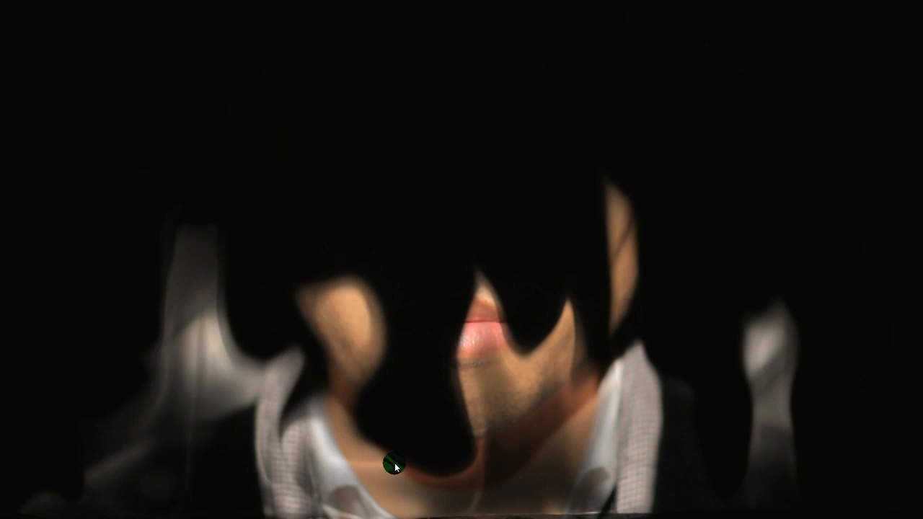
pyautogui.doubleClick(410, 344)
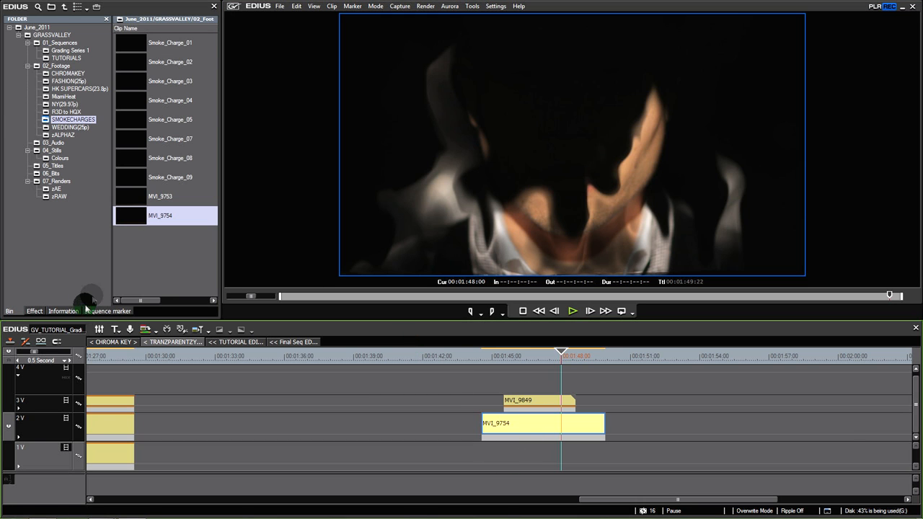
# Enlarge and reposition the slowed MVI_9754 flames in the Layouter, then play and scrub through the composite
pyautogui.click(63, 311)
pyautogui.click(43, 151)
pyautogui.doubleClick(40, 163)
pyautogui.moveTo(453, 132); pyautogui.dragTo(512, 72)
pyautogui.moveTo(370, 283); pyautogui.dragTo(381, 255)
pyautogui.click(553, 462)
pyautogui.moveTo(521, 360)
pyautogui.mouseDown()
pyautogui.moveTo(503, 365)
pyautogui.moveTo(509, 361)
pyautogui.mouseUp()
pyautogui.press('space')
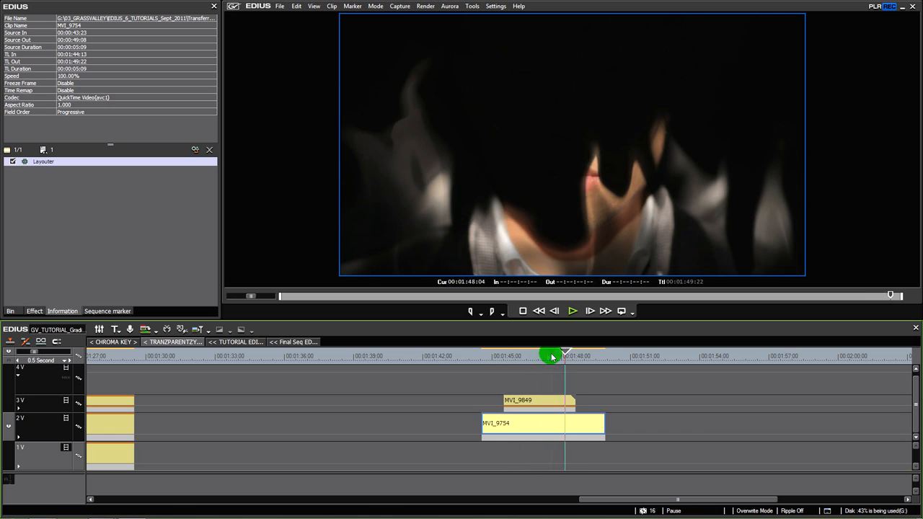
pyautogui.click(531, 359)
pyautogui.moveTo(532, 359)
pyautogui.mouseDown()
pyautogui.moveTo(503, 361)
pyautogui.moveTo(520, 362)
pyautogui.mouseUp()
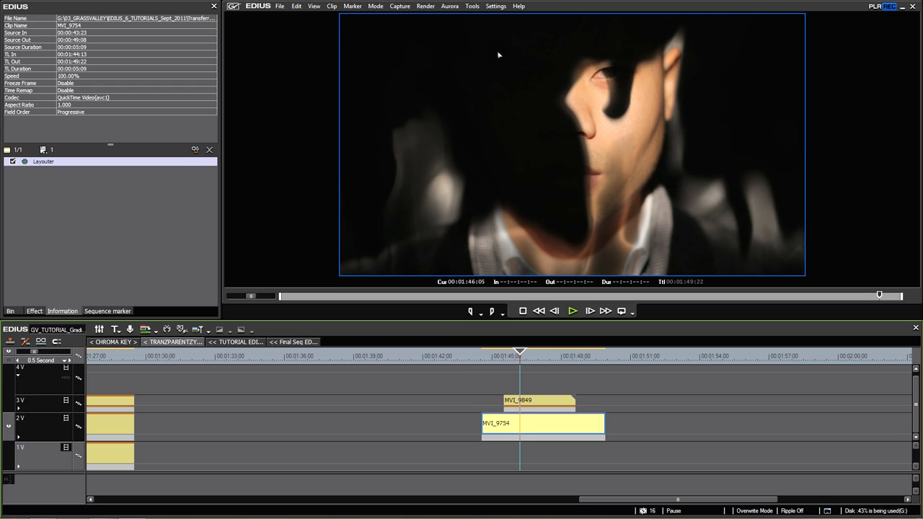
# Browse the HK SUPERCARS(23.8p) footage for a background clip and scrub through MVI_4602
pyautogui.click(530, 402)
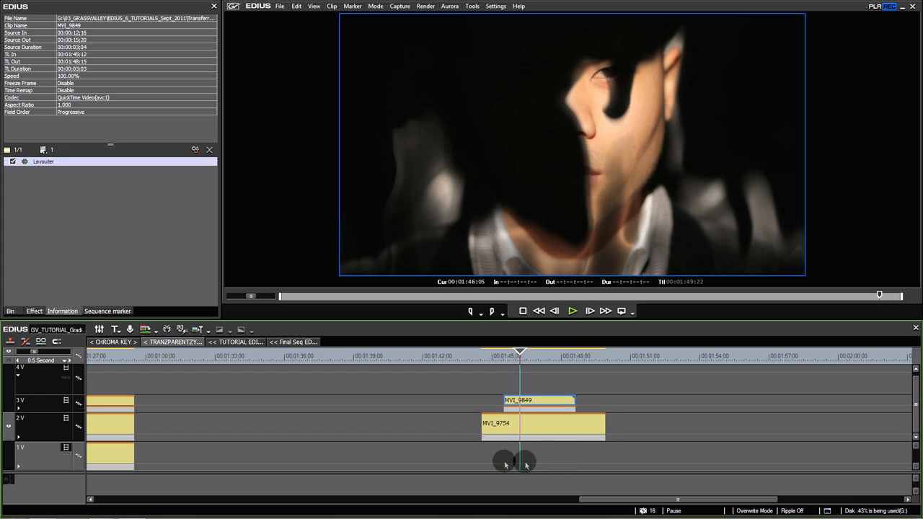
pyautogui.click(521, 437)
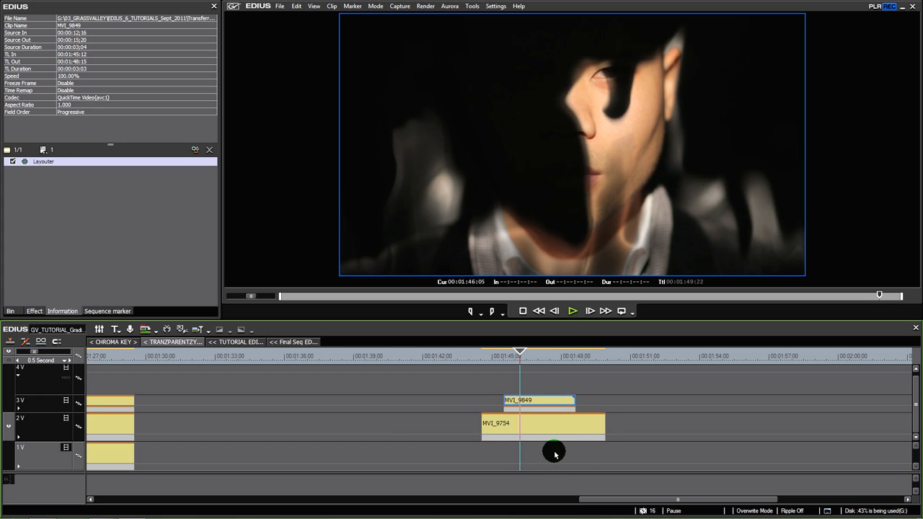
pyautogui.click(10, 311)
pyautogui.click(76, 88)
pyautogui.moveTo(214, 163); pyautogui.dragTo(208, 279)
pyautogui.doubleClick(132, 219)
pyautogui.moveTo(354, 299); pyautogui.dragTo(741, 296)
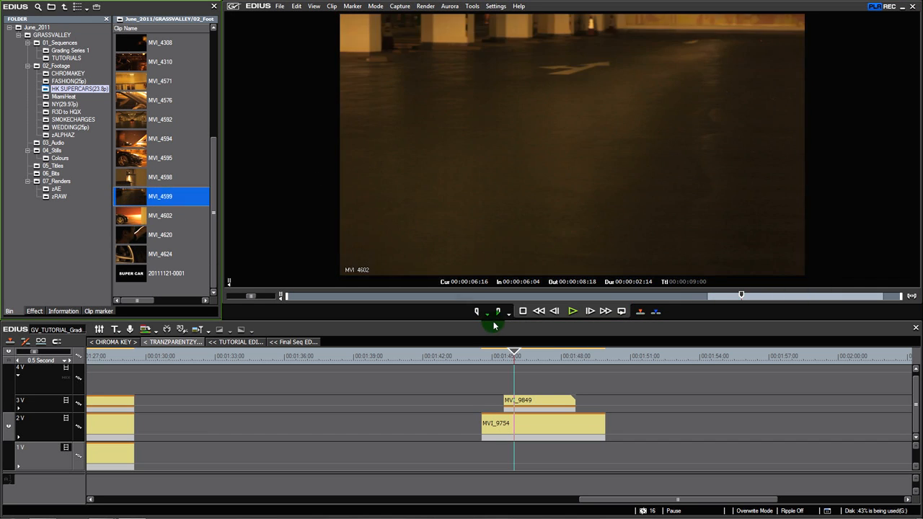
# Place a section of MVI_4599 on track 1V, aligned with the start of MVI_9849, and play the composite
pyautogui.moveTo(495, 315); pyautogui.dragTo(764, 300)
pyautogui.moveTo(524, 198); pyautogui.dragTo(510, 451)
pyautogui.moveTo(524, 365)
pyautogui.mouseDown()
pyautogui.moveTo(562, 365)
pyautogui.moveTo(535, 366)
pyautogui.mouseUp()
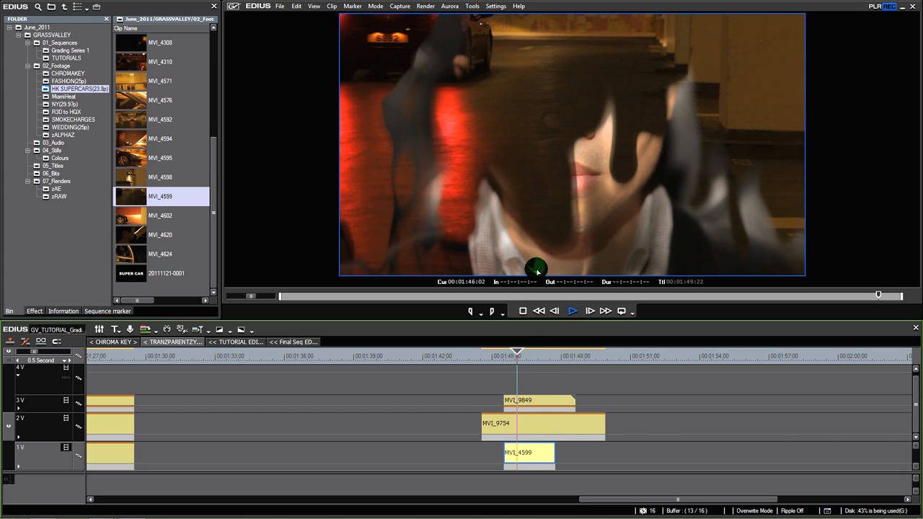
# Extend the starts of MVI_9849 and MVI_4599 back to 00:01:44:23 and play the composite in full-screen preview
pyautogui.press('space')
pyautogui.moveTo(504, 401); pyautogui.dragTo(492, 406)
pyautogui.moveTo(508, 454); pyautogui.dragTo(500, 443)
pyautogui.click(492, 359)
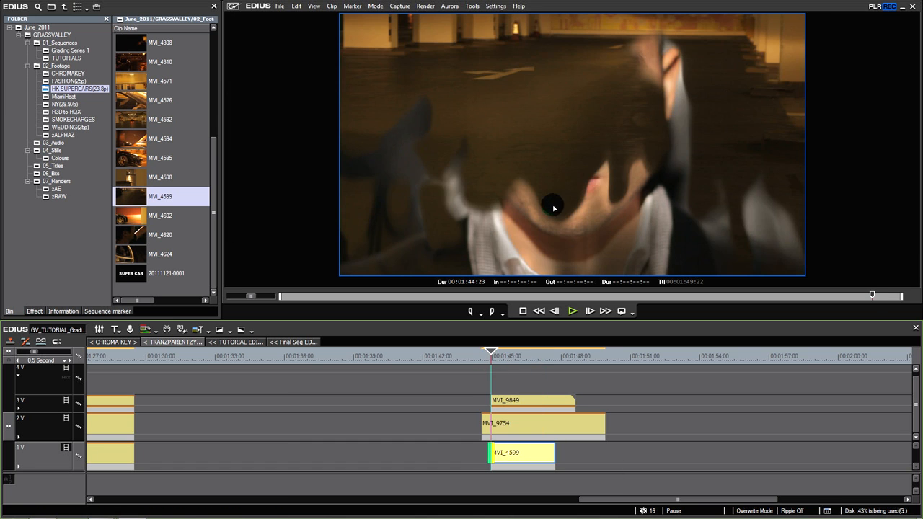
pyautogui.doubleClick(554, 207)
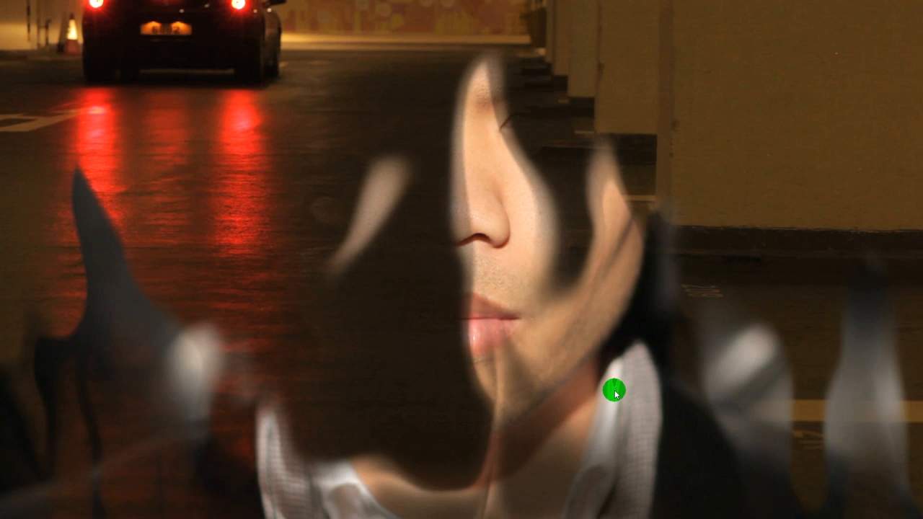
pyautogui.press('space')
pyautogui.moveTo(526, 365)
pyautogui.mouseDown()
pyautogui.moveTo(511, 358)
pyautogui.moveTo(530, 360)
pyautogui.mouseUp()
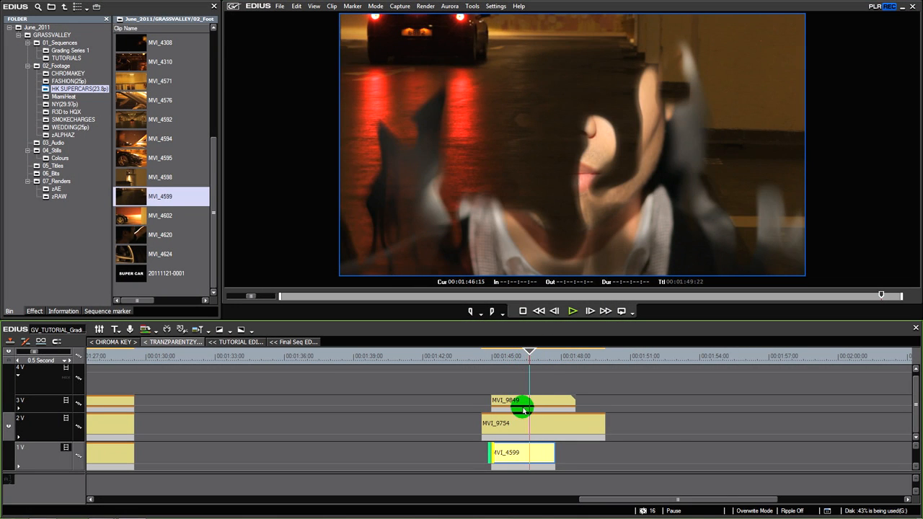
# Open the settings of the Track Matte keyer applied to MVI_9849 on track 3V
pyautogui.click(524, 409)
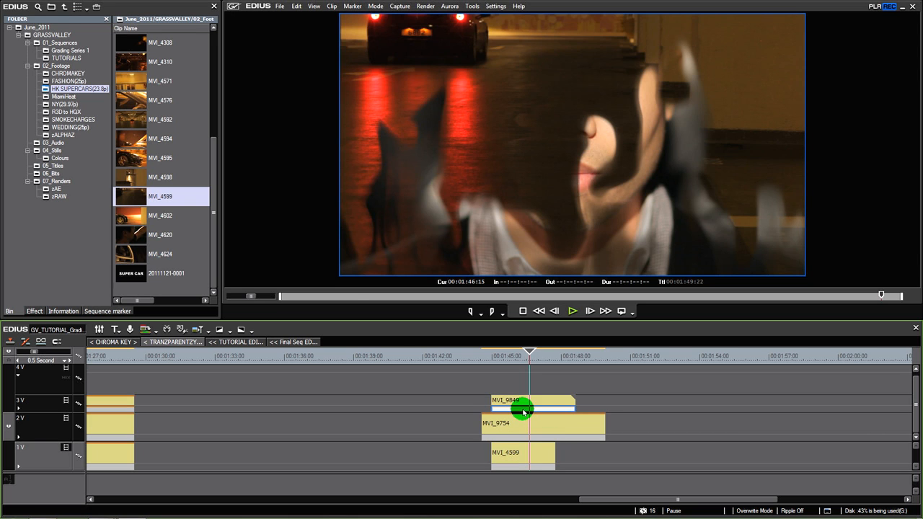
pyautogui.click(63, 311)
pyautogui.doubleClick(44, 161)
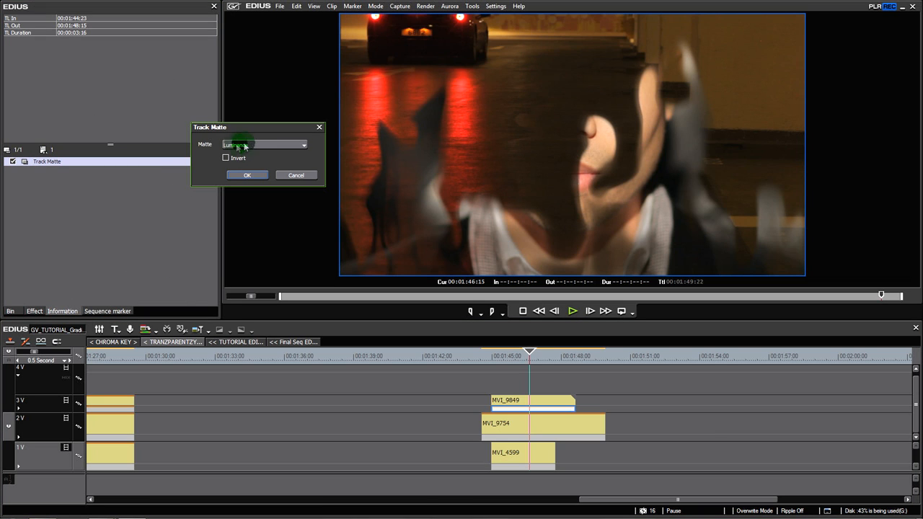
# Try the Alpha matte type in the Track Matte settings and return it to Luminance
pyautogui.click(561, 437)
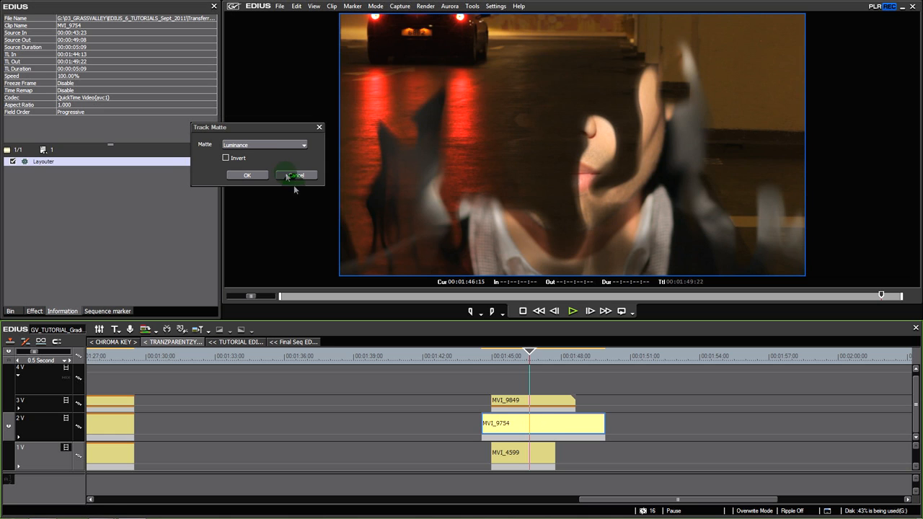
pyautogui.click(265, 145)
pyautogui.click(262, 160)
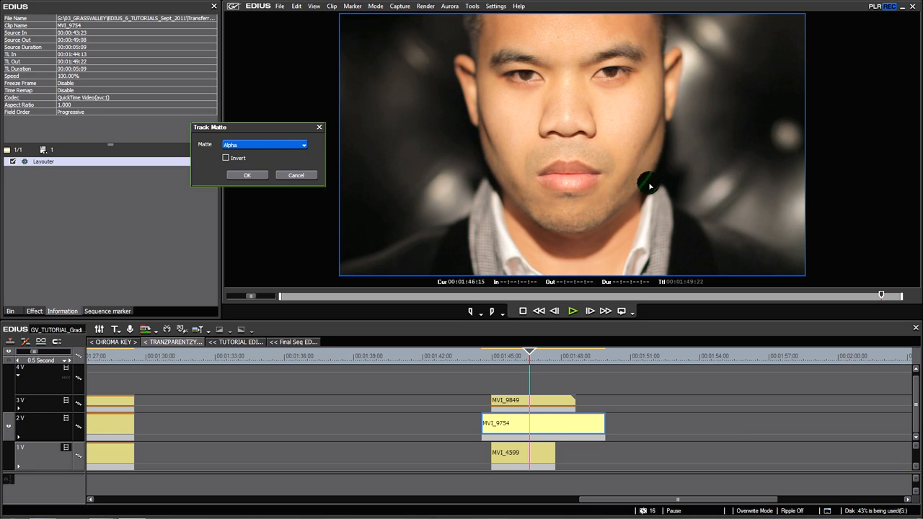
pyautogui.click(273, 147)
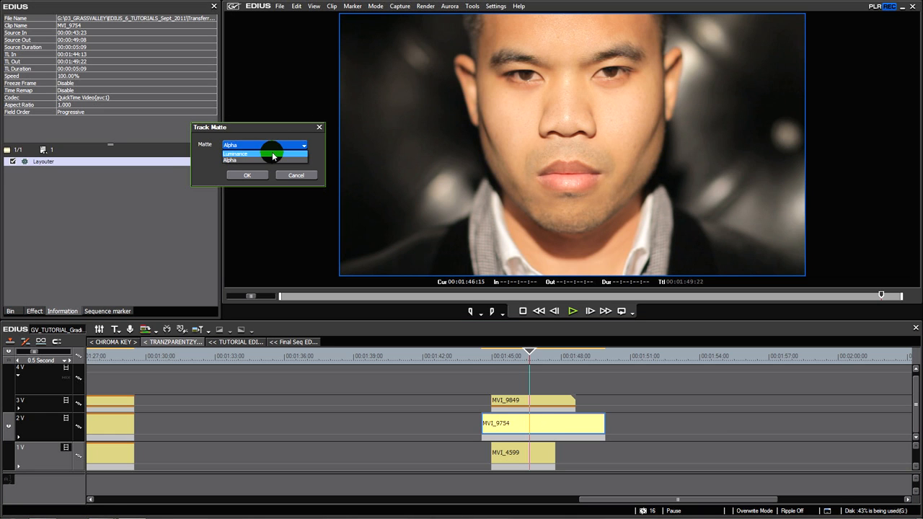
pyautogui.click(272, 152)
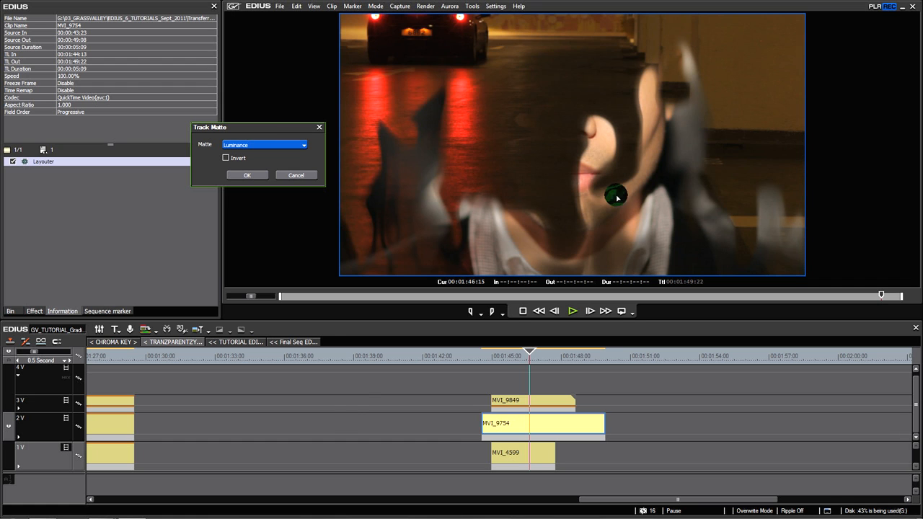
# Invert the Luminance track matte on MVI_9849, play the composite and apply the setting
pyautogui.click(225, 158)
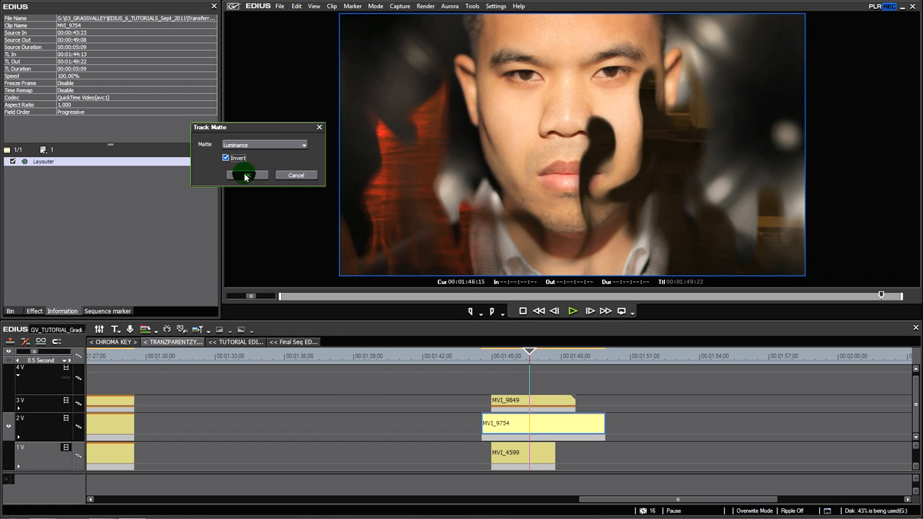
pyautogui.moveTo(521, 361); pyautogui.dragTo(507, 362)
pyautogui.press('space')
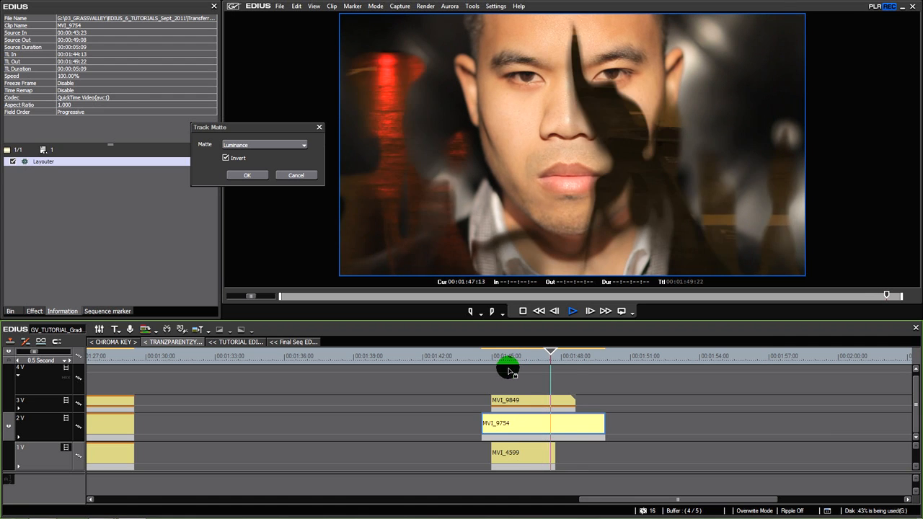
pyautogui.click(534, 453)
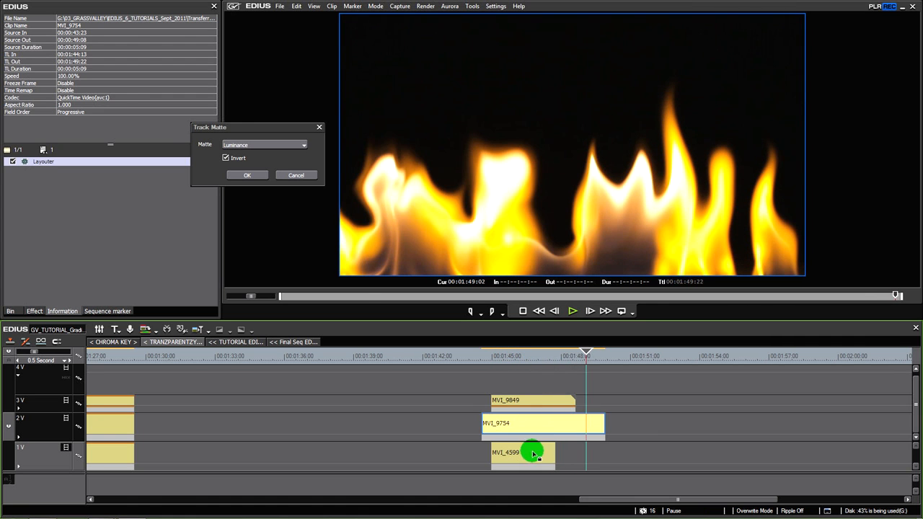
pyautogui.click(248, 176)
# Delete the MVI_4599 background from track 1V and play the inverted matte composite without it
pyautogui.click(532, 455)
pyautogui.press('Delete')
pyautogui.click(493, 357)
pyautogui.click(579, 231)
pyautogui.press('space')
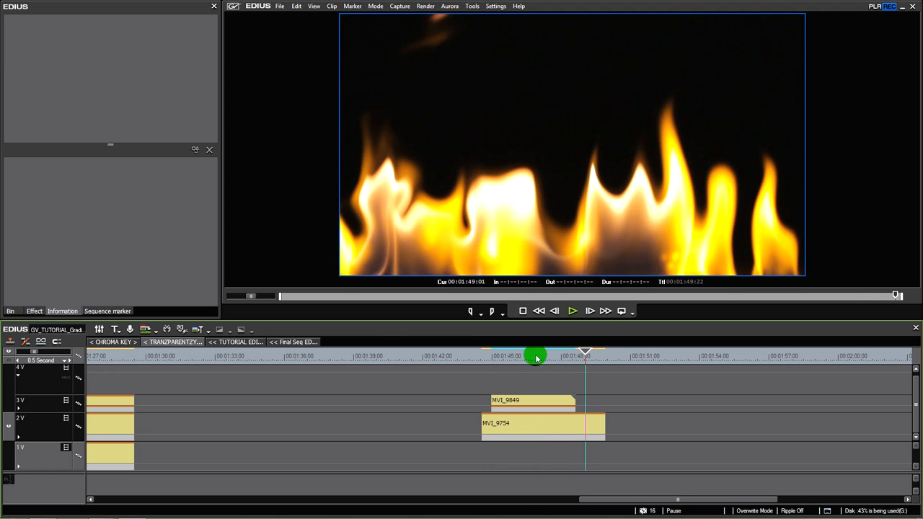
pyautogui.click(513, 356)
pyautogui.moveTo(511, 362); pyautogui.dragTo(507, 365)
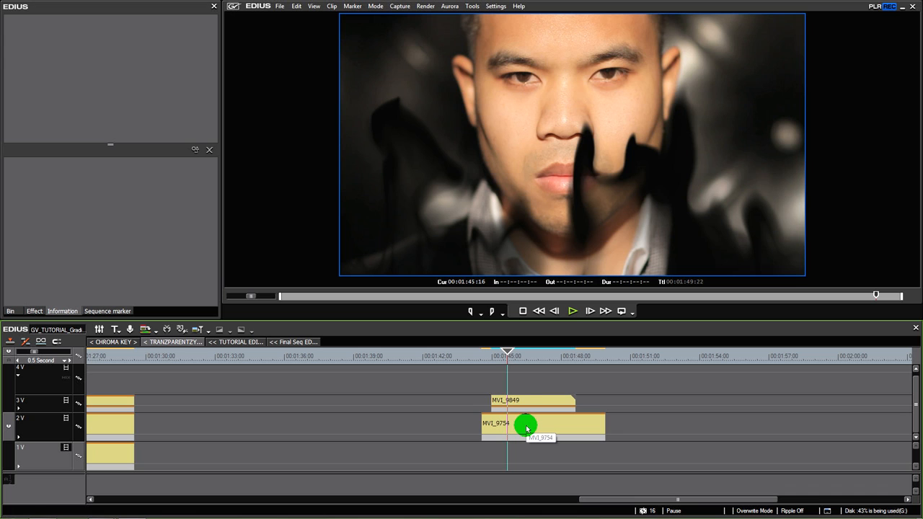
# Locate the Track Matte effect among the Keyers and scrub through the inverted flame composite
pyautogui.click(34, 311)
pyautogui.click(47, 290)
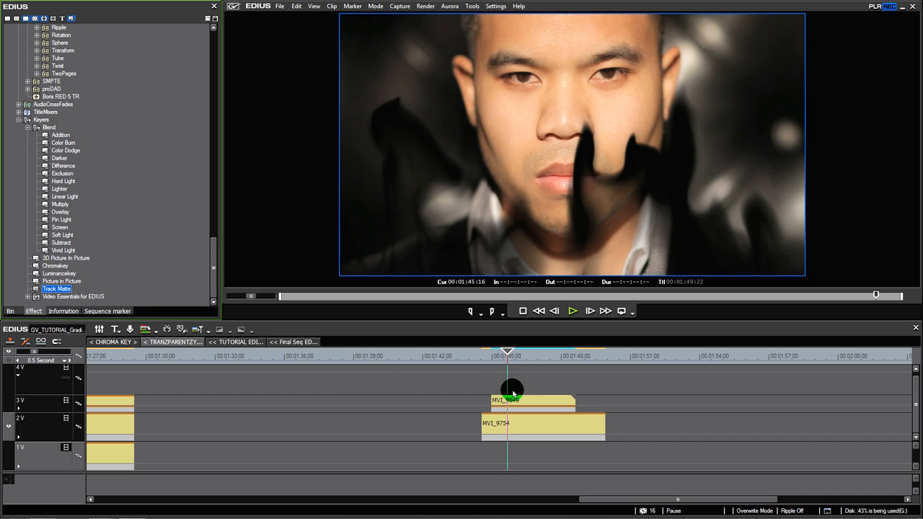
pyautogui.moveTo(508, 361); pyautogui.dragTo(528, 365)
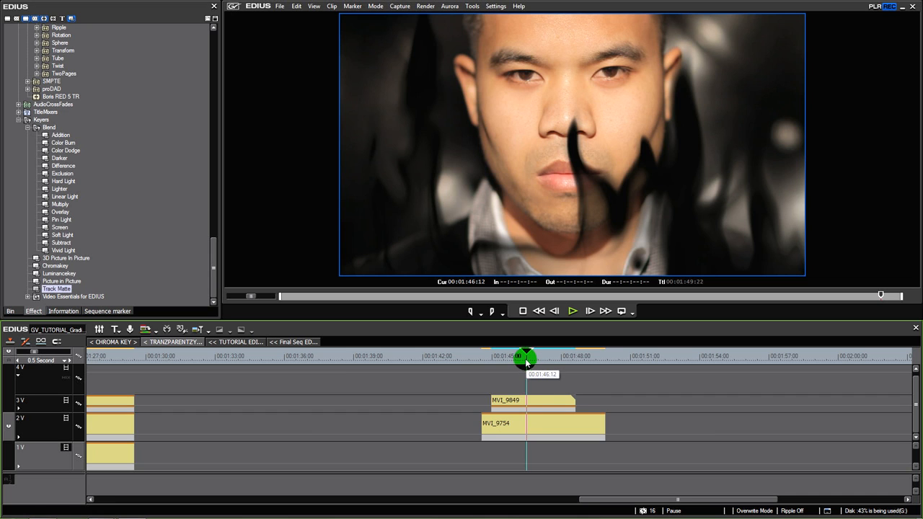
pyautogui.moveTo(525, 363); pyautogui.dragTo(516, 368)
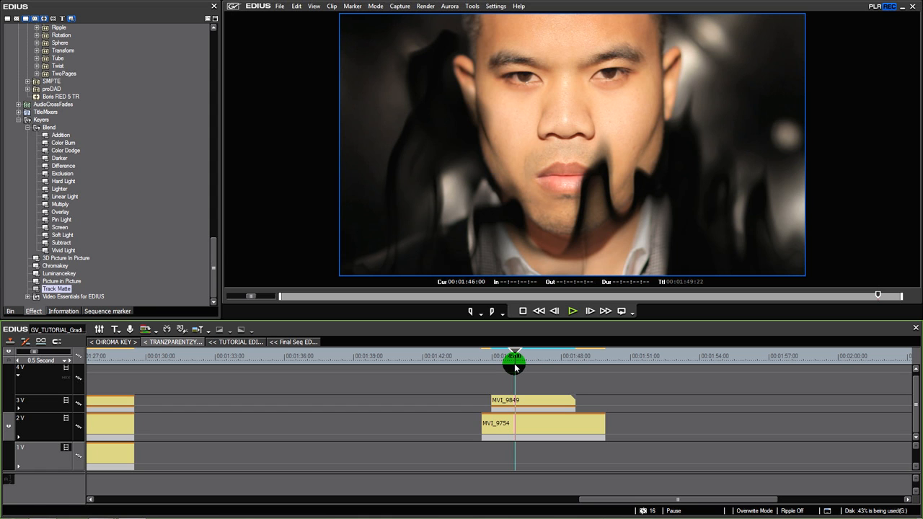
pyautogui.moveTo(513, 369)
pyautogui.mouseDown()
pyautogui.moveTo(500, 371)
pyautogui.moveTo(565, 367)
pyautogui.moveTo(504, 372)
pyautogui.moveTo(546, 370)
pyautogui.mouseUp()
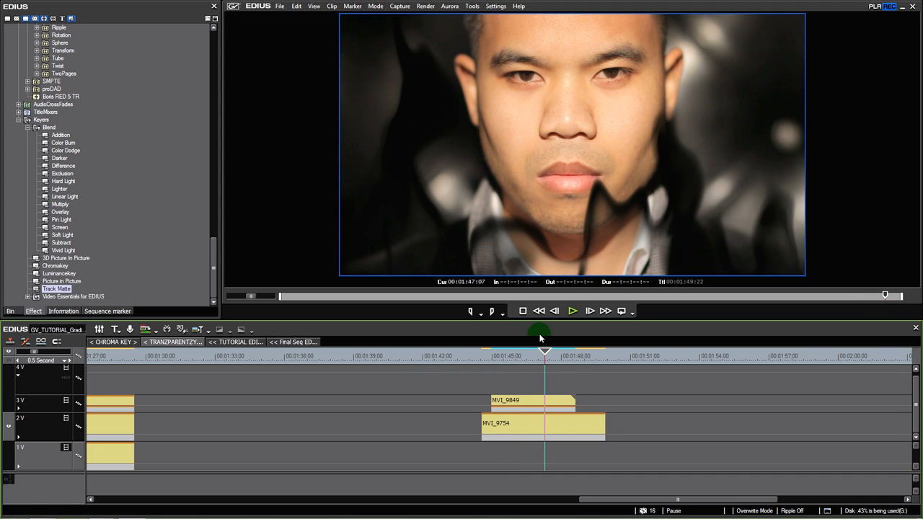